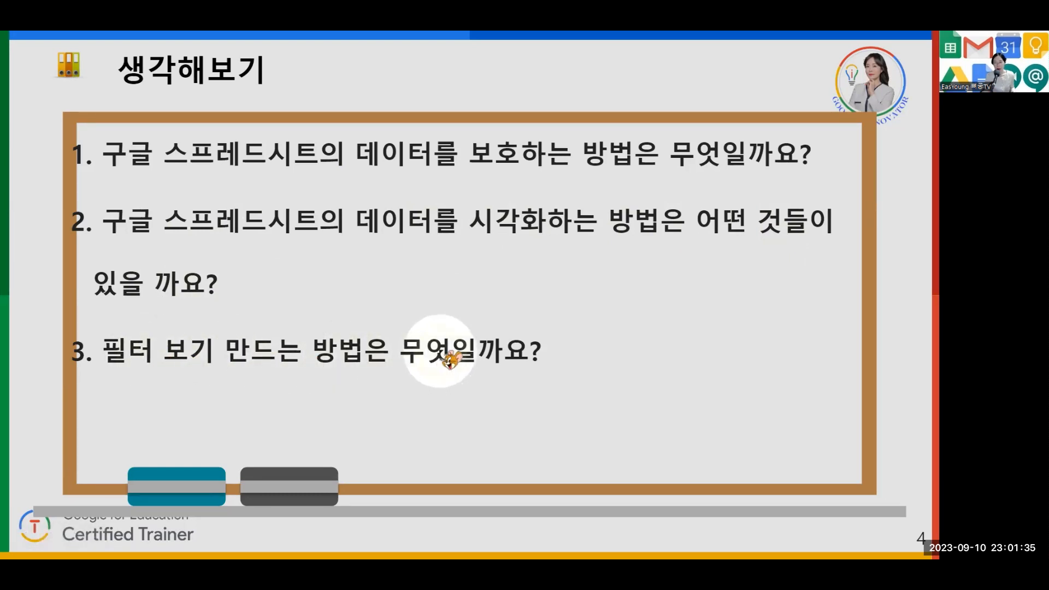
# Advance the slides to the practice page, open the second linked Sheet and create a copy of "Level 1 Sheets Task - Wonders of the World"
pyautogui.click(440, 351)
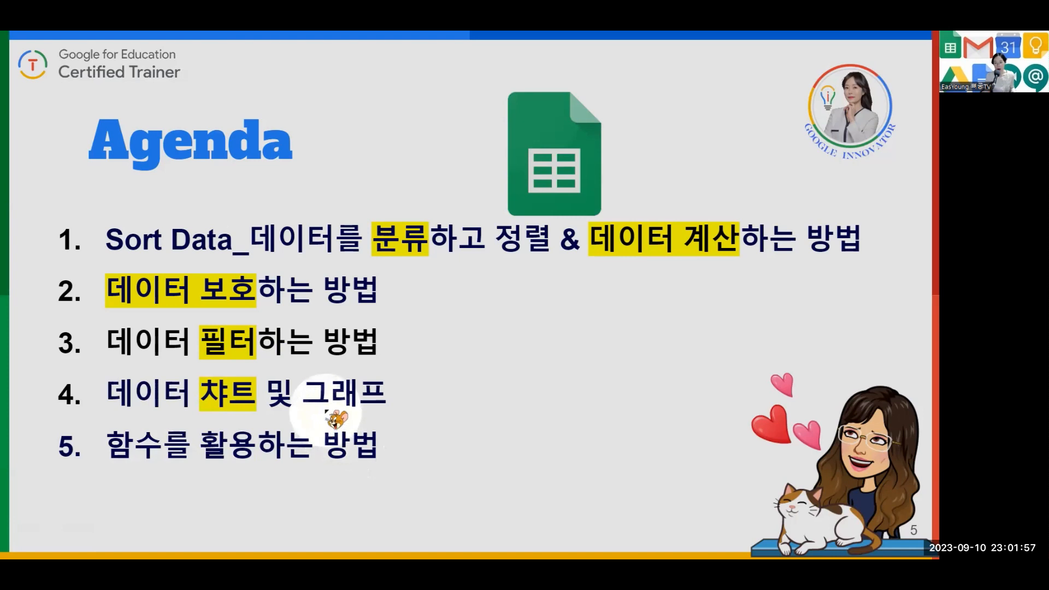
pyautogui.press('Right')
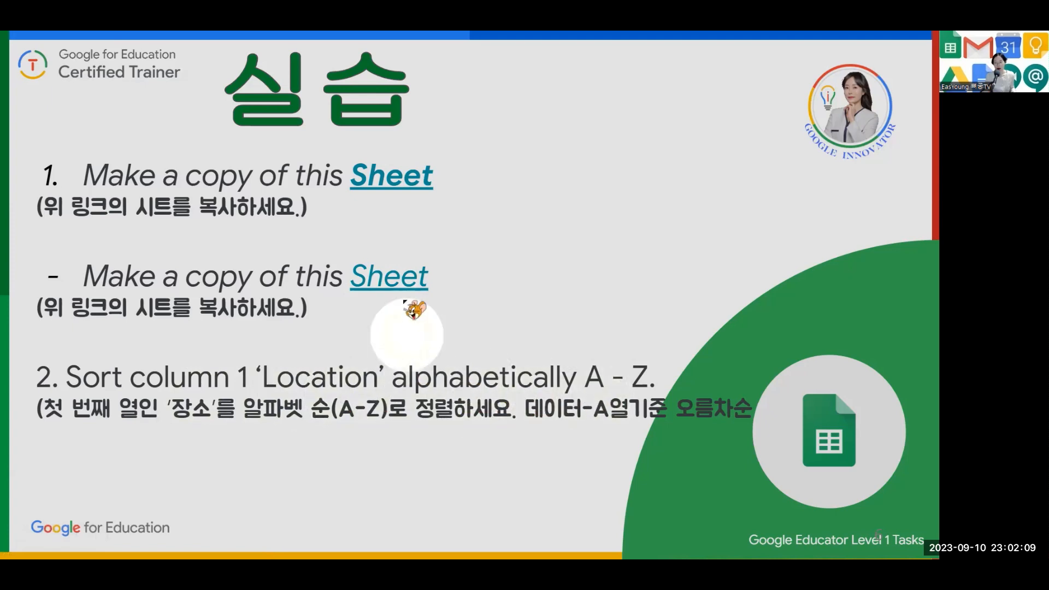
pyautogui.click(395, 282)
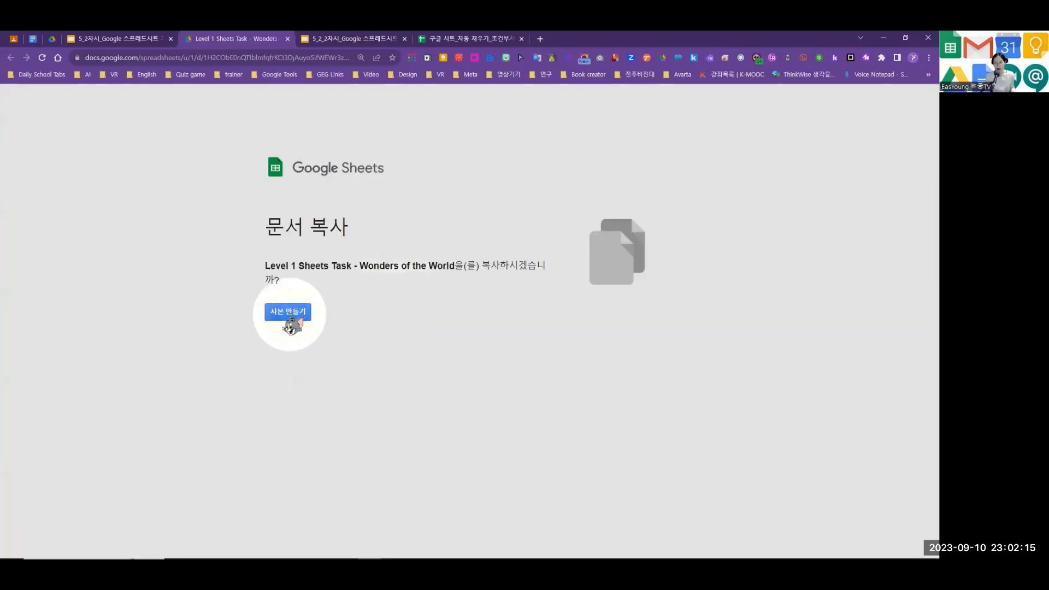
pyautogui.click(289, 316)
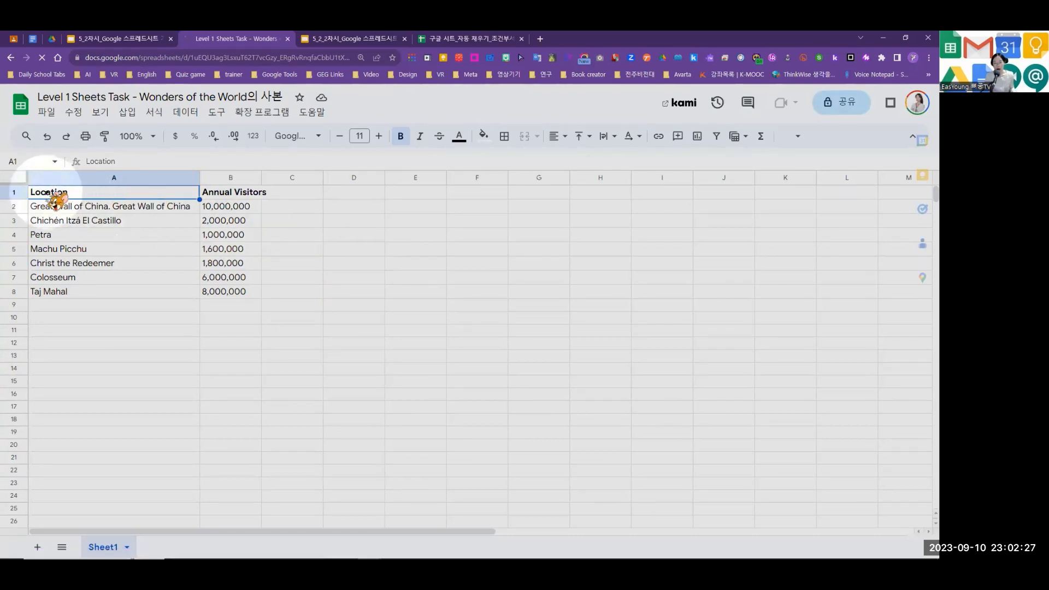
# Try sorting the whole sheet, header row included, by column A in ascending order and undo the sort
pyautogui.click(22, 180)
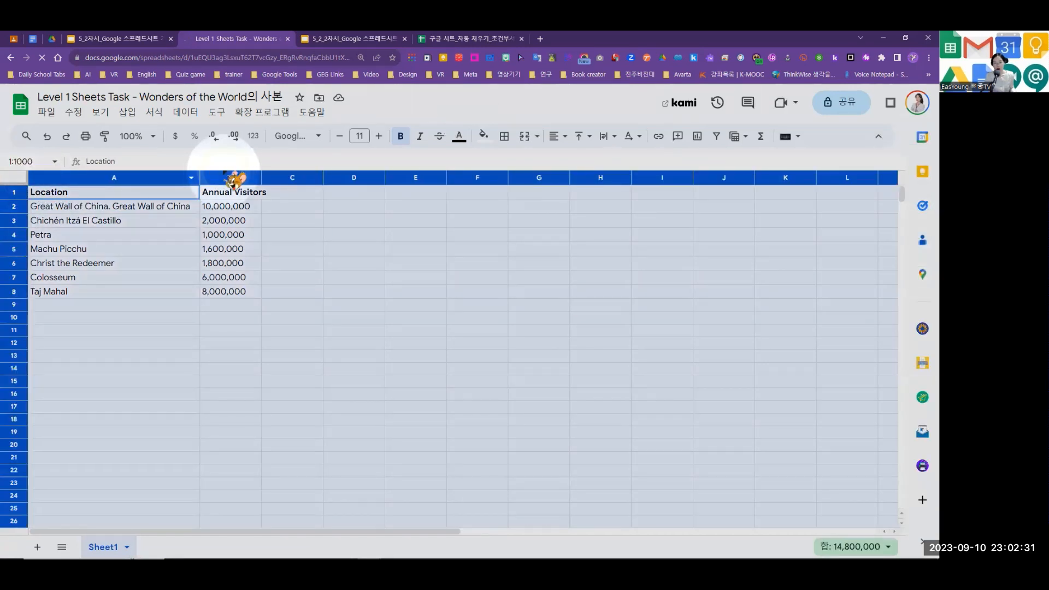
pyautogui.click(216, 112)
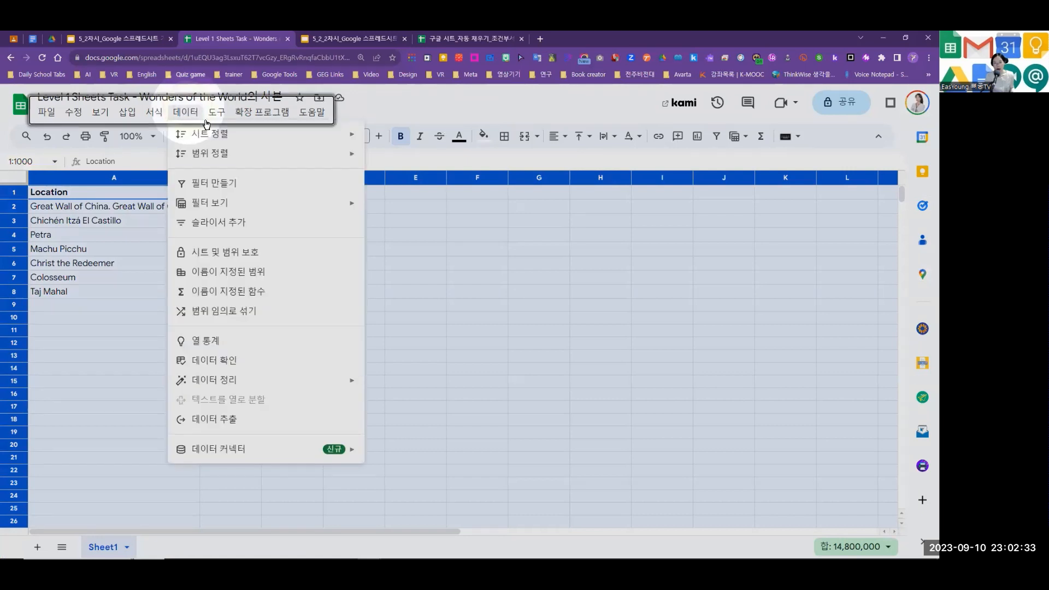
pyautogui.moveTo(186, 113)
pyautogui.moveTo(344, 136)
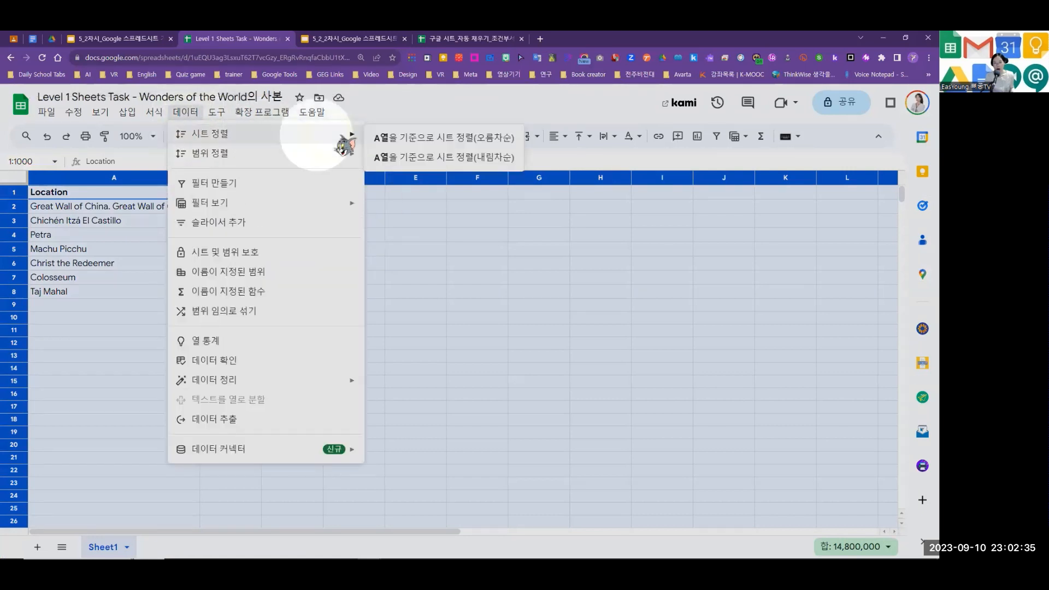
pyautogui.click(415, 137)
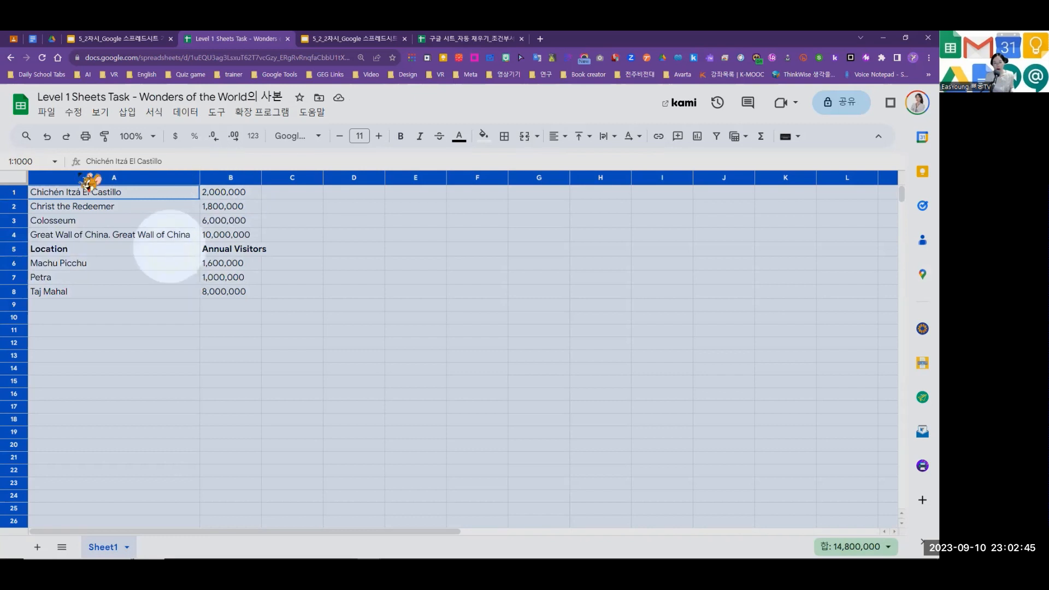
pyautogui.click(47, 137)
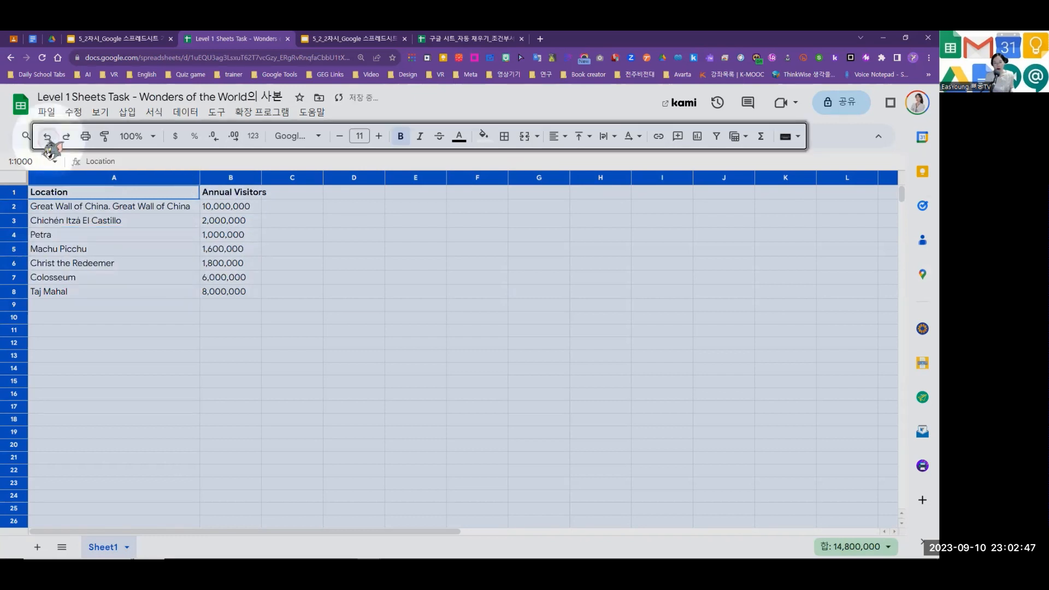
# Freeze the header row containing Location and Annual Visitors by moving the freeze divider below row 1
pyautogui.click(151, 196)
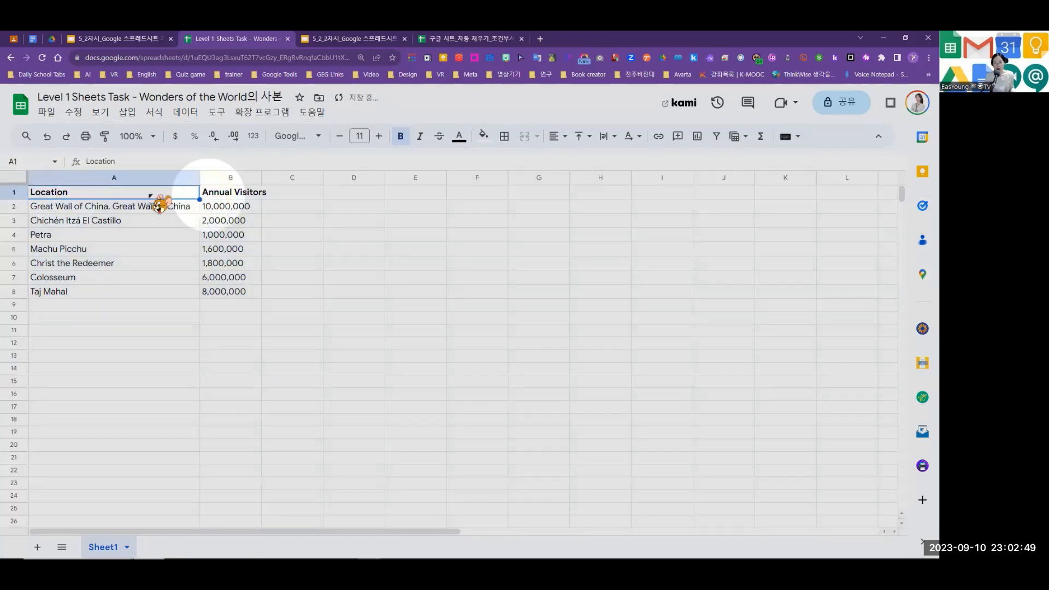
pyautogui.click(208, 195)
pyautogui.click(131, 194)
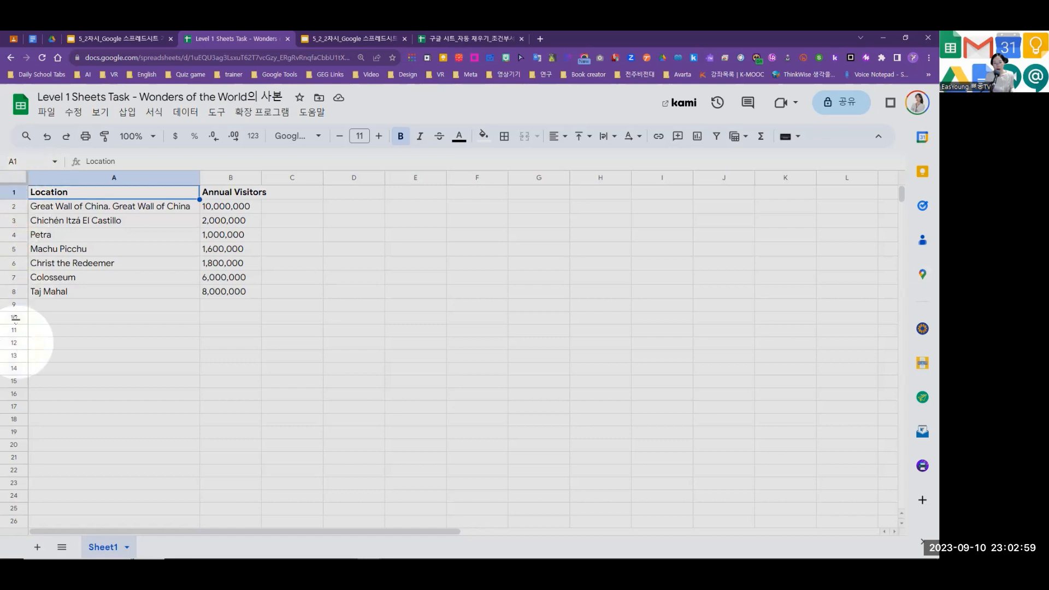
pyautogui.moveTo(20, 182)
pyautogui.mouseDown()
pyautogui.moveTo(30, 192)
pyautogui.moveTo(22, 184)
pyautogui.mouseUp()
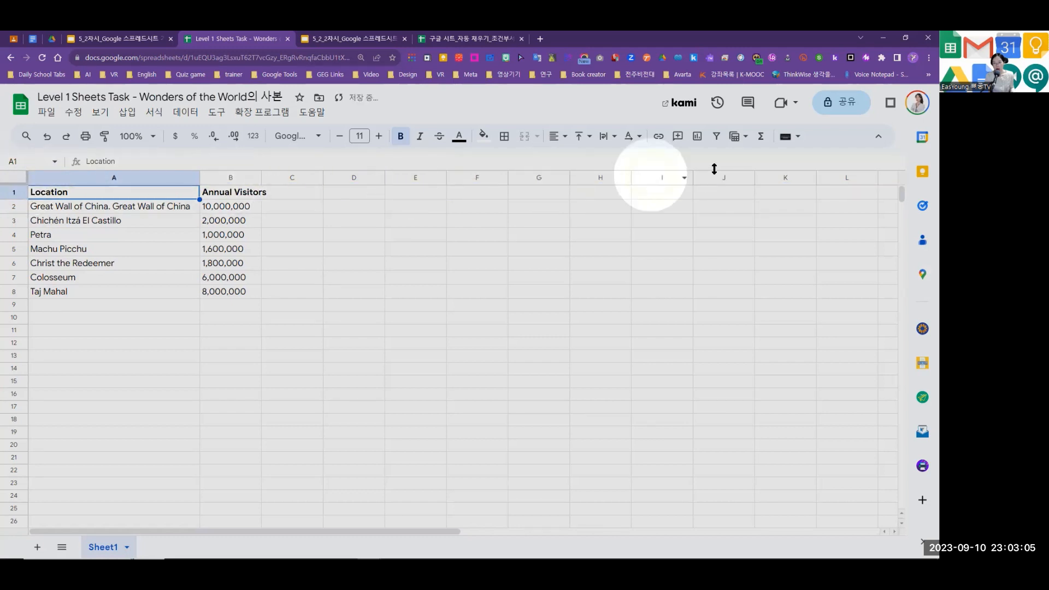
pyautogui.moveTo(17, 181); pyautogui.dragTo(20, 199)
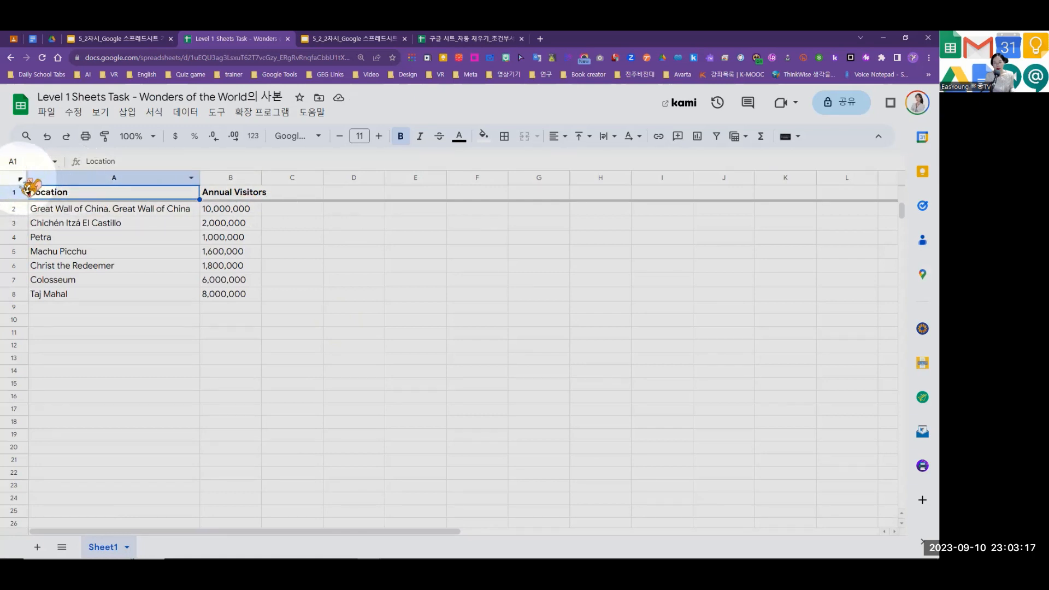
# Select the whole sheet and sort it by column A in ascending order beneath the frozen header row
pyautogui.click(21, 181)
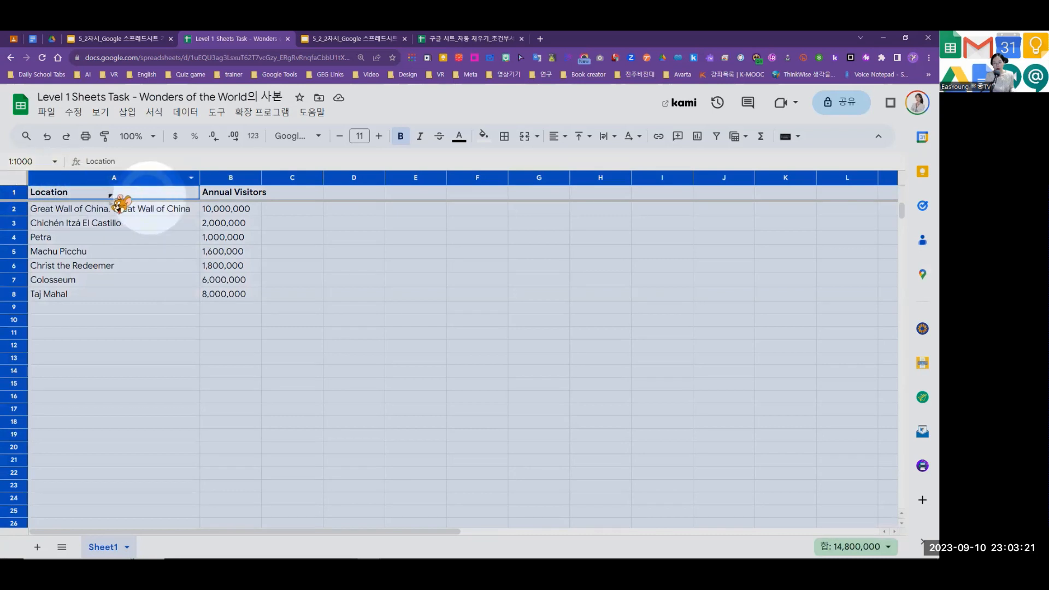
pyautogui.click(186, 112)
pyautogui.moveTo(208, 134)
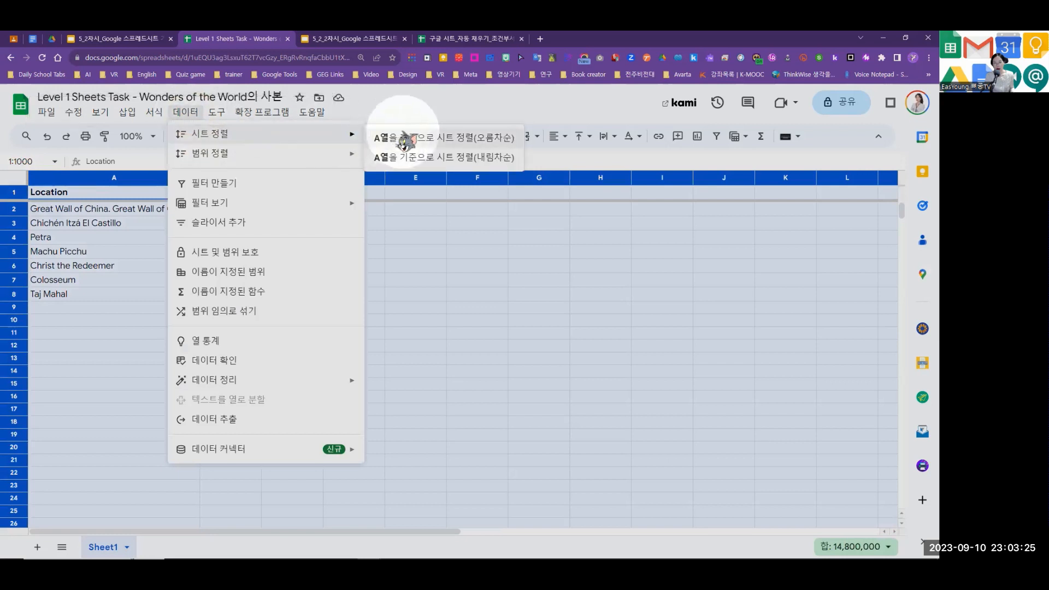
pyautogui.click(407, 137)
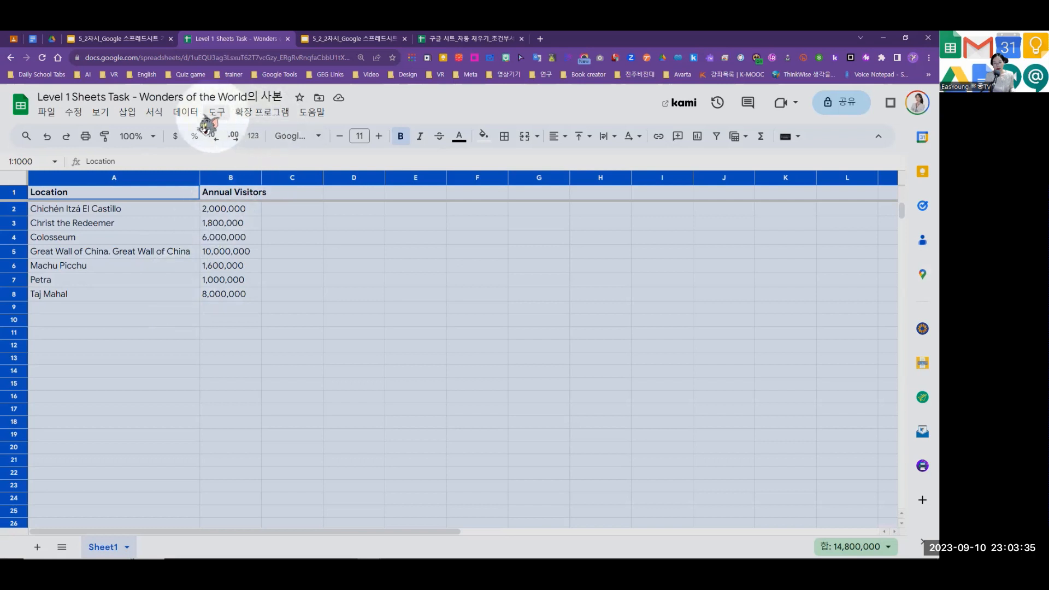
# Sort the whole sheet by column A in descending order
pyautogui.click(185, 112)
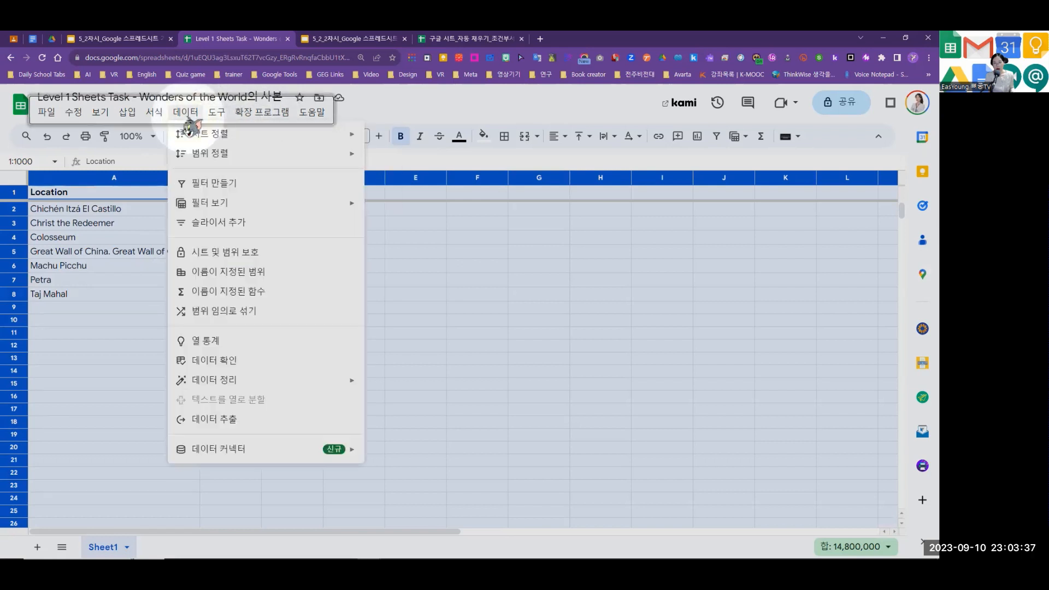
pyautogui.moveTo(279, 139)
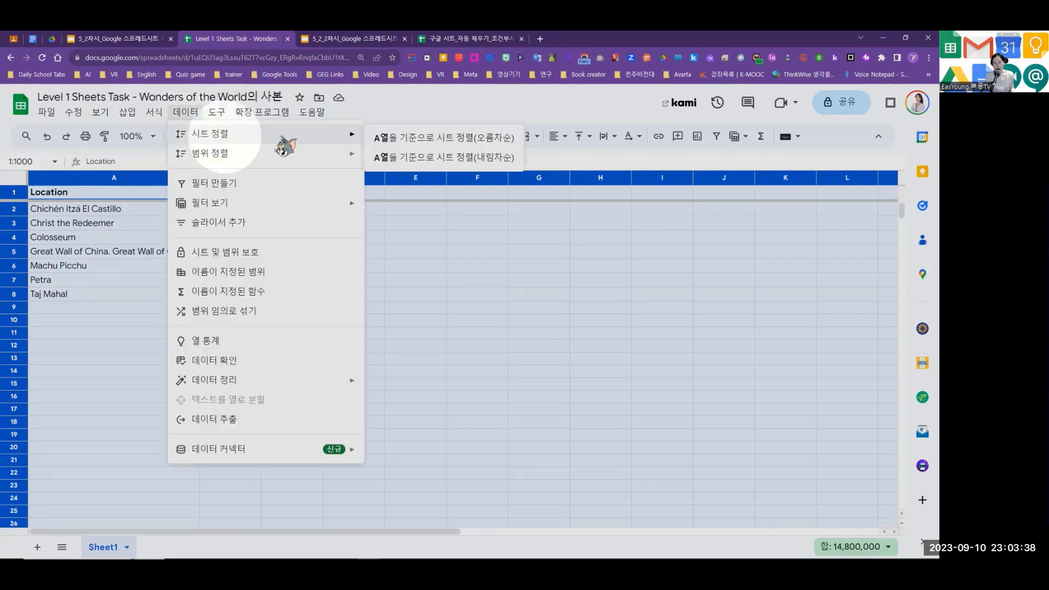
pyautogui.click(413, 156)
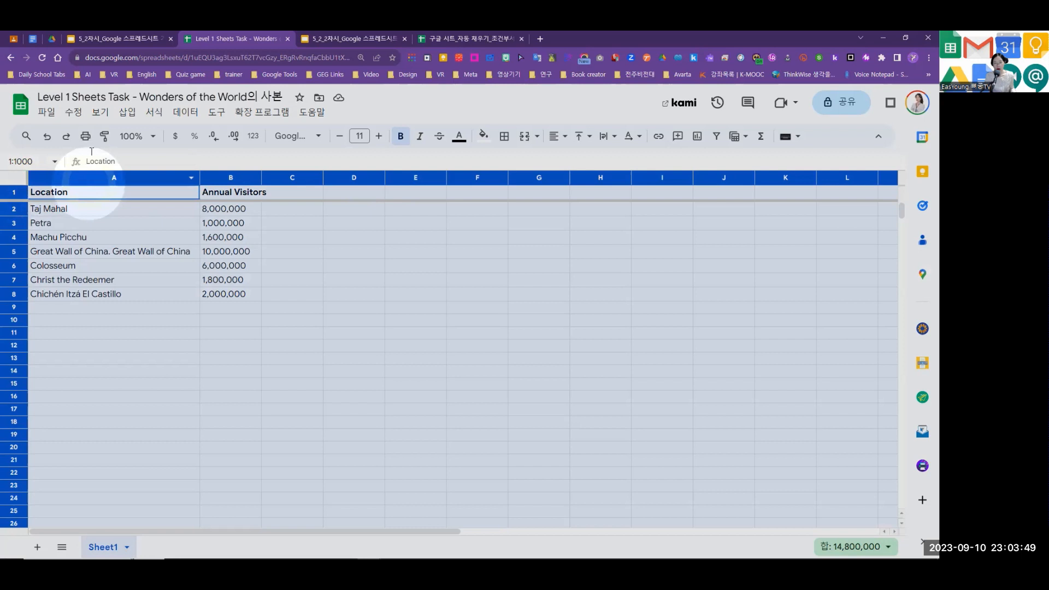
# Undo both column A sorts and the header row freeze, and select the Christ the Redeemer cell
pyautogui.click(47, 136)
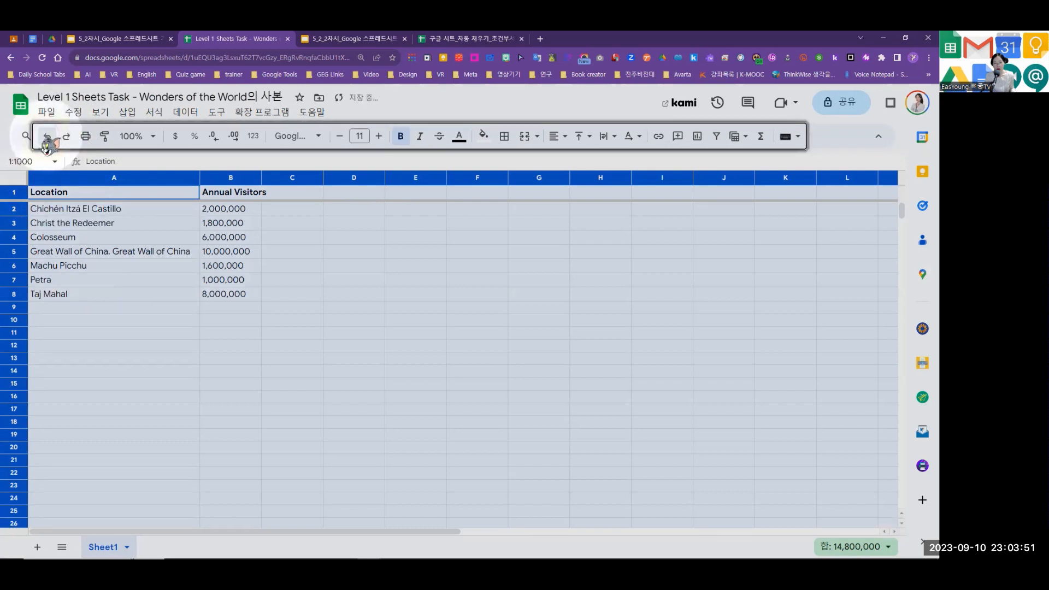
pyautogui.click(47, 136)
pyautogui.click(47, 137)
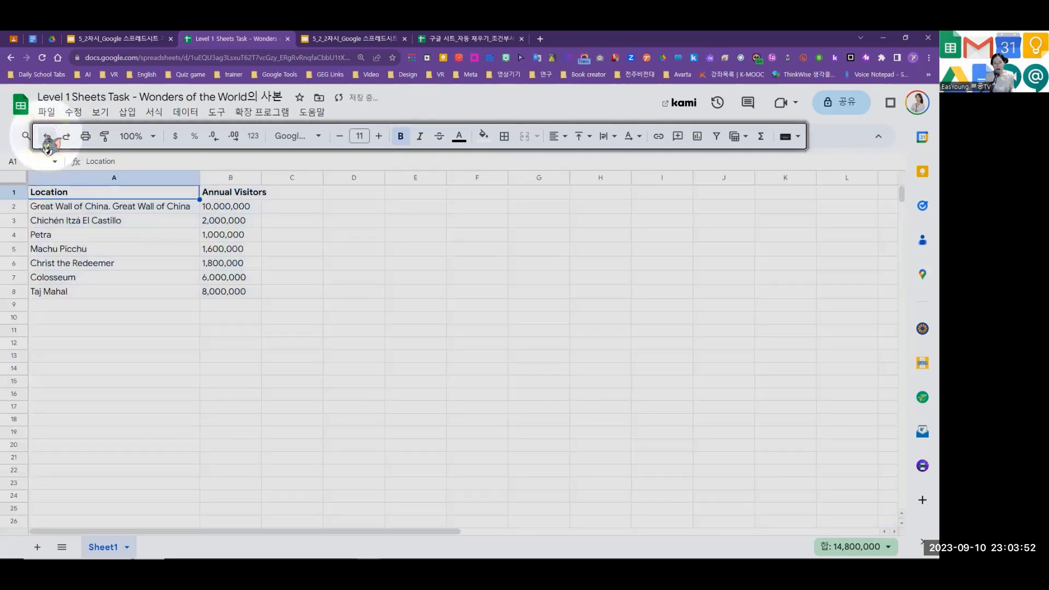
pyautogui.click(105, 265)
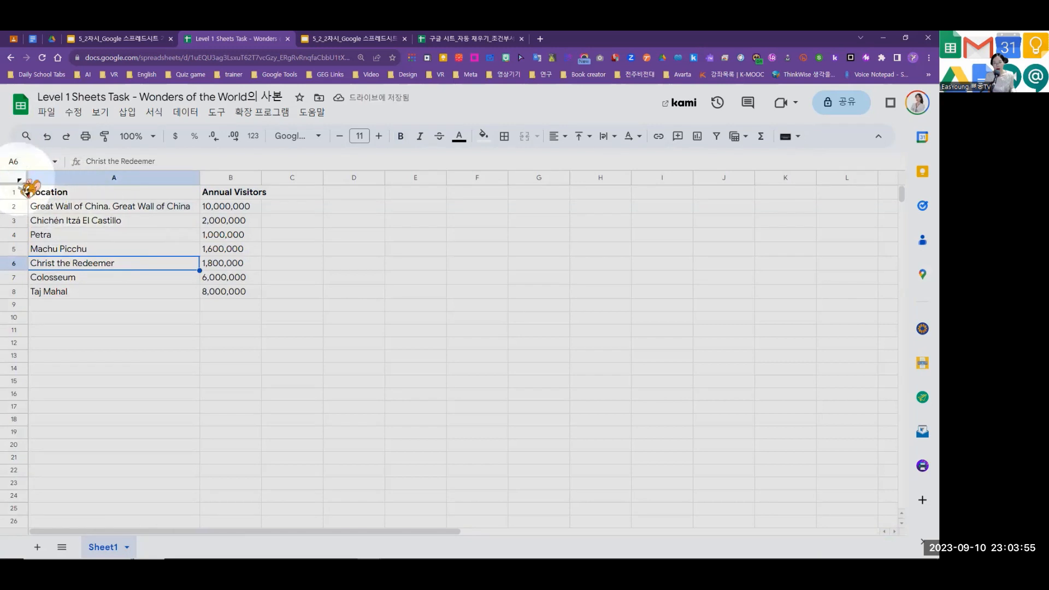
# Select the whole sheet, look up the row commands with "행", freeze one row and undo the freeze
pyautogui.click(16, 178)
pyautogui.click(311, 112)
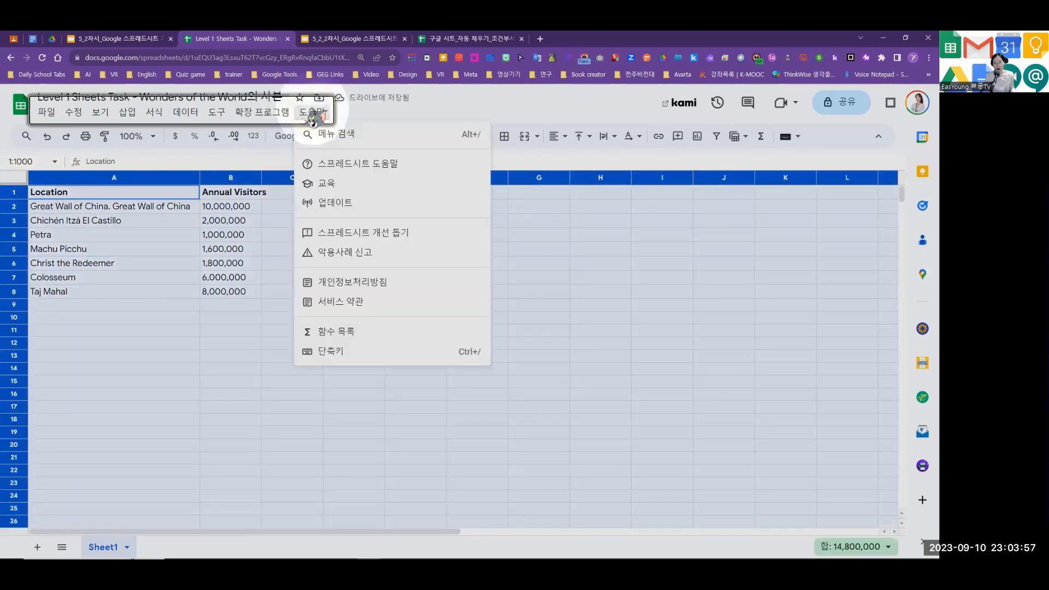
pyautogui.click(336, 134)
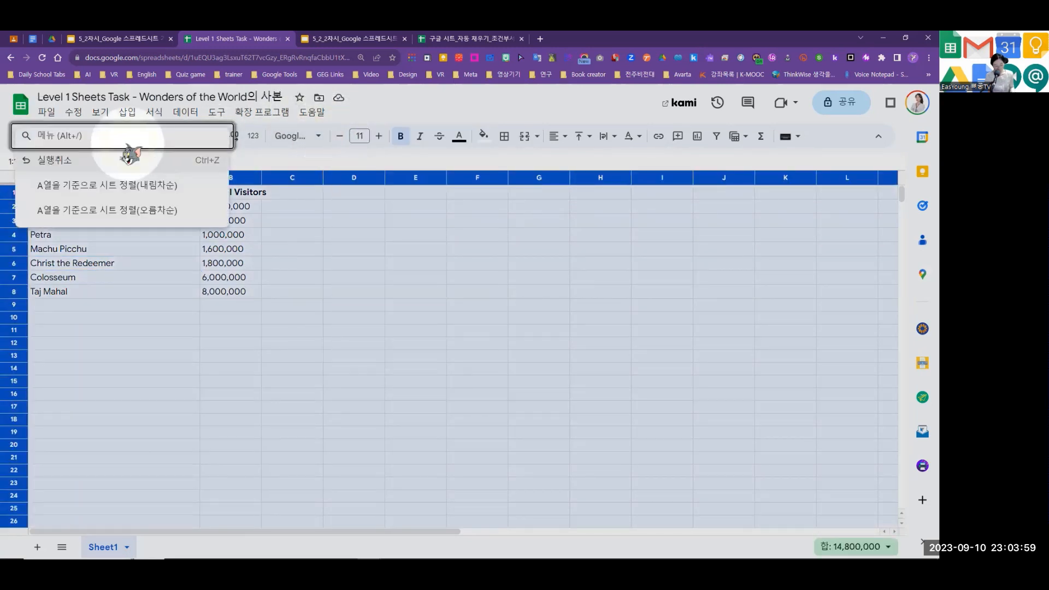
pyautogui.write('해ㅇ')
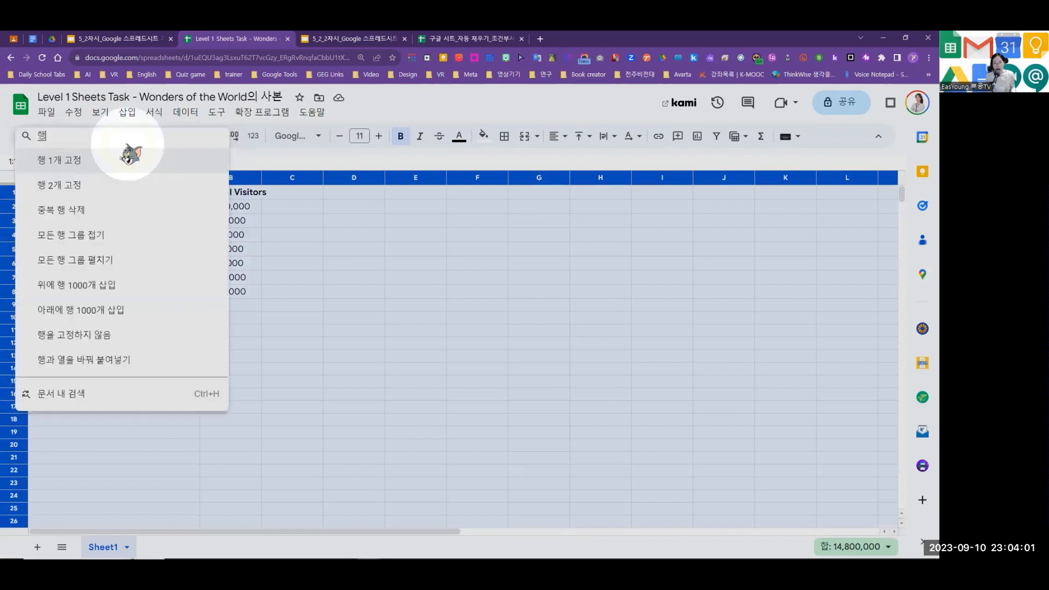
pyautogui.press('Return')
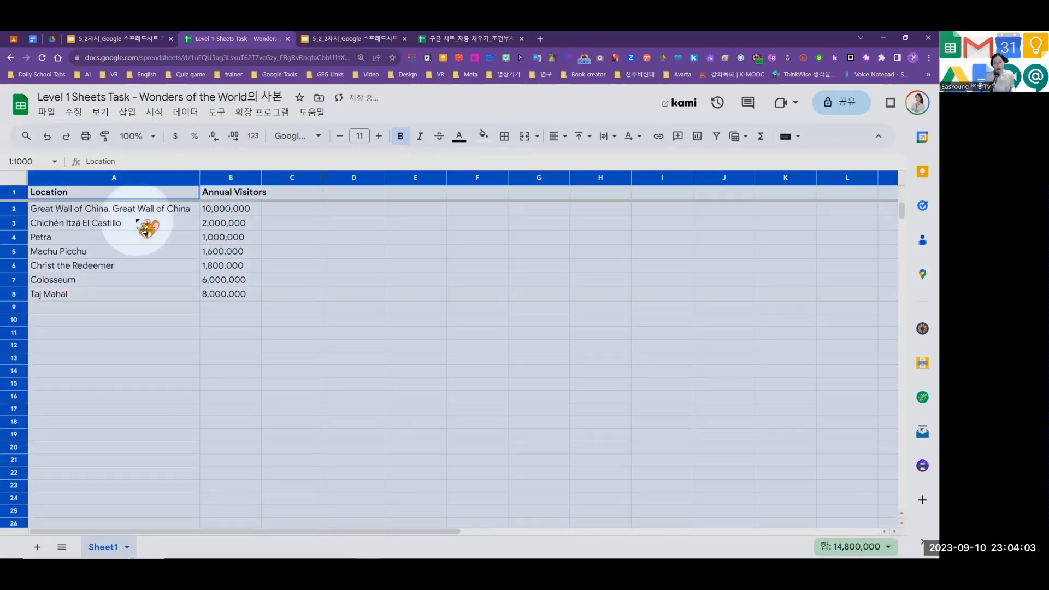
pyautogui.click(48, 136)
# Find the row commands with the search term "행" and apply "행 1개 고정" to freeze the header row
pyautogui.click(313, 114)
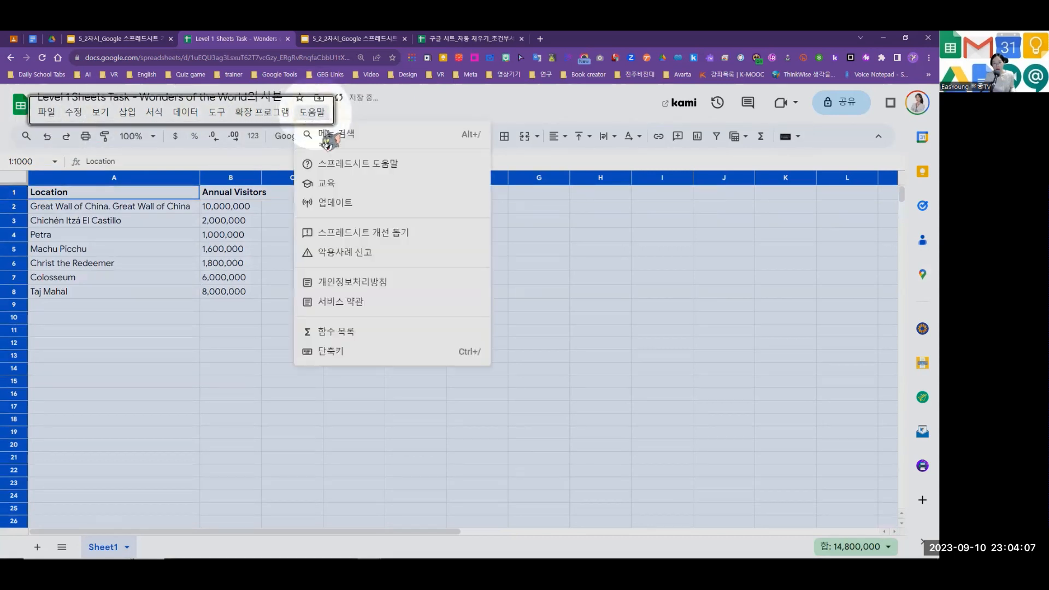
pyautogui.click(327, 134)
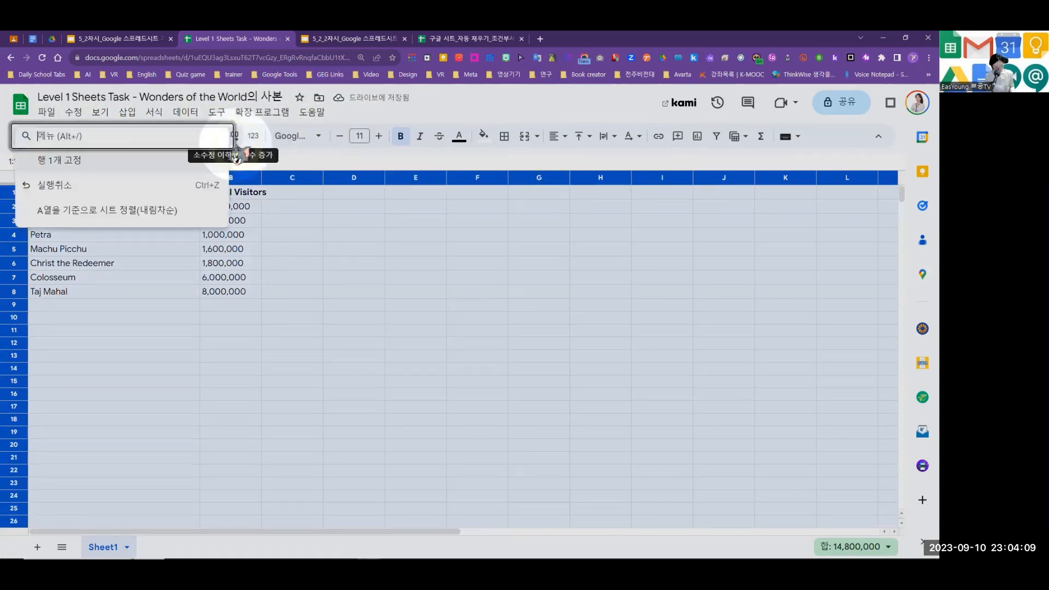
pyautogui.write('해ㅇ')
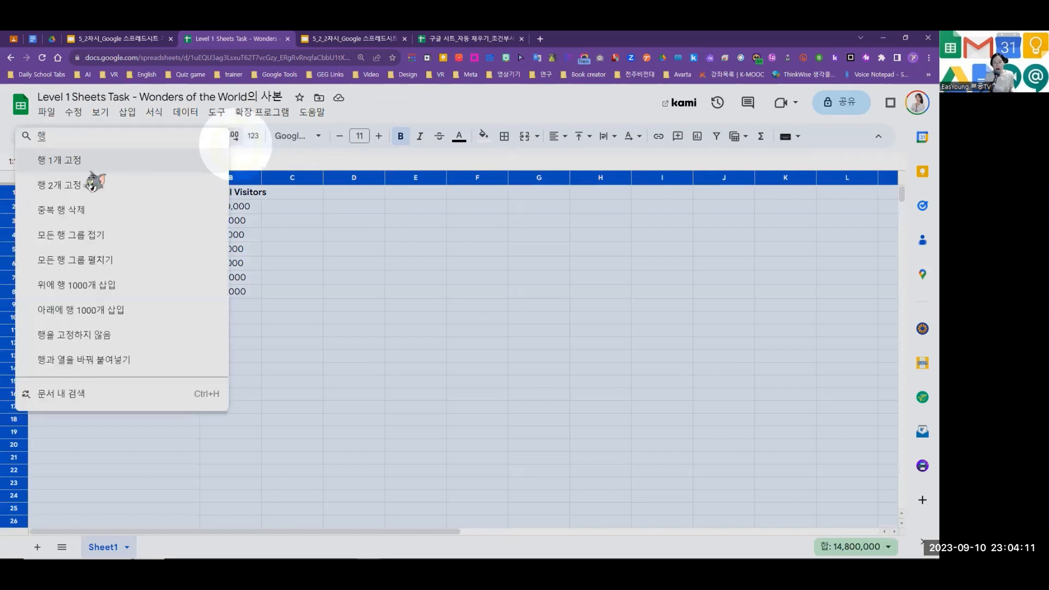
pyautogui.click(62, 162)
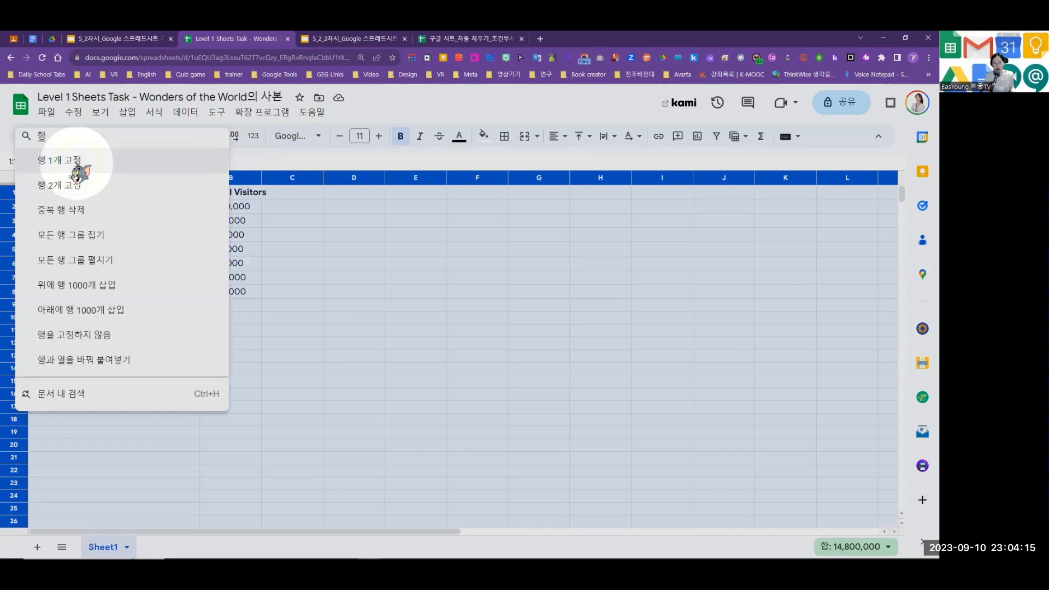
pyautogui.click(77, 161)
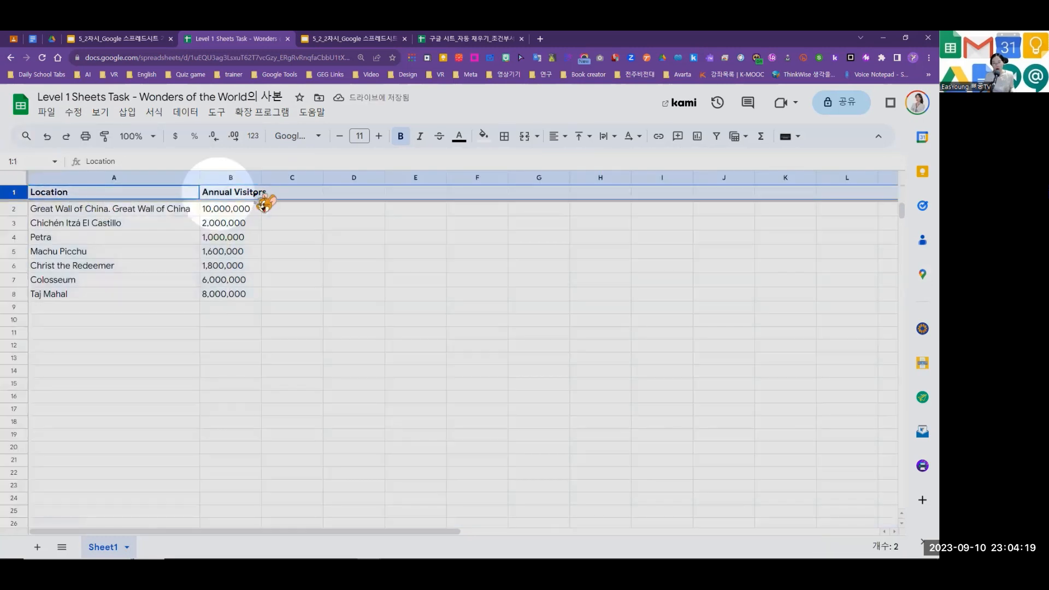
# Select the whole sheet and sort it by column A in ascending order
pyautogui.click(230, 208)
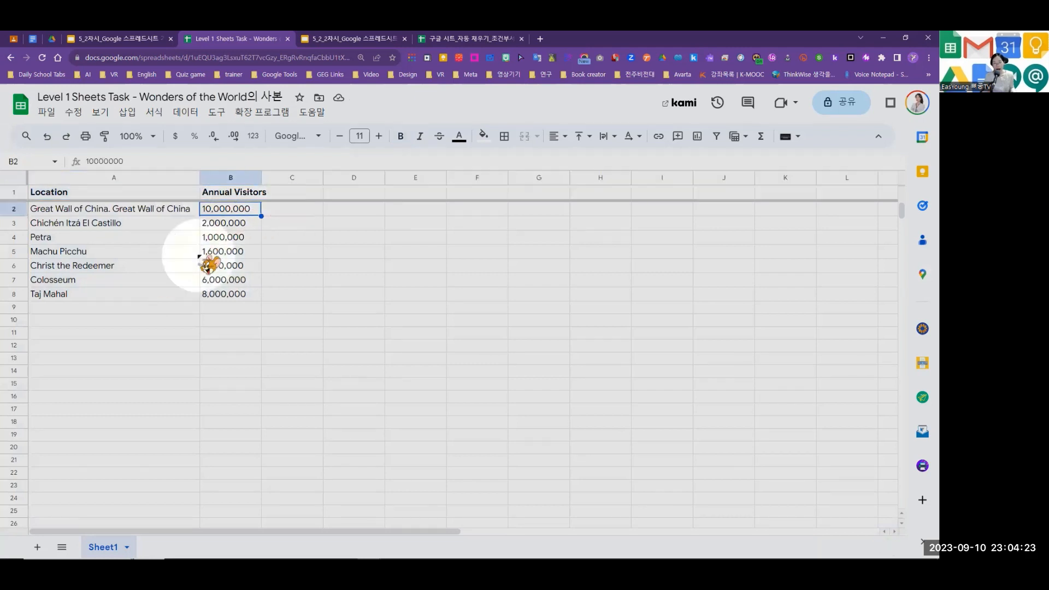
pyautogui.click(13, 176)
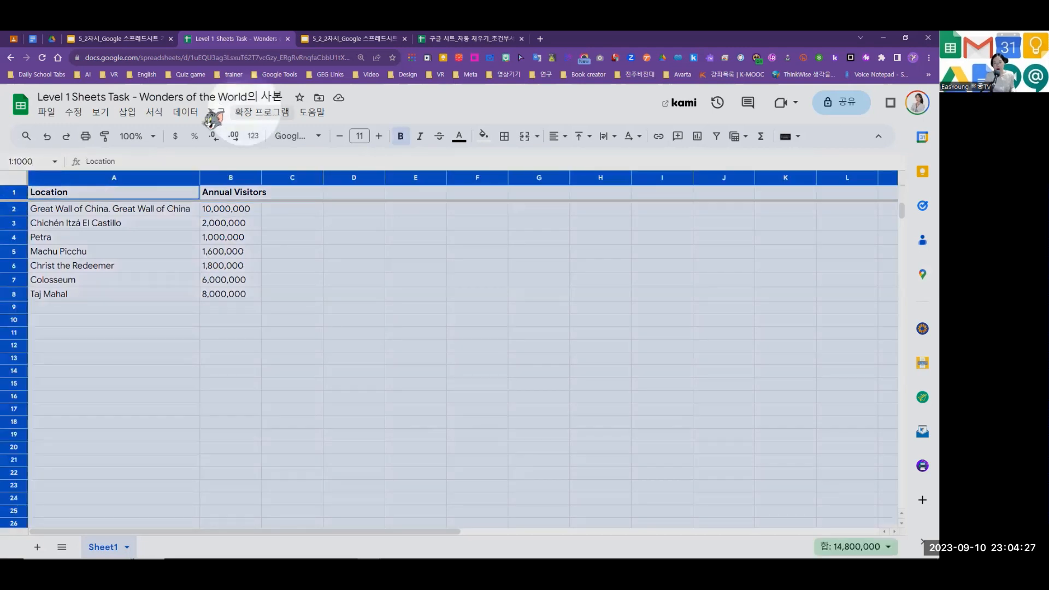
pyautogui.click(185, 112)
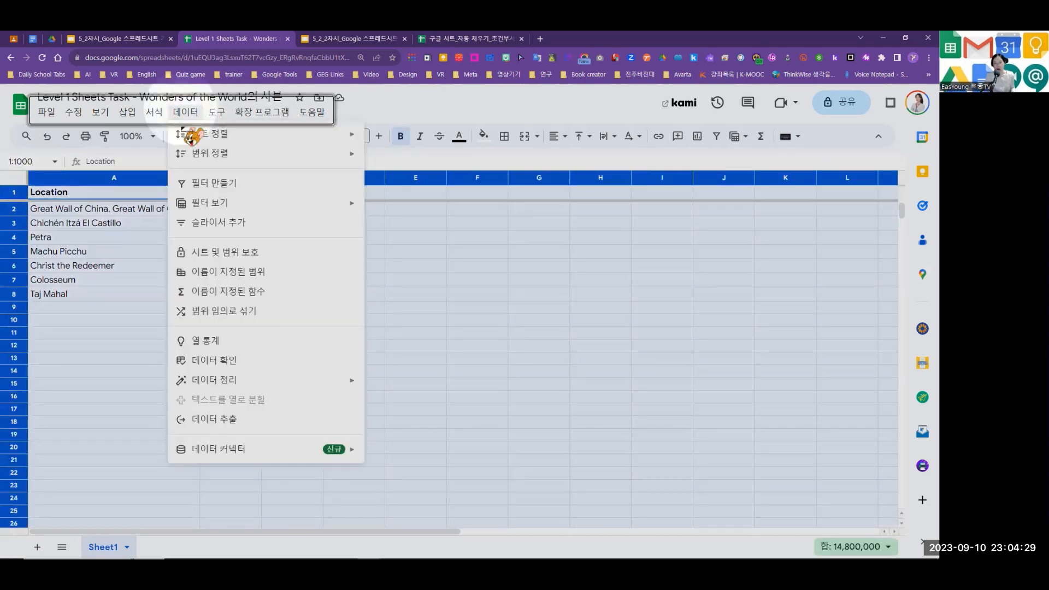
pyautogui.moveTo(350, 134)
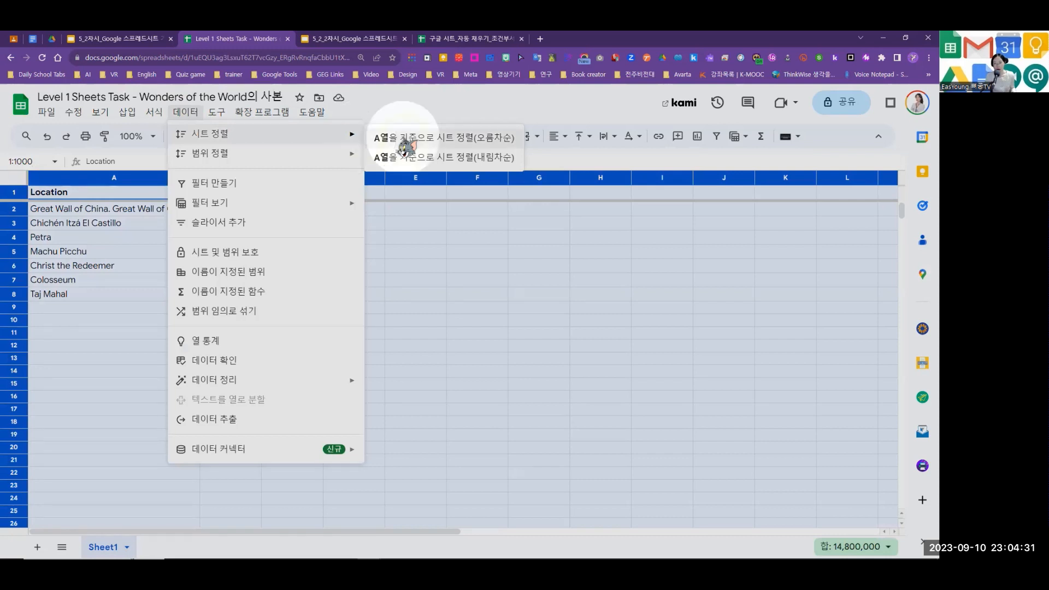
pyautogui.click(403, 137)
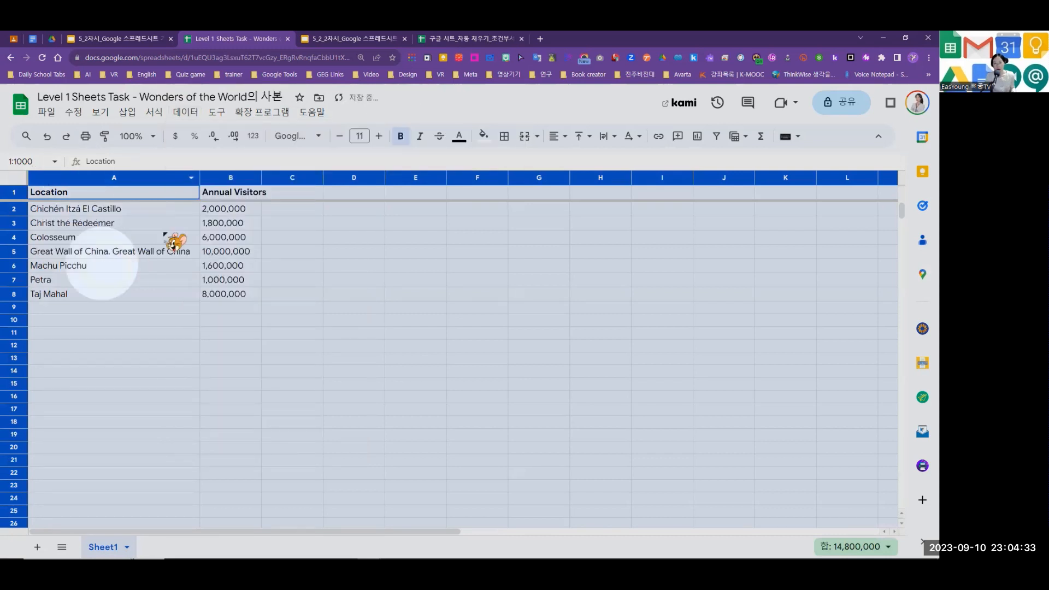
# Sort the whole sheet by column A in descending order
pyautogui.click(186, 113)
pyautogui.moveTo(328, 134)
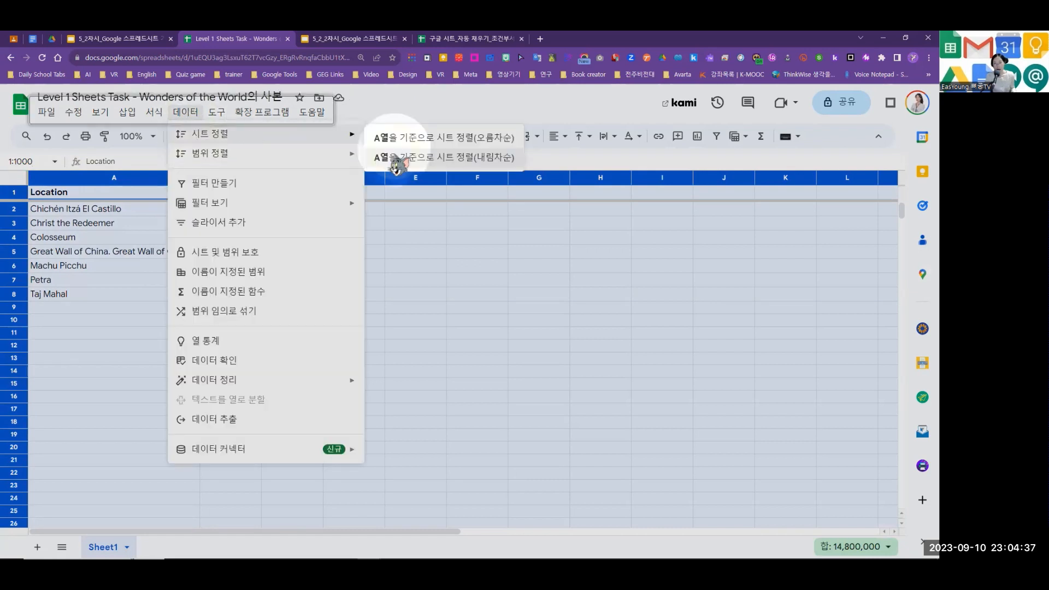
pyautogui.click(415, 156)
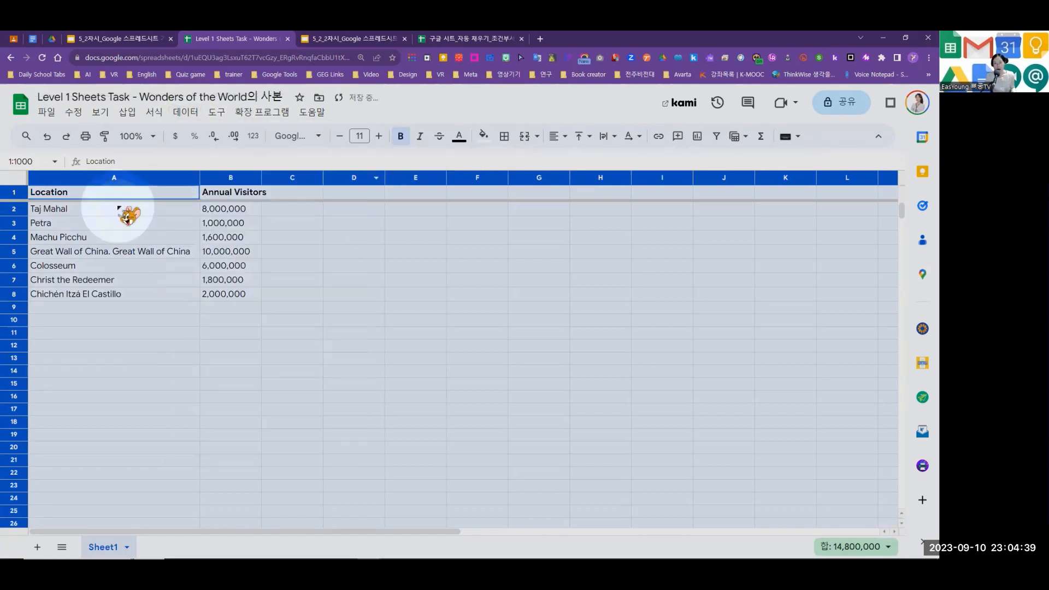
# Widen column B so that the Annual Visitors header fits inside its cell
pyautogui.click(91, 193)
pyautogui.click(235, 195)
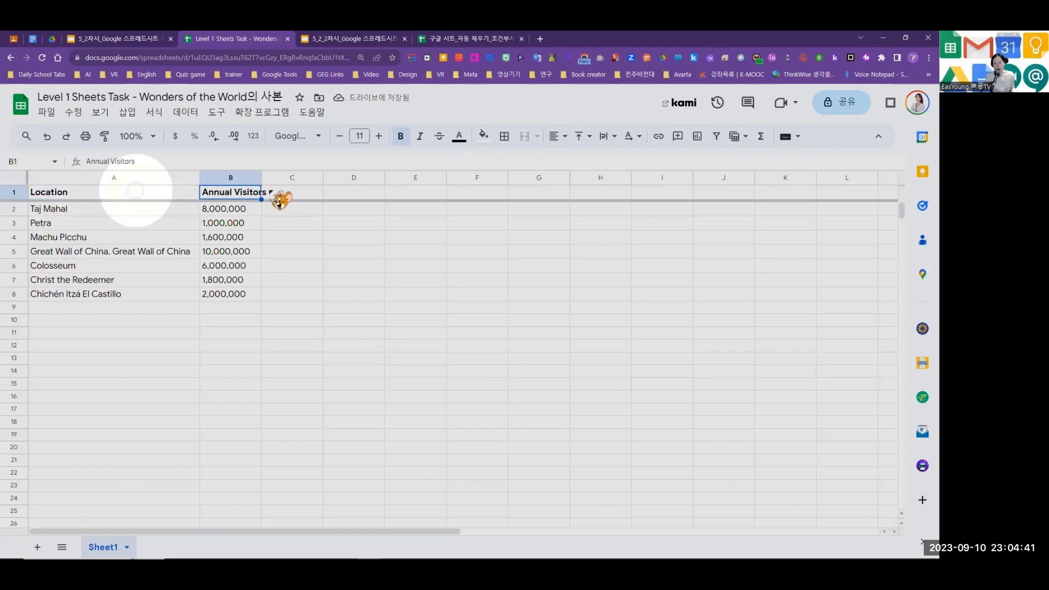
pyautogui.click(263, 178)
pyautogui.moveTo(263, 178); pyautogui.dragTo(288, 180)
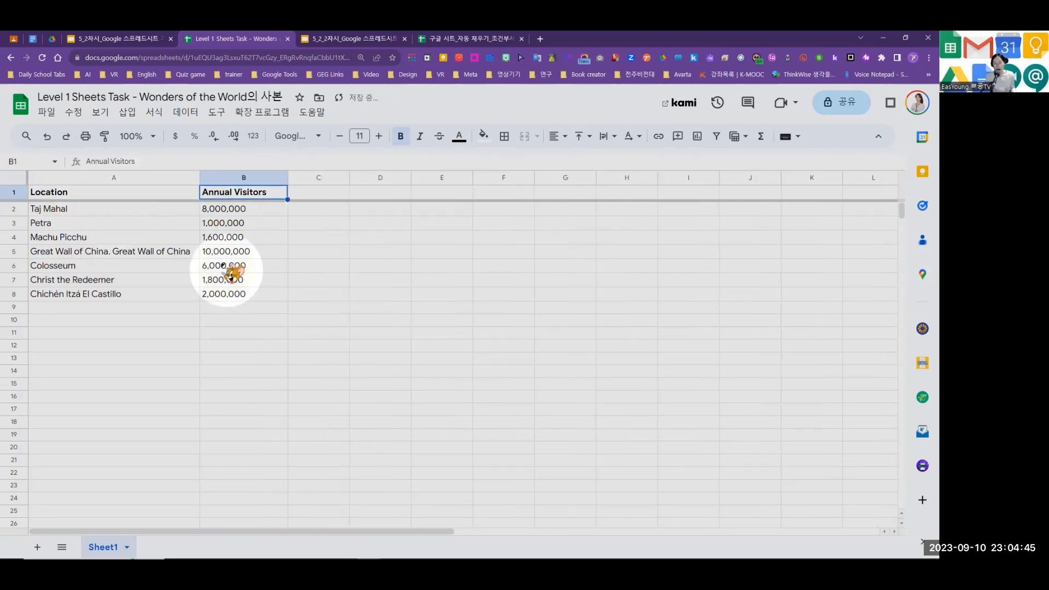
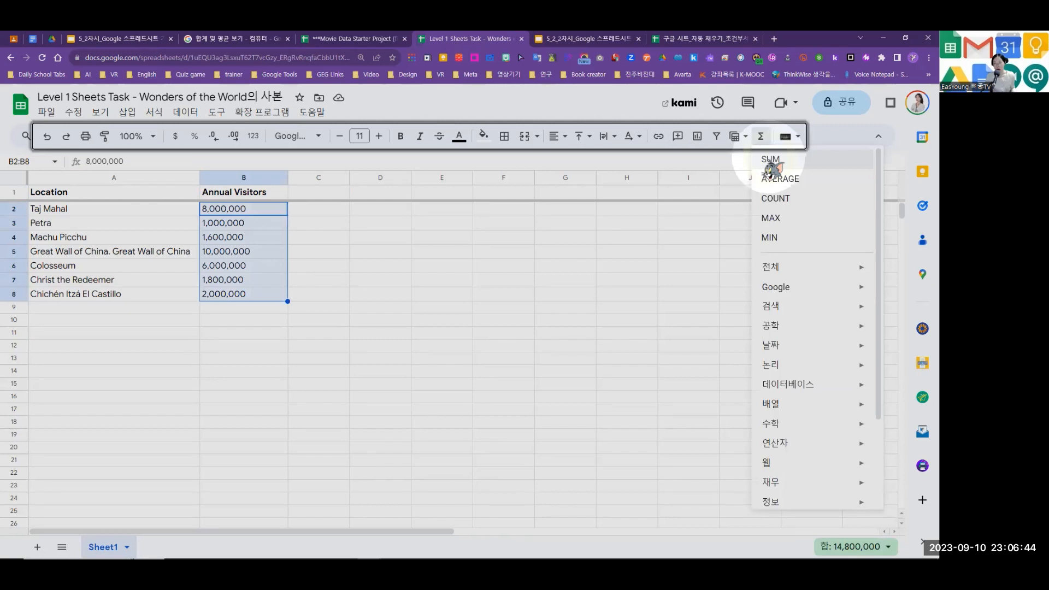
# Insert a SUM of the visitor figures B2:B8 in cell B9 and delete it again
pyautogui.click(770, 159)
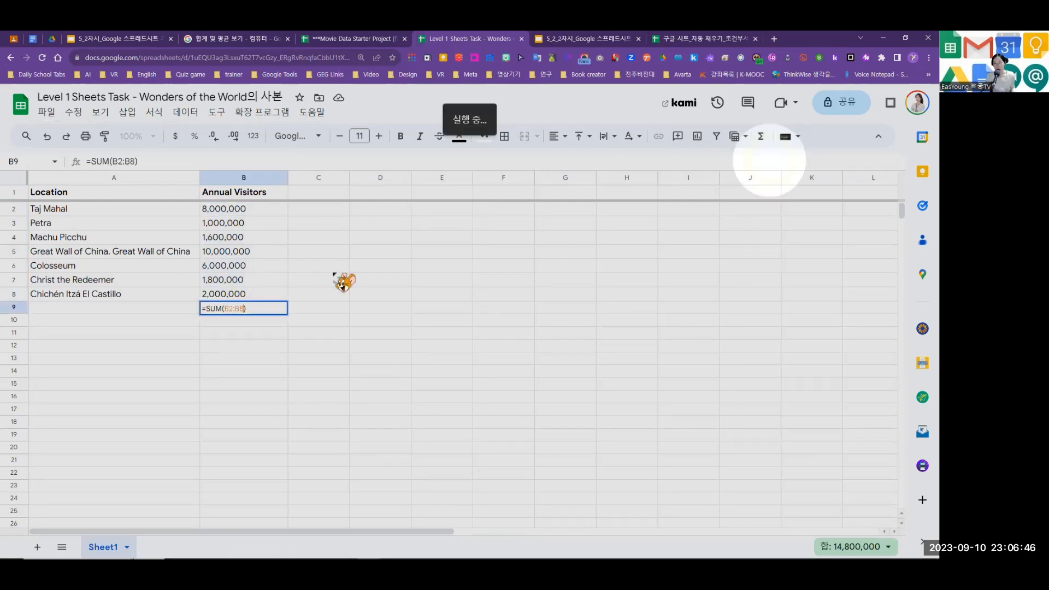
pyautogui.click(278, 334)
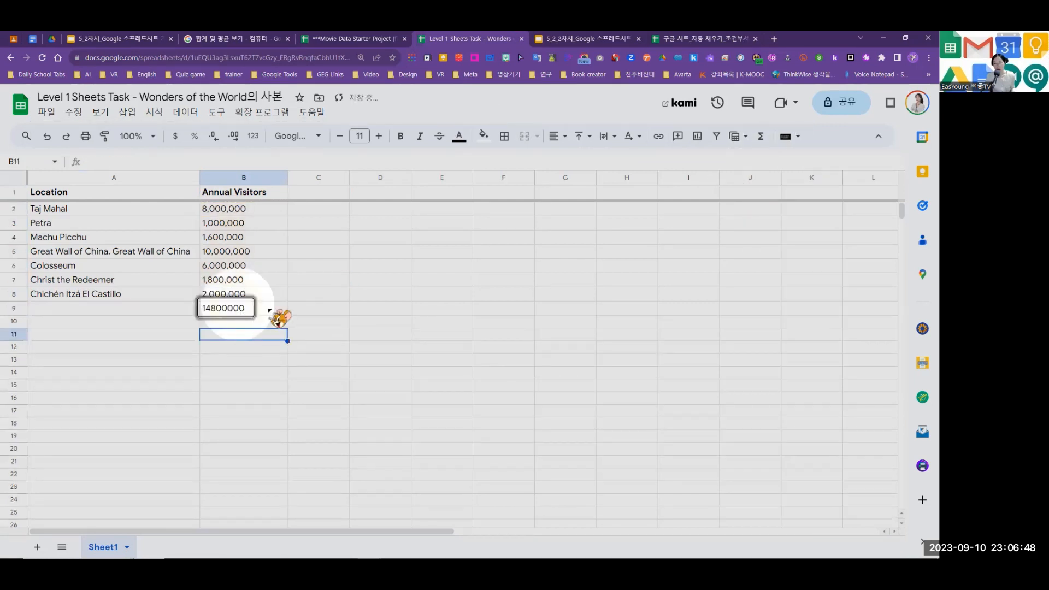
pyautogui.click(268, 310)
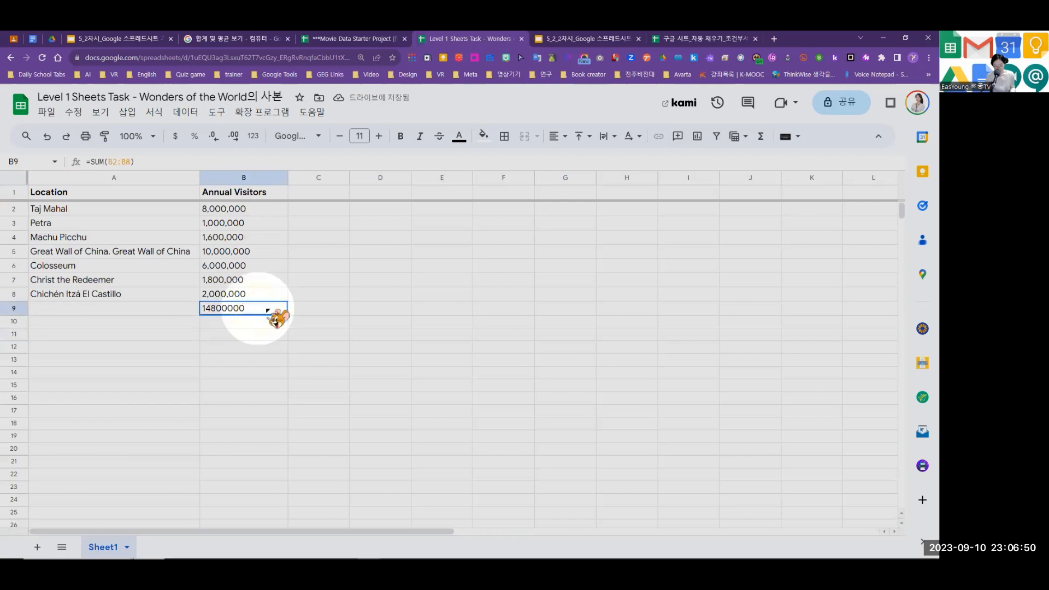
pyautogui.press('Delete')
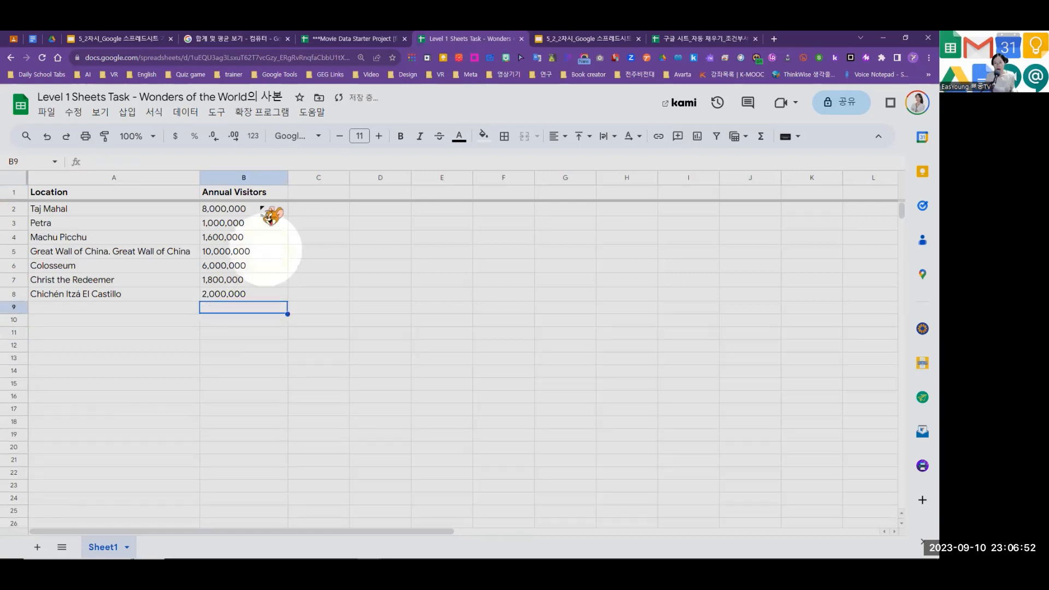
# Insert an AVERAGE of the visitor figures B2:B8 in cell B9 and delete it again
pyautogui.click(261, 208)
pyautogui.keyDown('shift'); pyautogui.click(264, 304); pyautogui.keyUp('shift')
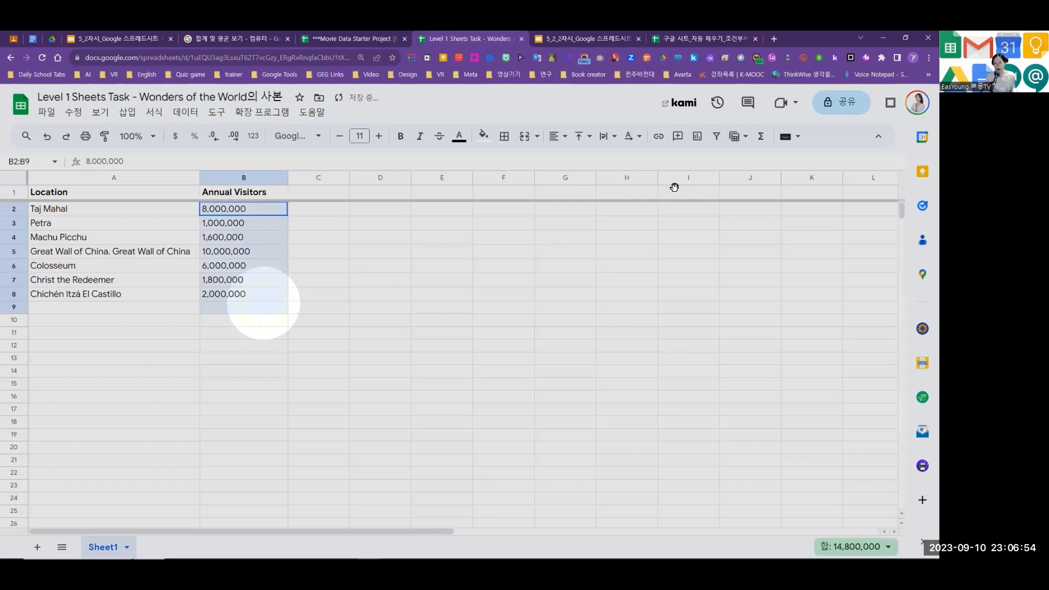
pyautogui.hotkey('shift', 'Up')
pyautogui.click(763, 141)
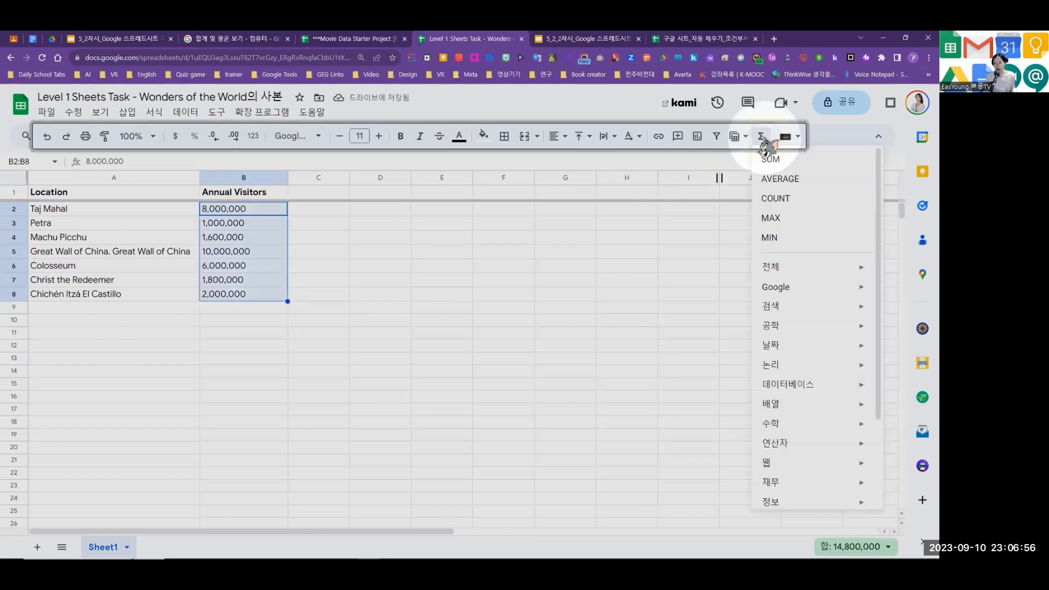
pyautogui.click(777, 180)
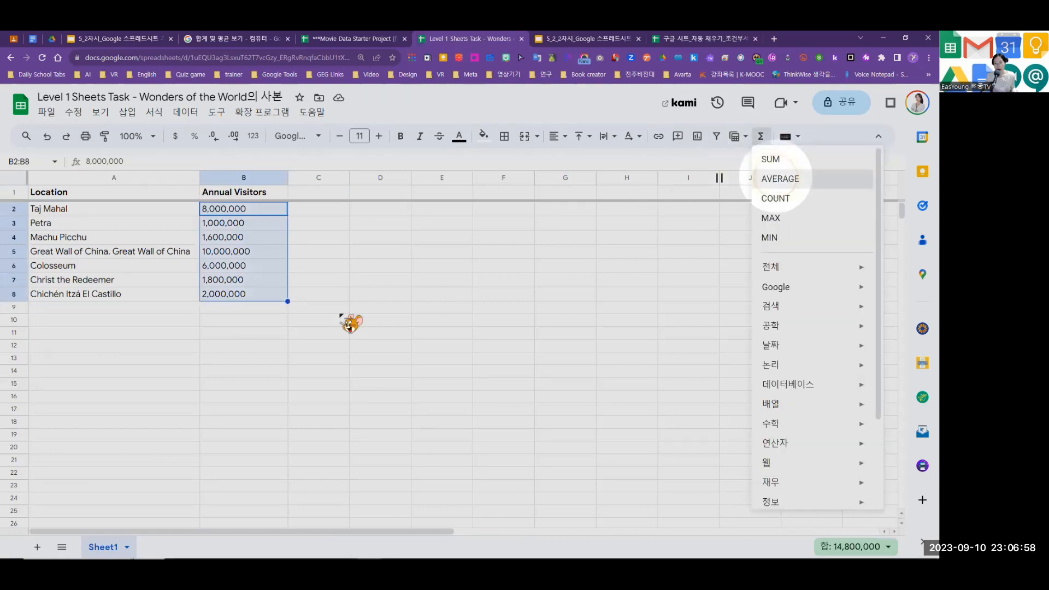
pyautogui.click(342, 338)
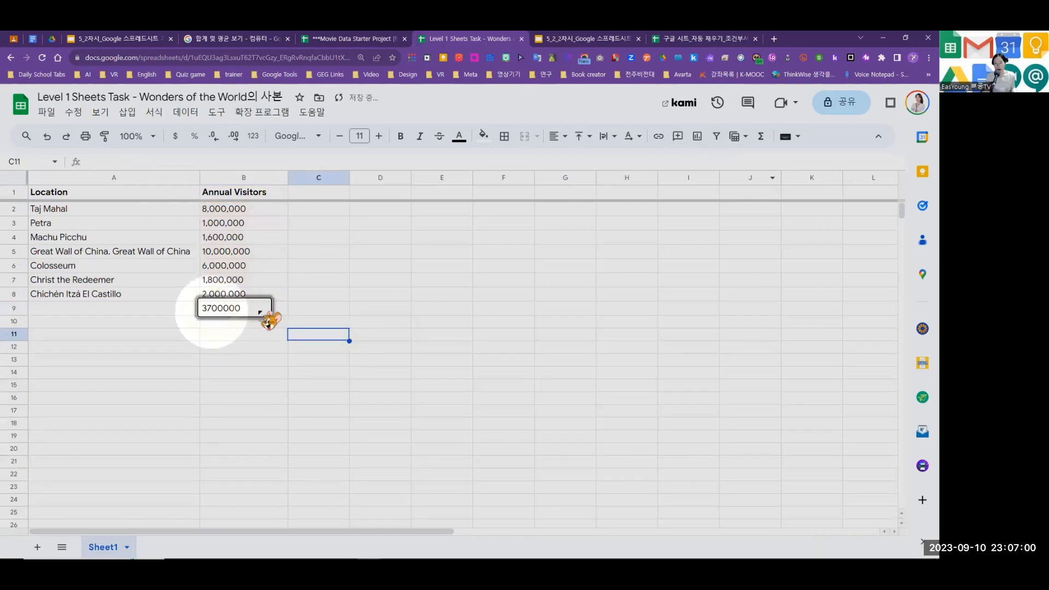
pyautogui.click(259, 310)
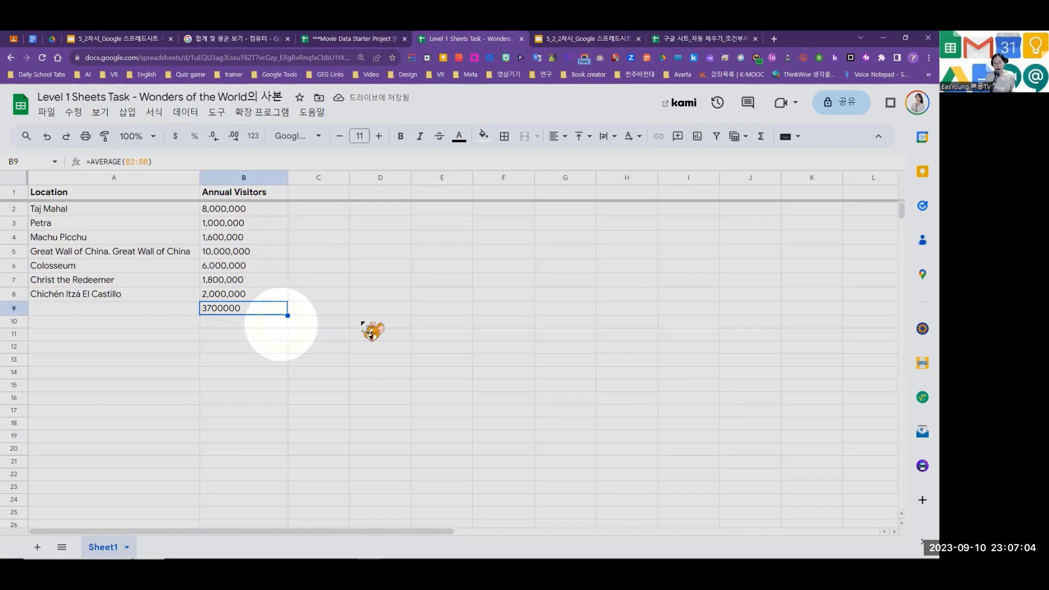
pyautogui.press('Delete')
# Select the visitor figures B2:B8 and examine their statistics and suggested charts with Explore (탐색)
pyautogui.click(265, 209)
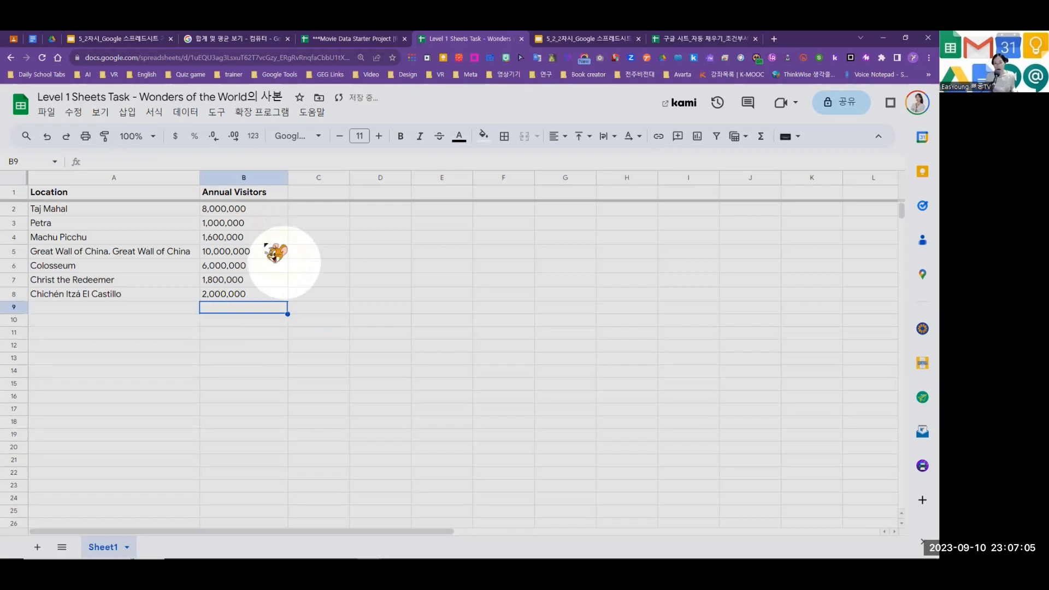
pyautogui.keyDown('shift'); pyautogui.click(265, 295); pyautogui.keyUp('shift')
pyautogui.click(216, 112)
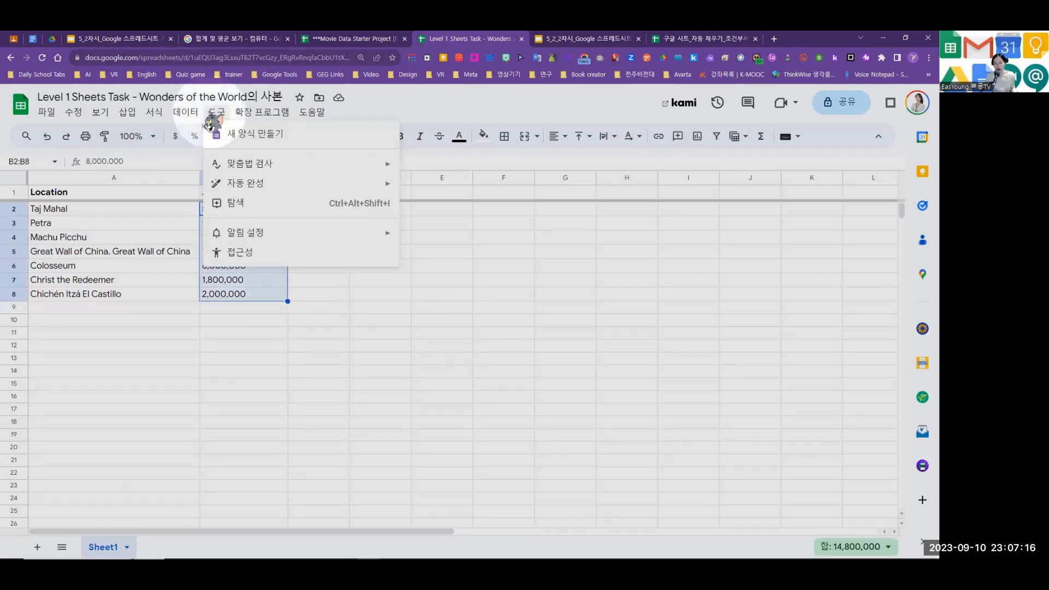
pyautogui.click(228, 204)
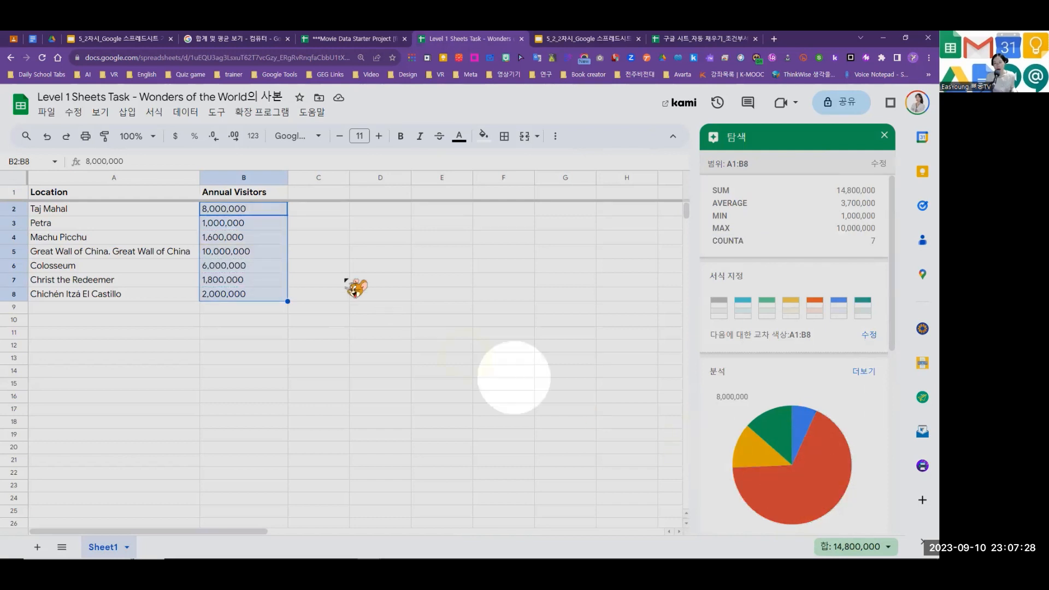
pyautogui.click(216, 112)
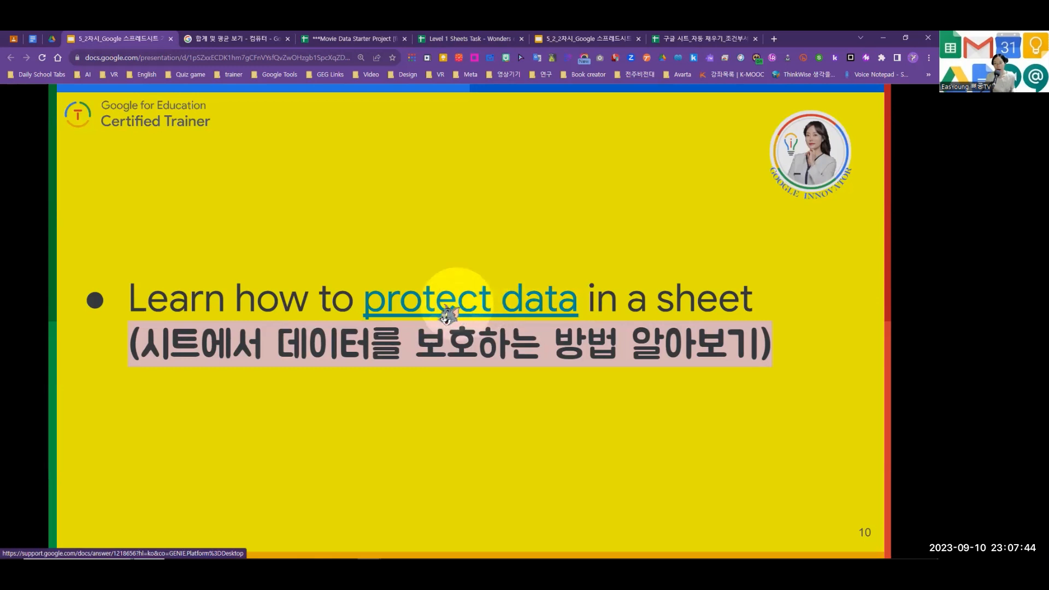
# Open the help article linked as "protect data", look through its sheet protection section and return to the slides
pyautogui.click(446, 312)
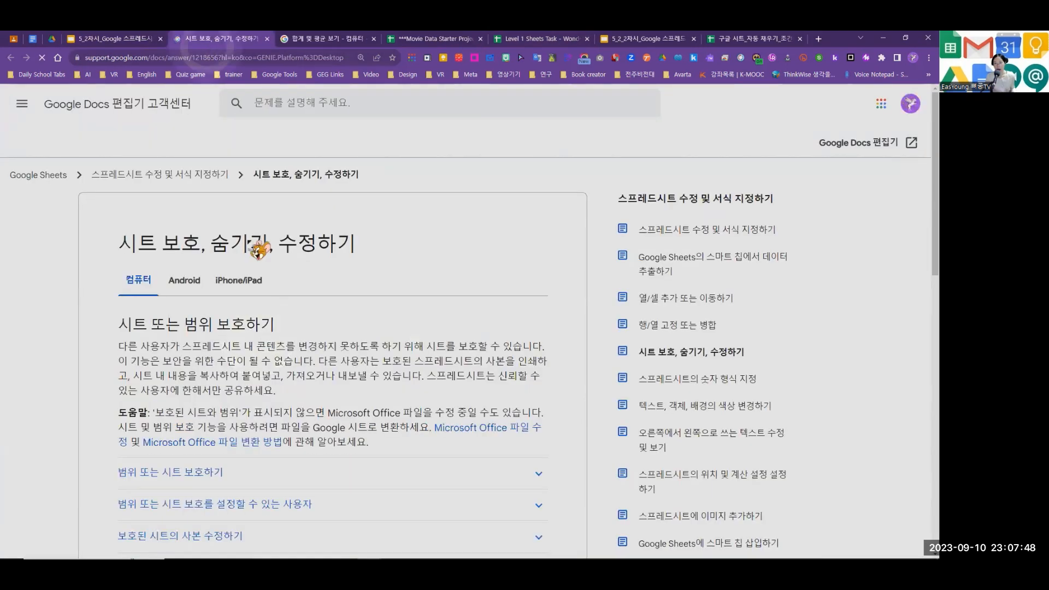
pyautogui.click(259, 347)
pyautogui.scroll(-1, 267, 356)
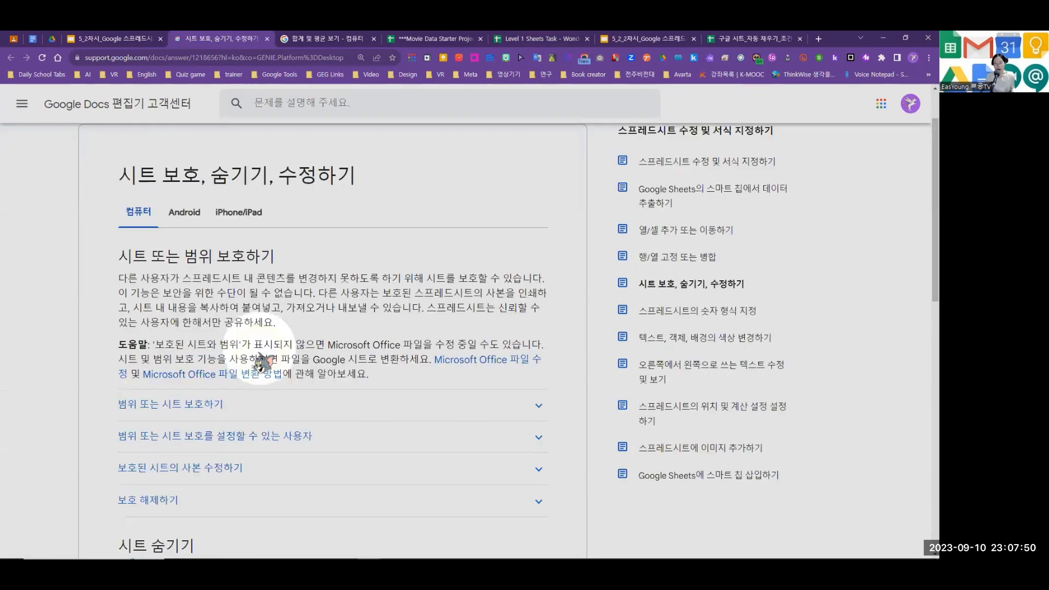
pyautogui.scroll(-1, 260, 370)
pyautogui.click(132, 42)
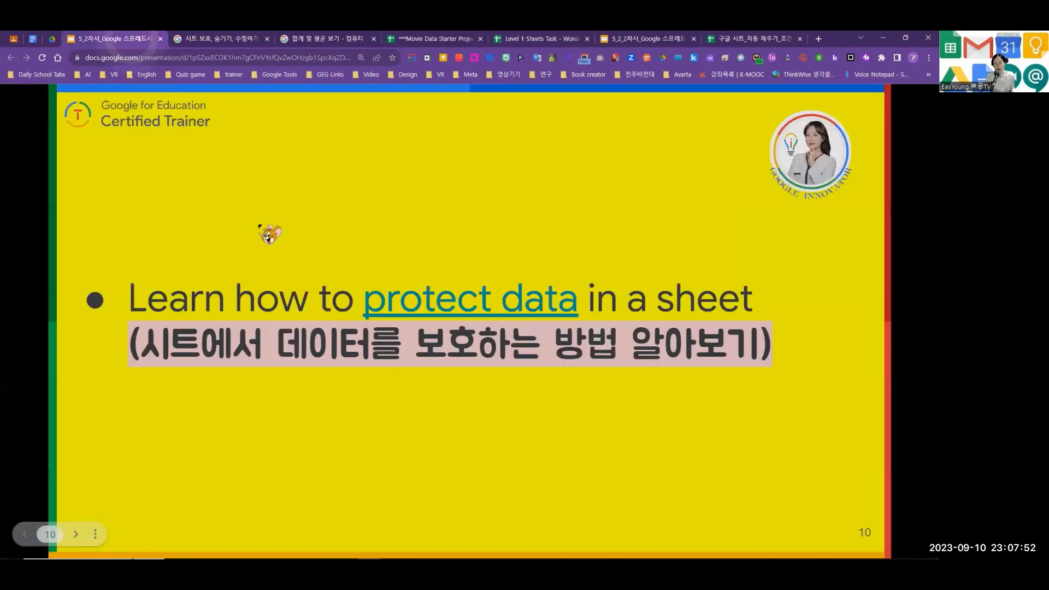
# Read the slides on protecting sheet data (시트에서 데이터를 보호) and advance to the practice slide
pyautogui.click(326, 440)
pyautogui.click(245, 277)
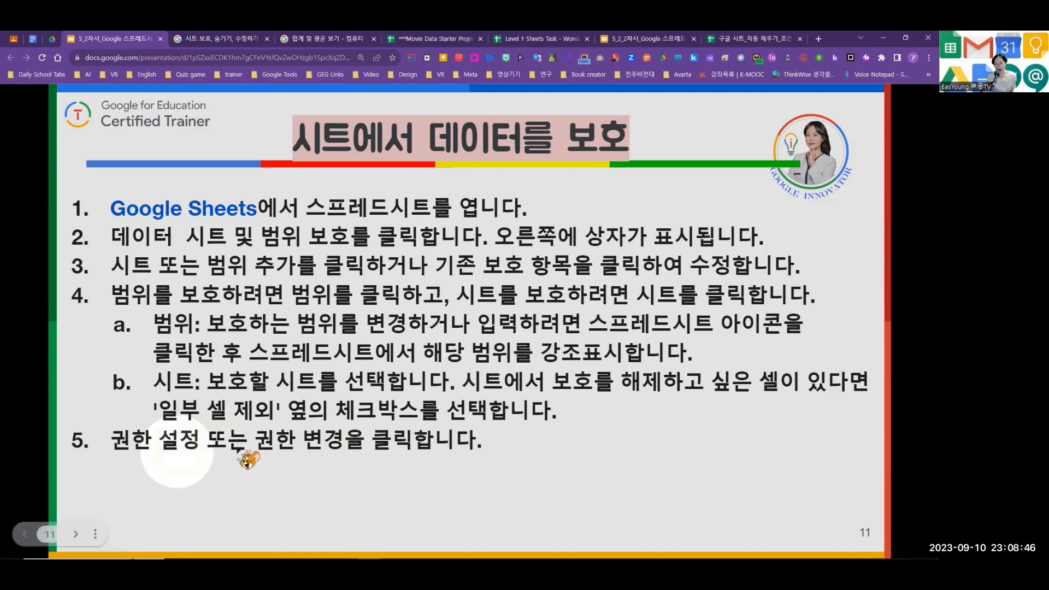
pyautogui.click(381, 452)
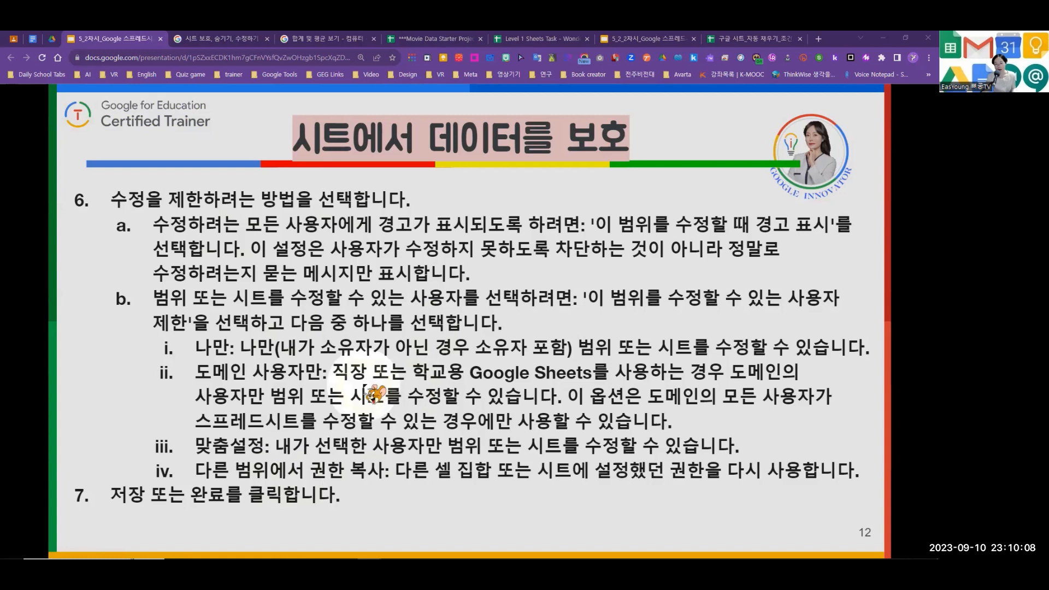
pyautogui.press('Right')
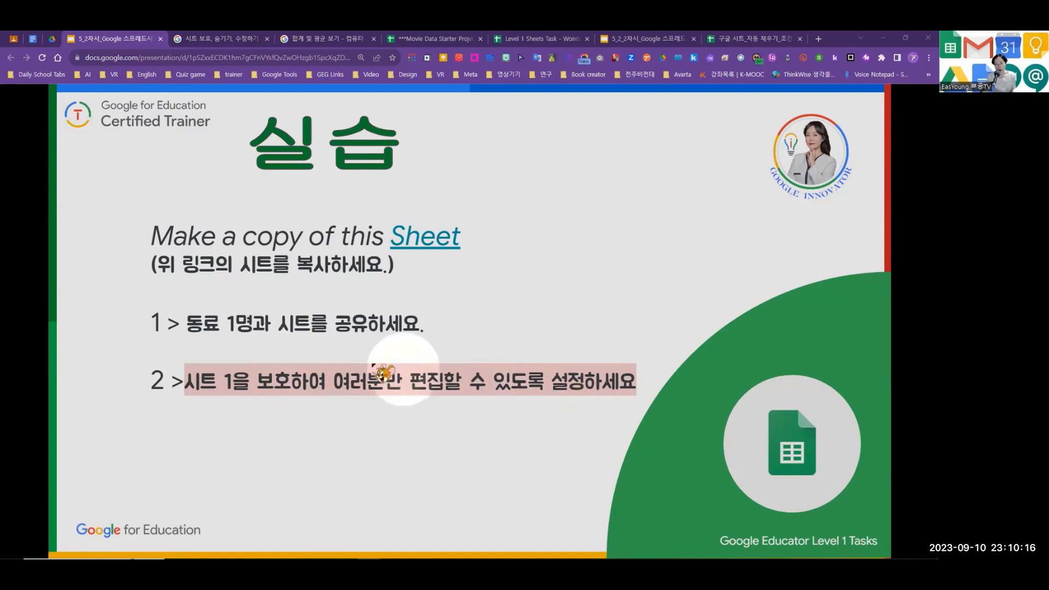
pyautogui.press('Left')
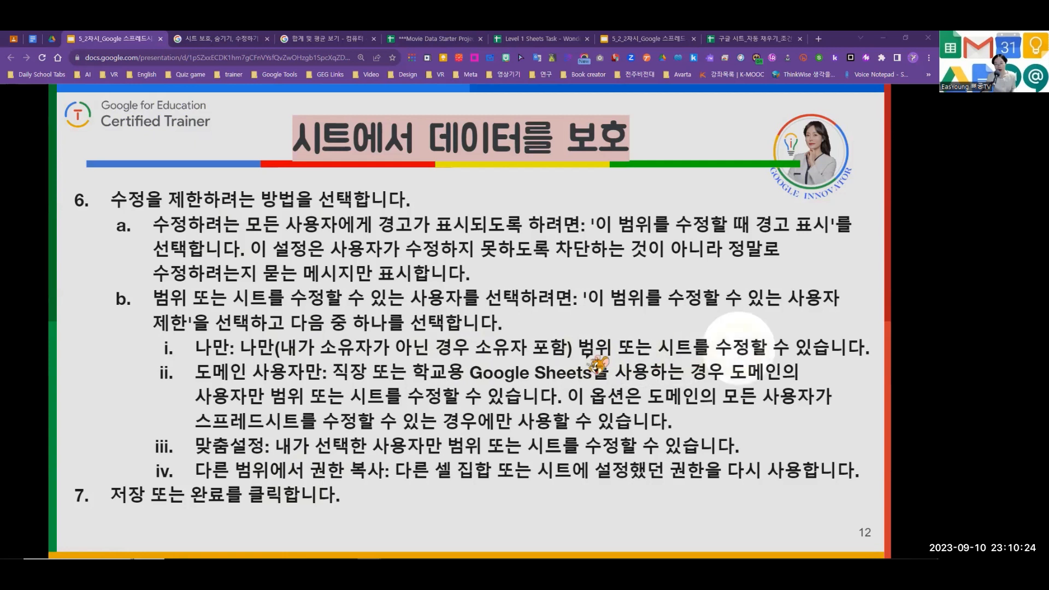
pyautogui.click(501, 362)
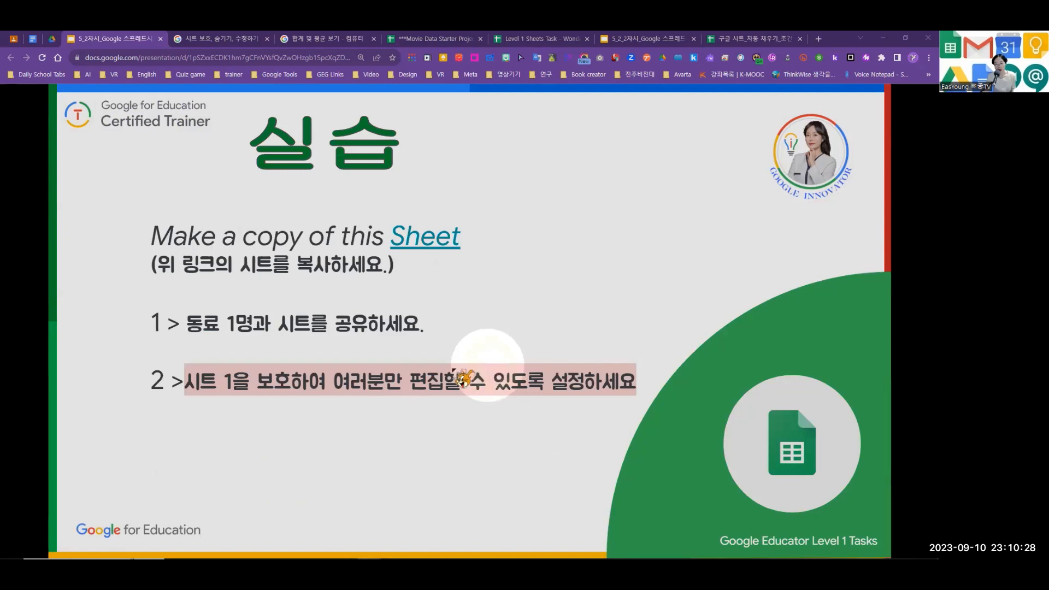
# Make a copy of the Wonders of the World sheet linked on the practice slide and return to the slide's sharing task
pyautogui.click(418, 242)
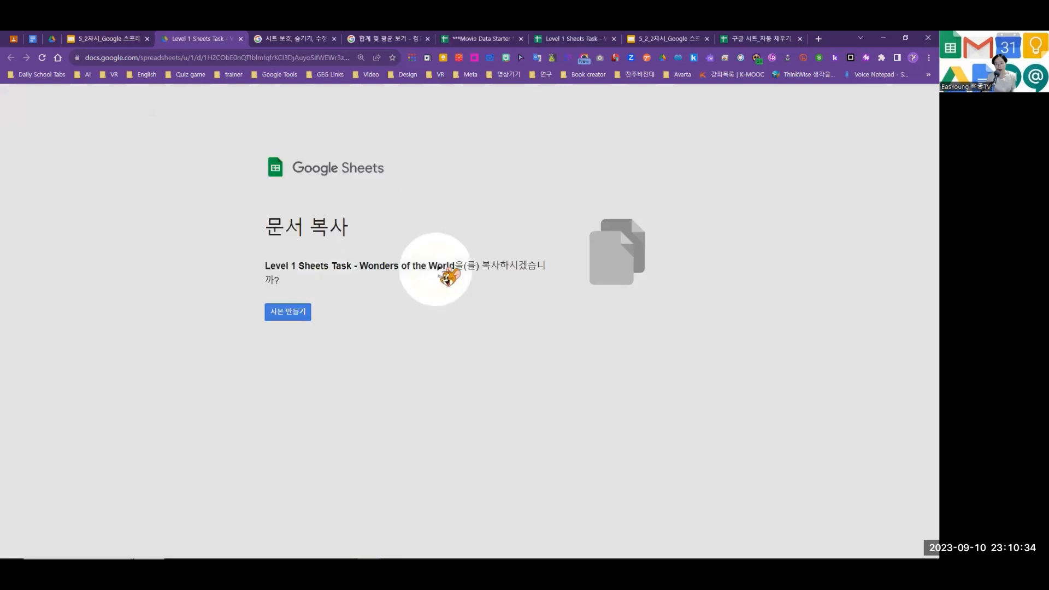
pyautogui.click(302, 315)
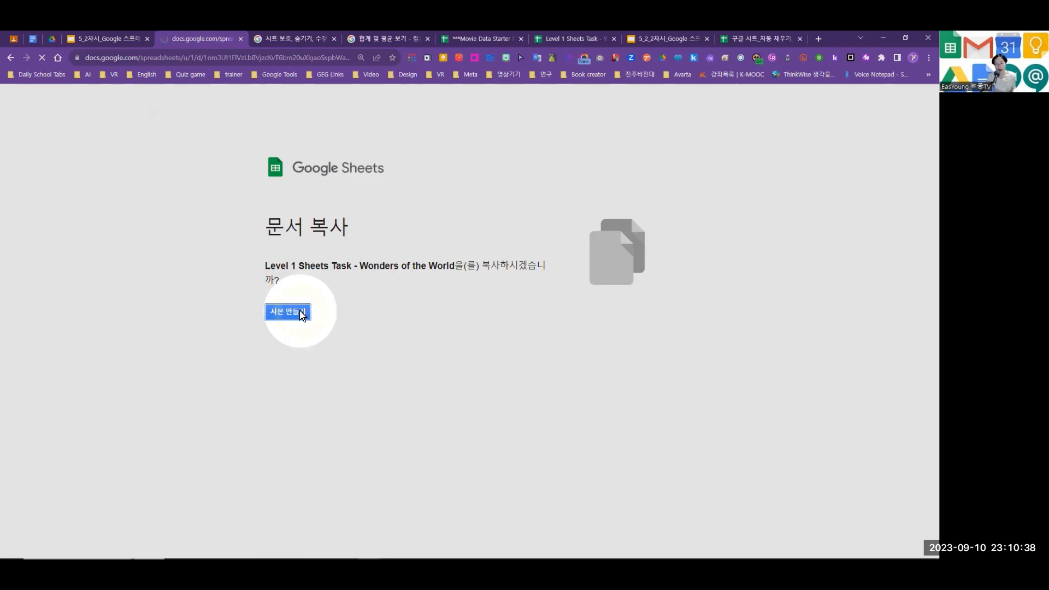
pyautogui.click(112, 40)
pyautogui.click(239, 321)
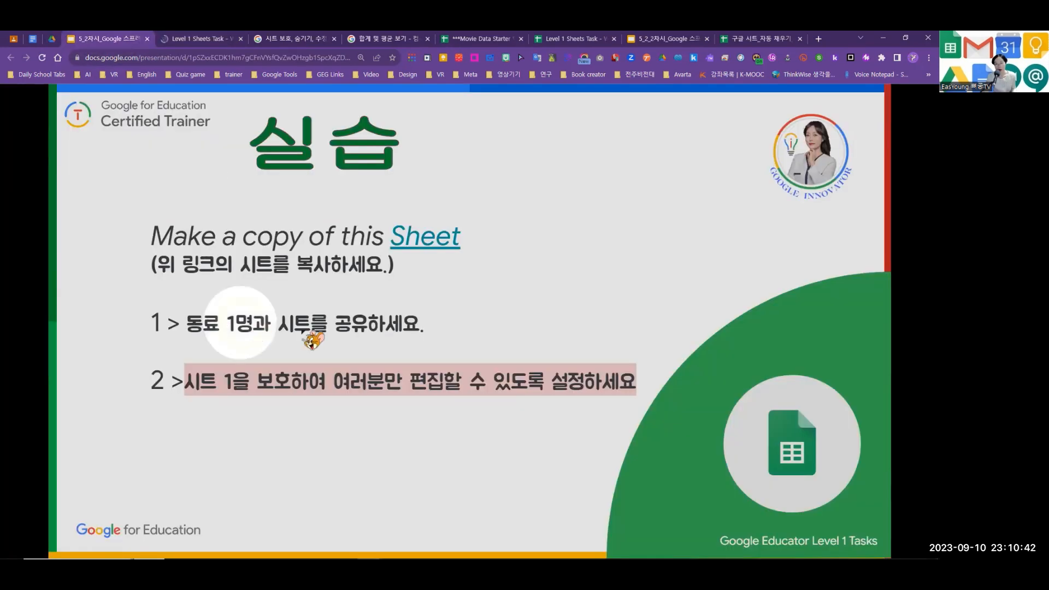
pyautogui.click(345, 328)
pyautogui.click(400, 328)
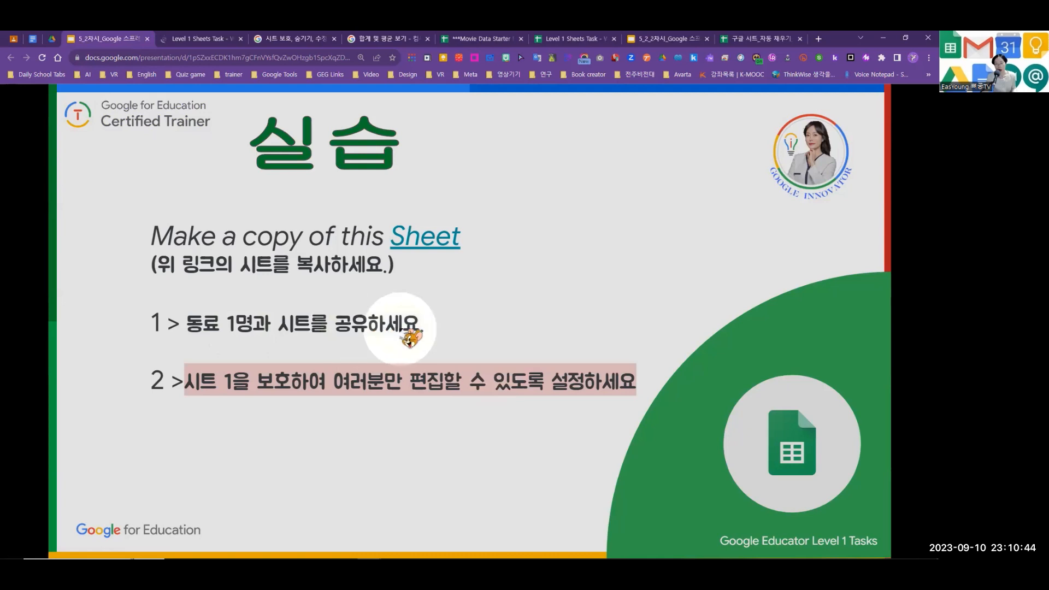
pyautogui.click(377, 377)
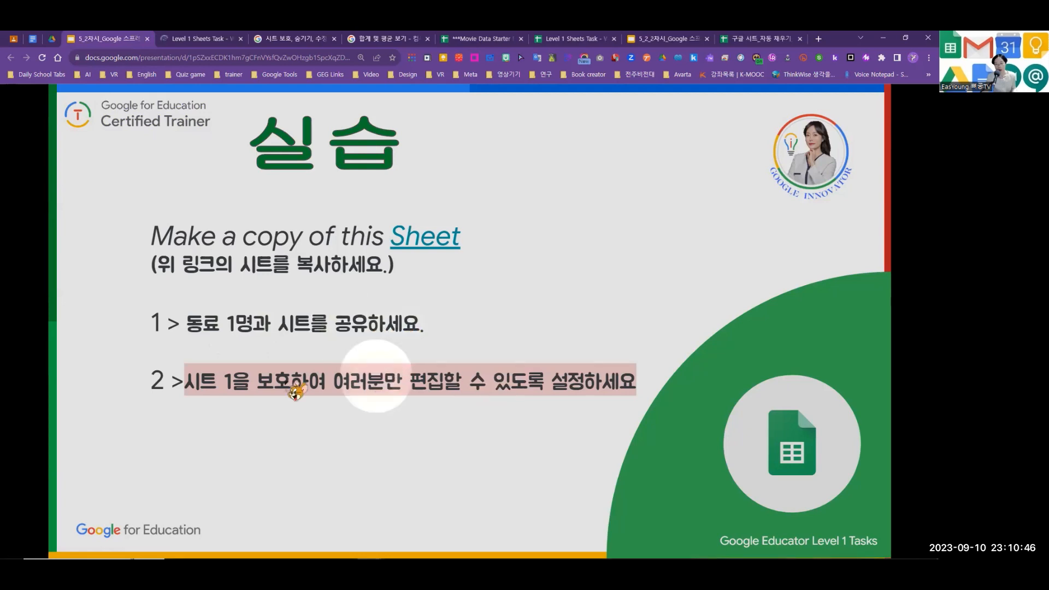
pyautogui.click(224, 386)
pyautogui.click(366, 378)
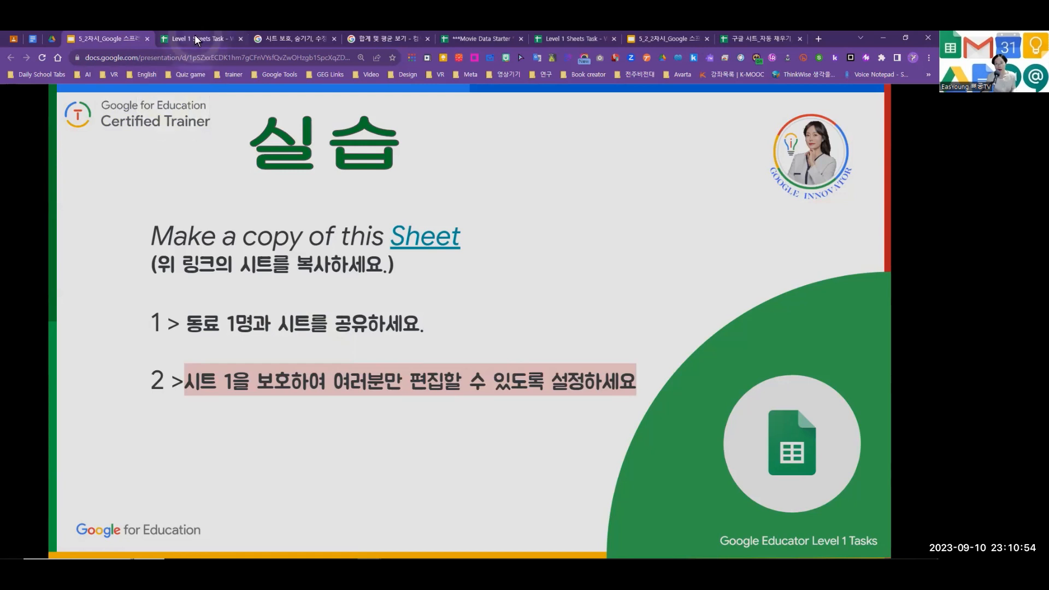
# Share the Wonders of the World copy with one colleague as editor (편집자) with email notification, copying its link before sending
pyautogui.hotkey('ctrl', 'Tab')
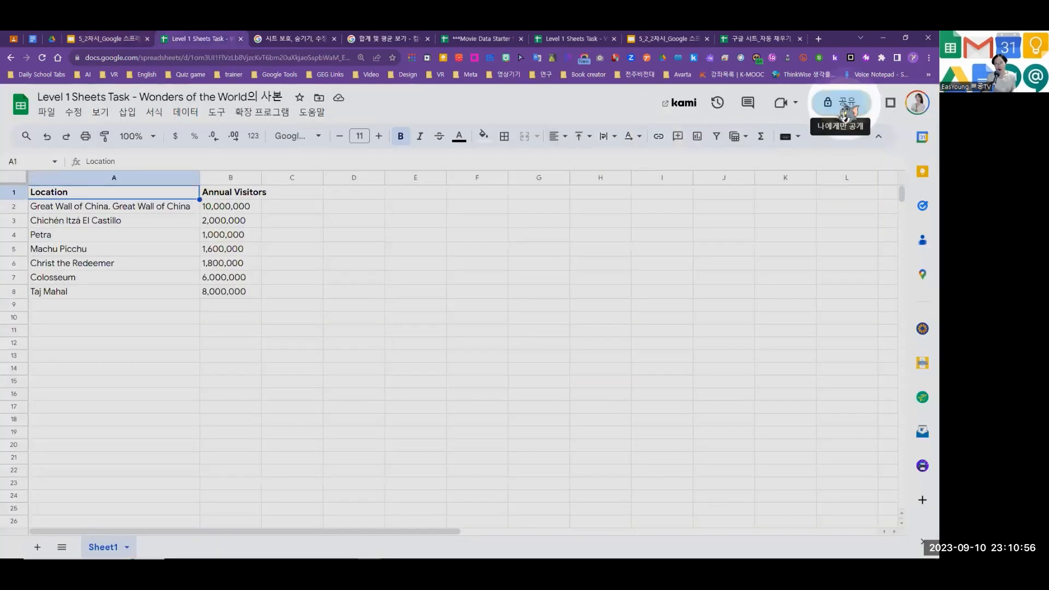
pyautogui.click(843, 103)
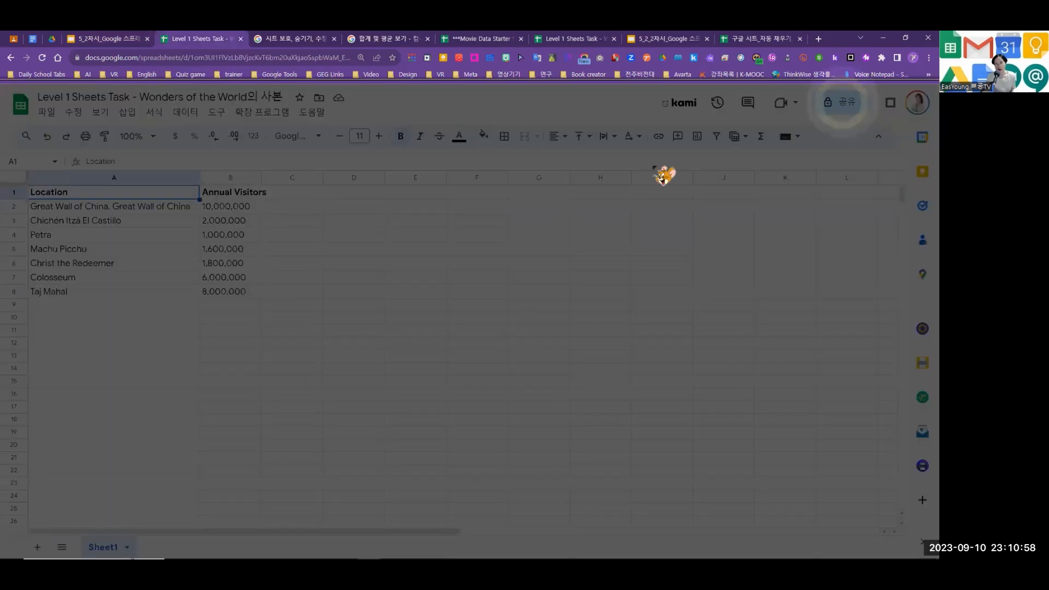
pyautogui.click(426, 265)
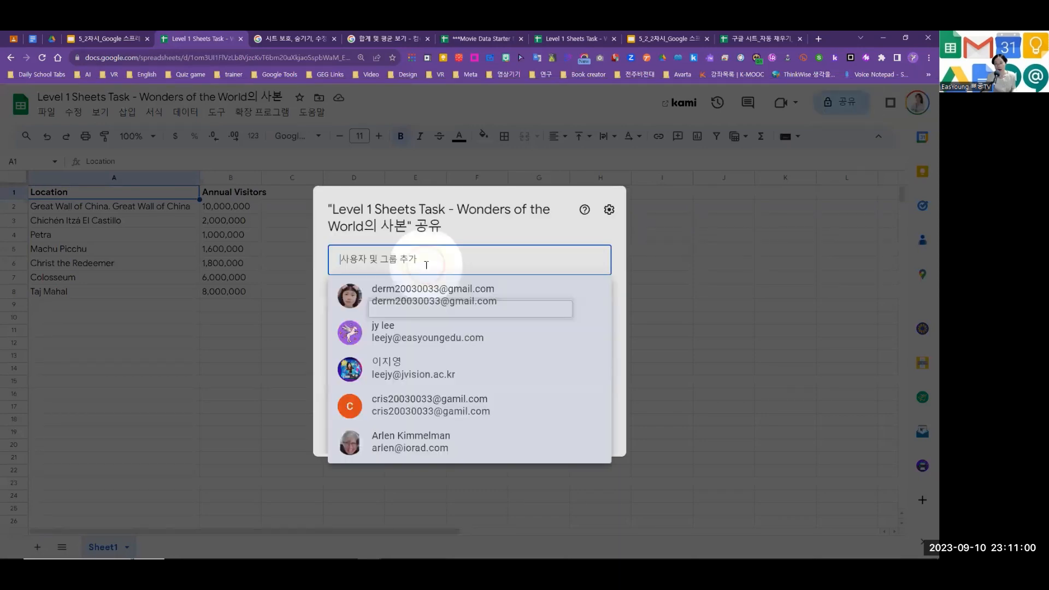
pyautogui.click(432, 304)
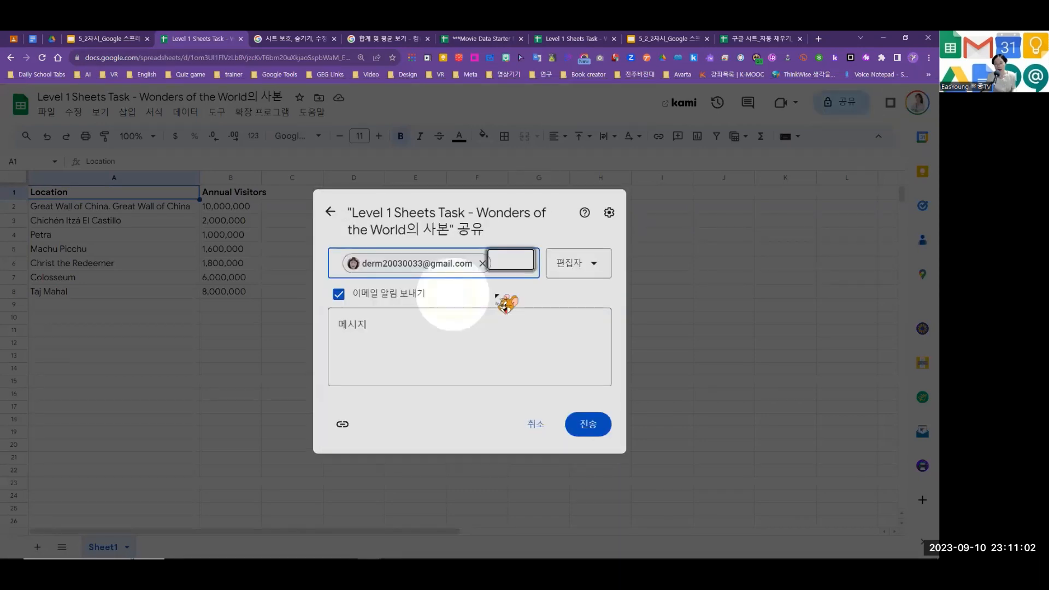
pyautogui.click(530, 280)
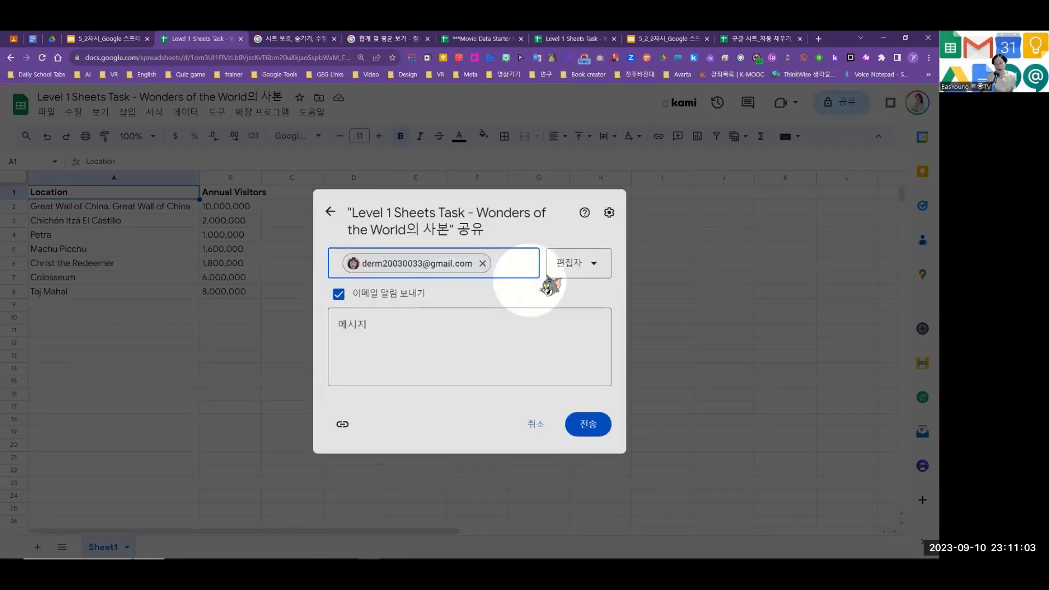
pyautogui.click(114, 34)
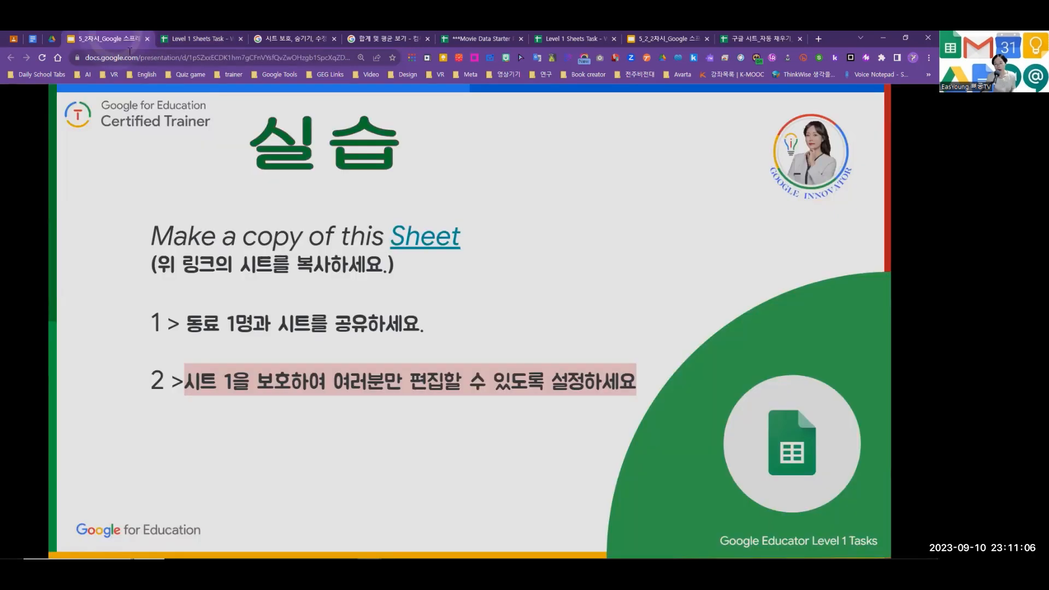
pyautogui.click(203, 35)
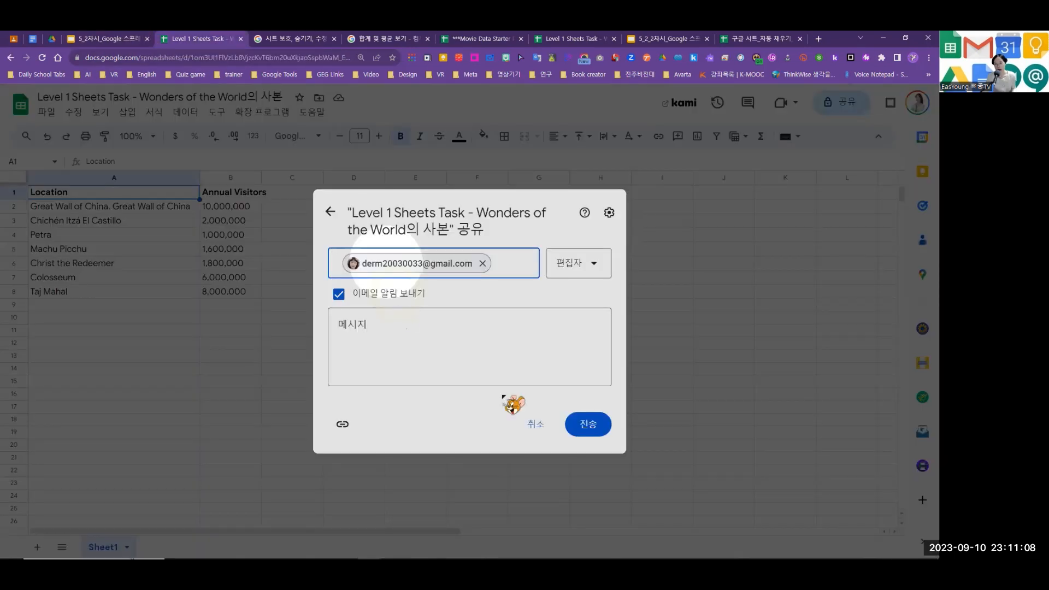
pyautogui.click(588, 427)
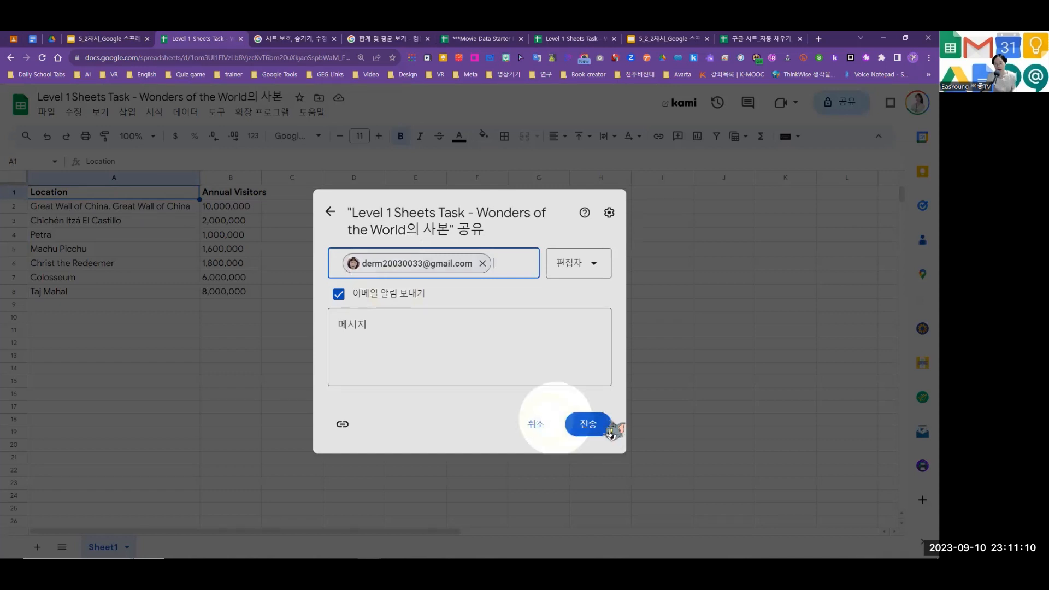
pyautogui.click(342, 424)
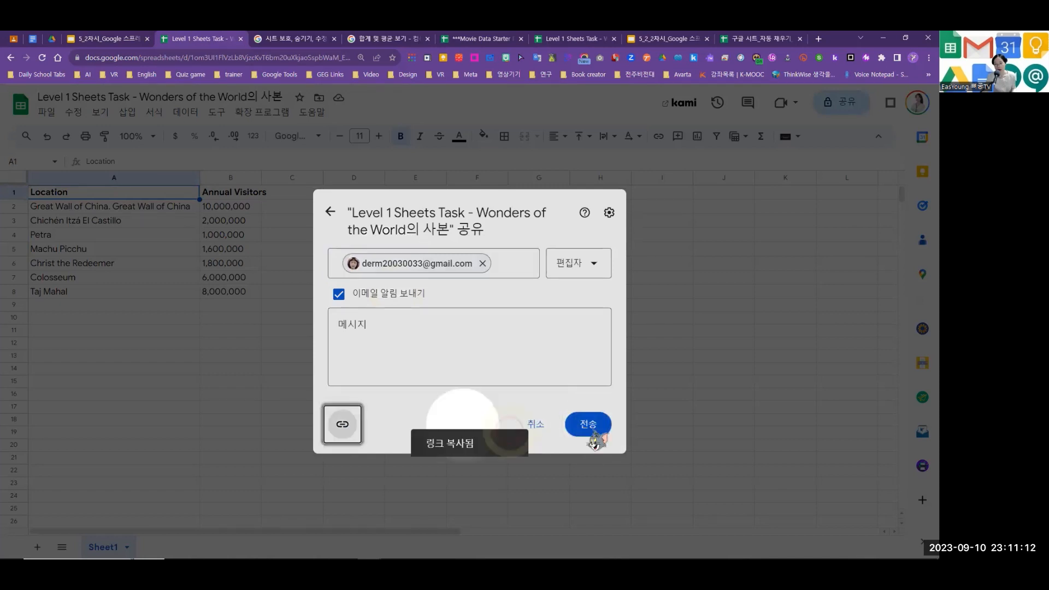
pyautogui.click(588, 427)
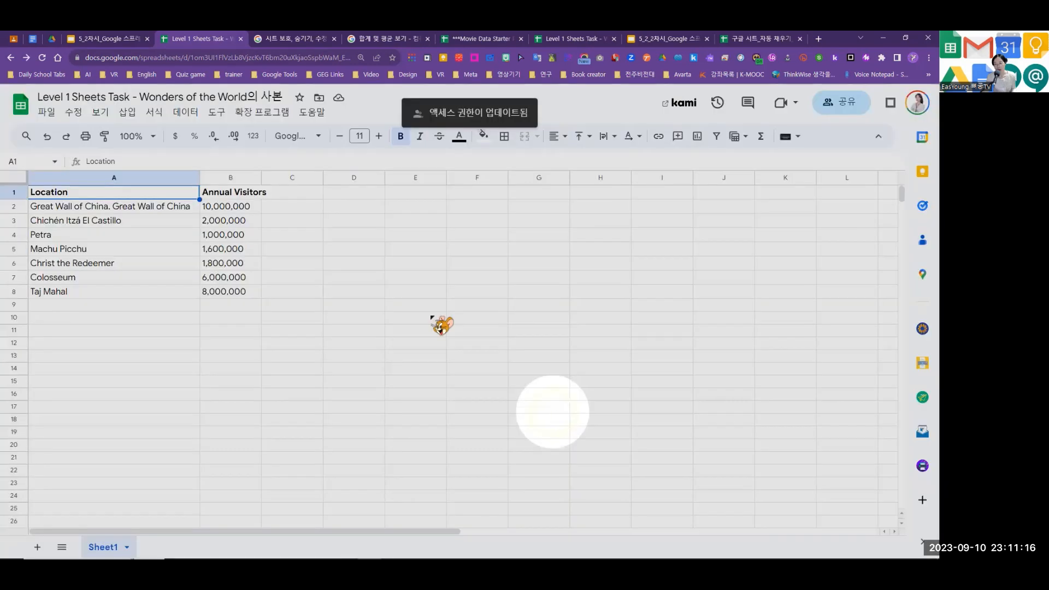
# Recheck the practice slide's second task and add sheet protection (시트 보호) to the whole of Sheet1 in the shared copy
pyautogui.click(104, 37)
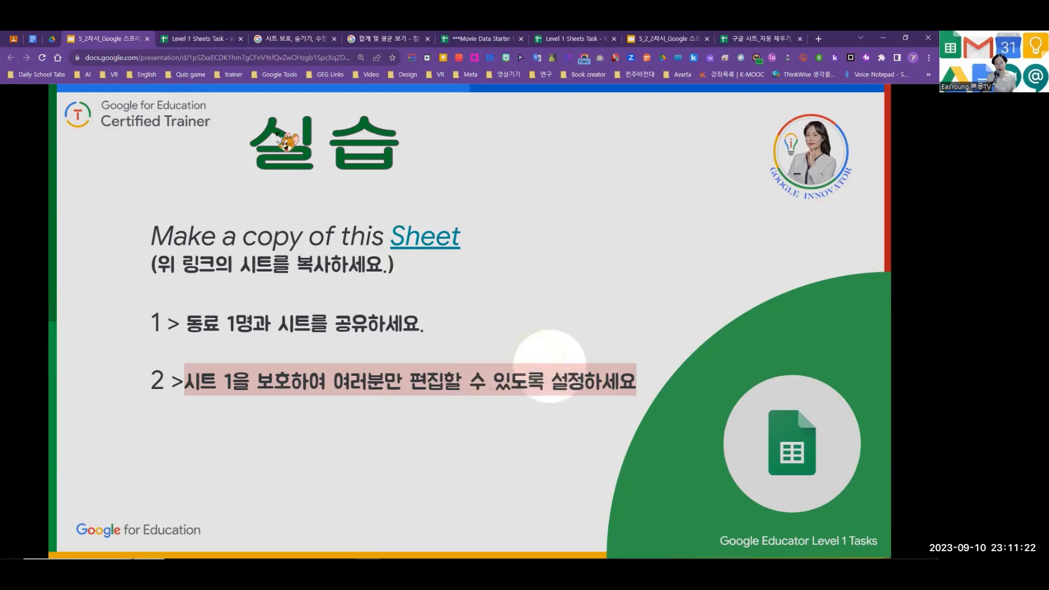
pyautogui.click(194, 40)
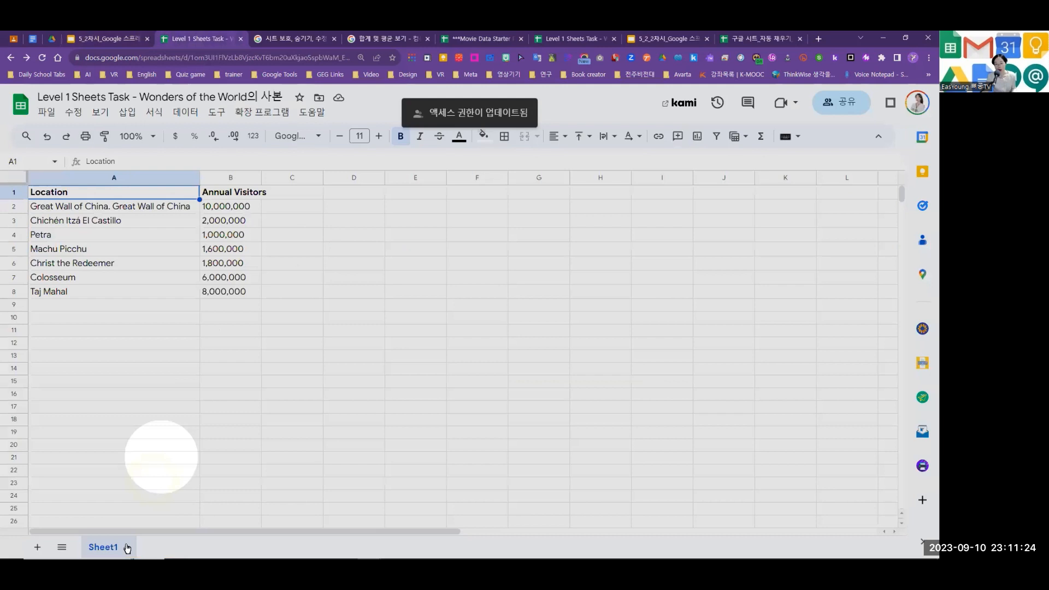
pyautogui.rightClick(115, 546)
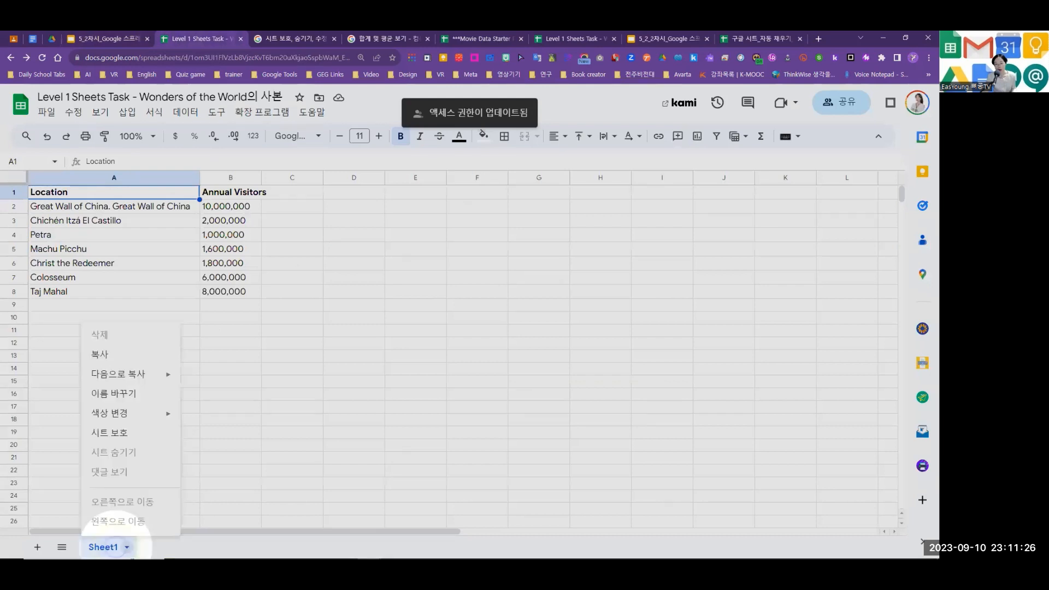
pyautogui.click(115, 433)
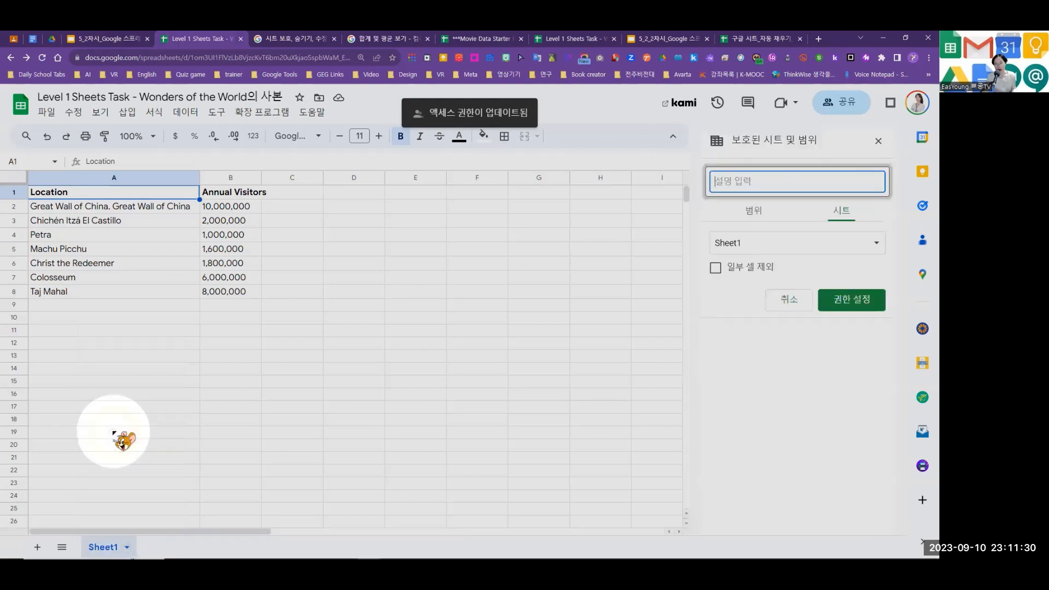
pyautogui.click(842, 308)
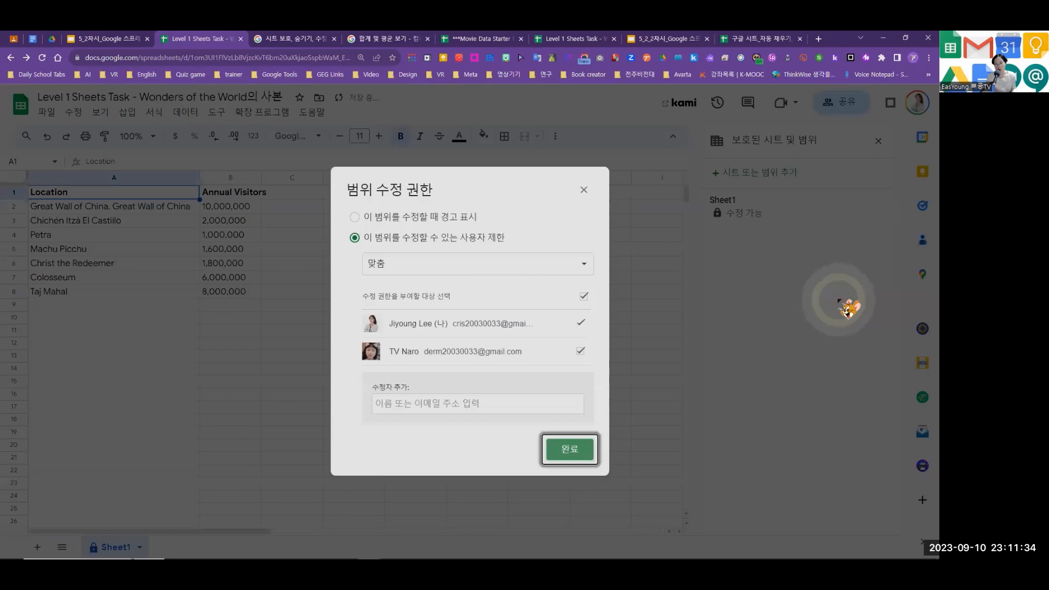
# Remove the colleague from Sheet1's permitted editors and restrict editing of the protected sheet to only me (나만)
pyautogui.click(580, 351)
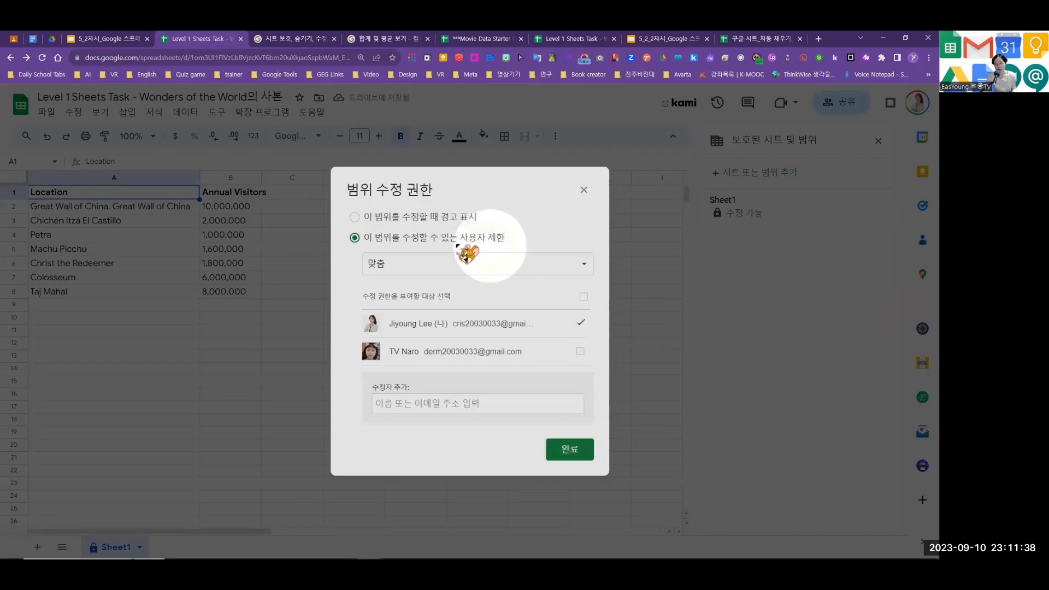
pyautogui.click(468, 270)
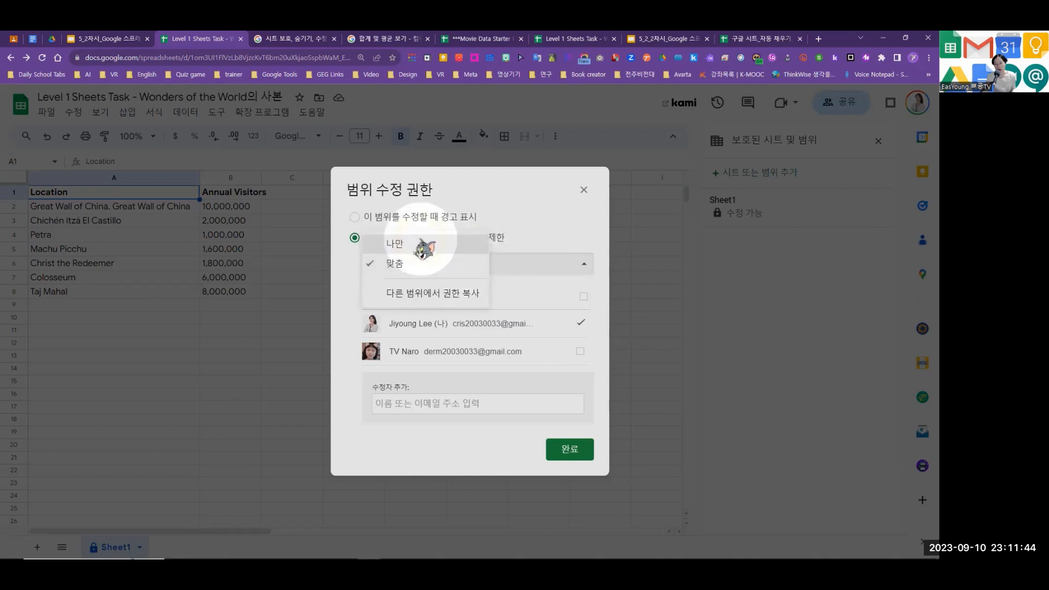
pyautogui.click(417, 243)
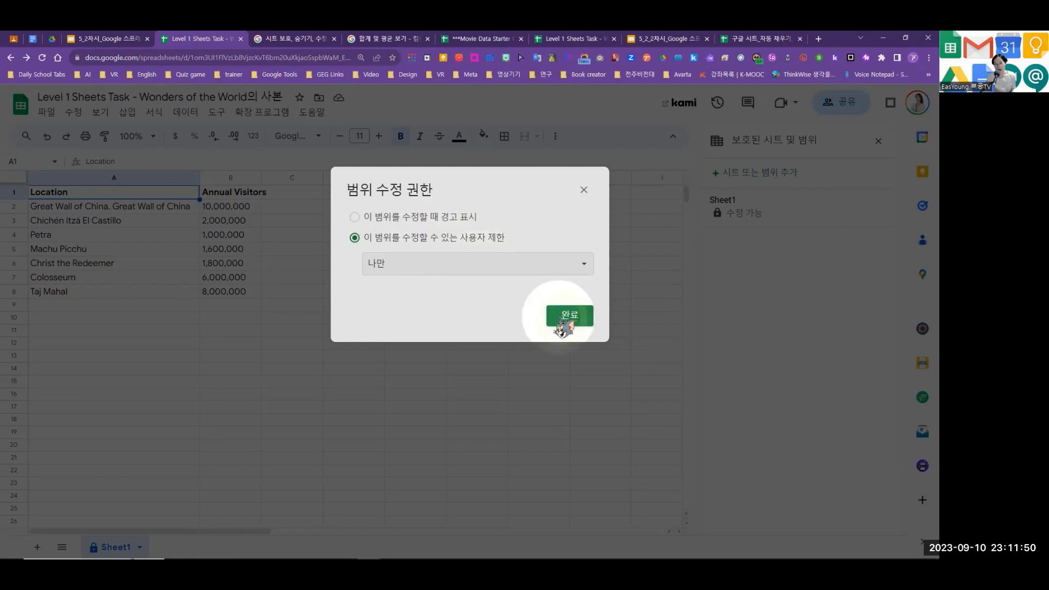
pyautogui.click(562, 319)
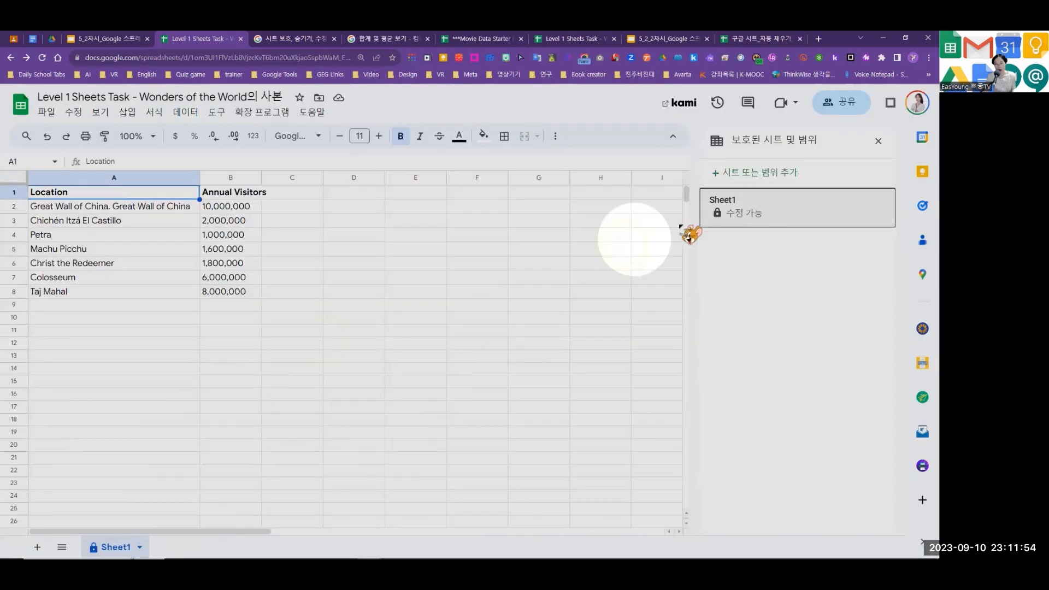
# Set the copy's general access to anyone with the link (링크가 있는 모든 사용자) as editor (편집자) and copy the sharing link
pyautogui.click(830, 110)
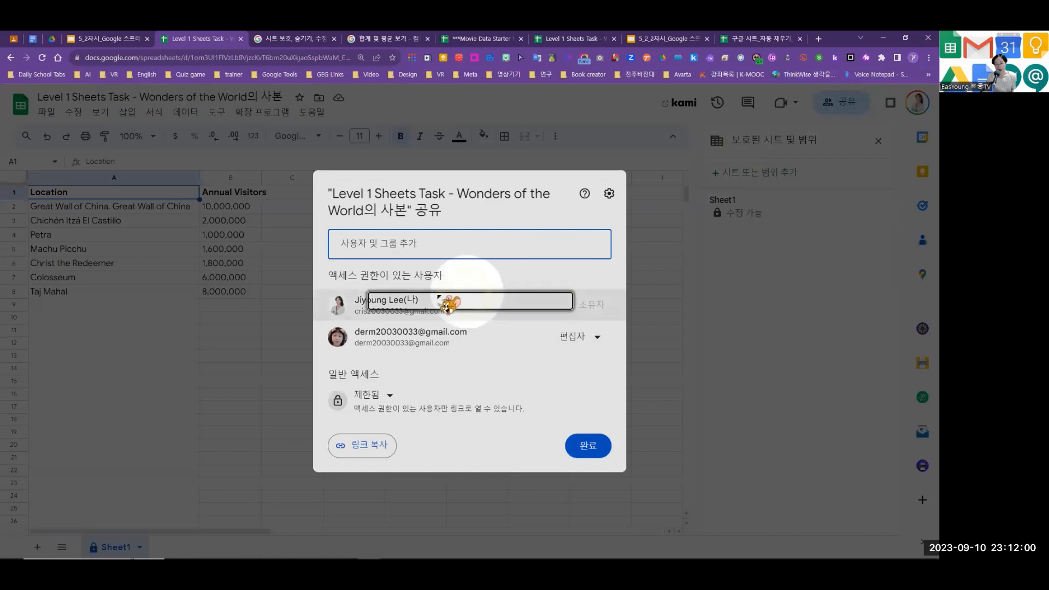
pyautogui.click(372, 394)
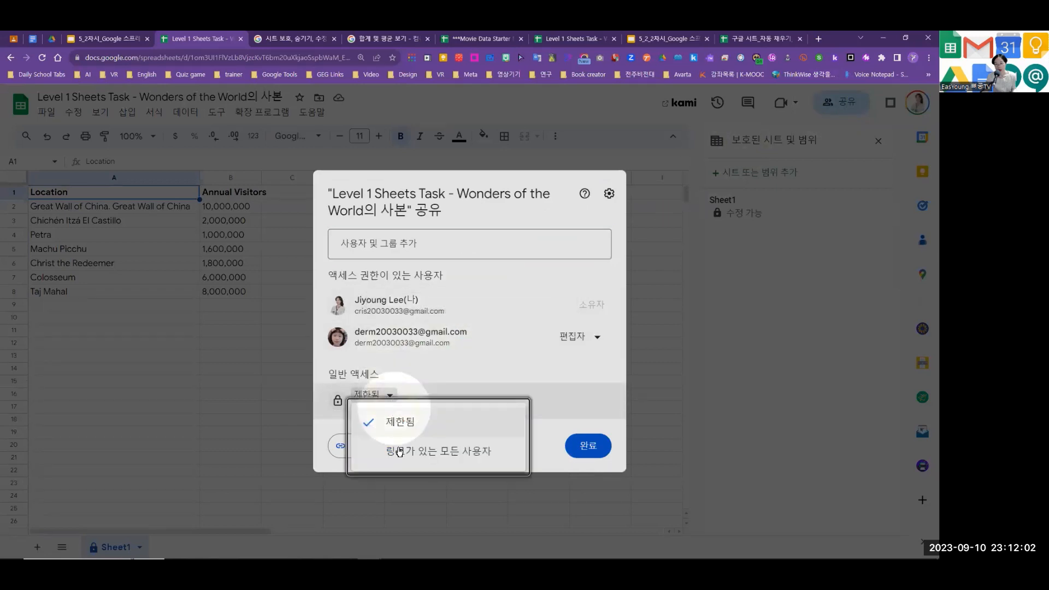
pyautogui.click(399, 451)
pyautogui.click(595, 401)
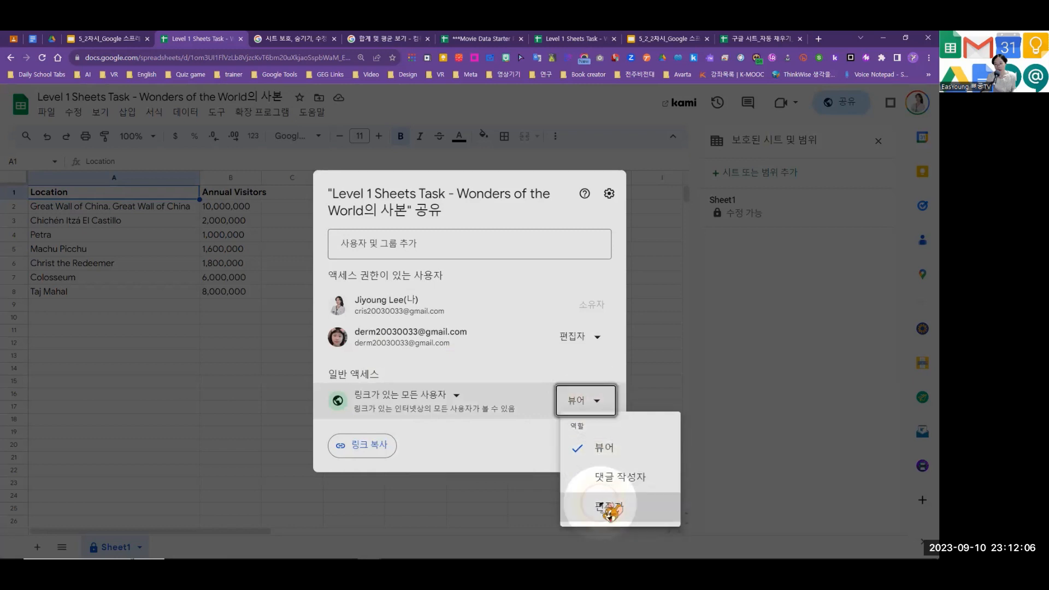
pyautogui.click(609, 508)
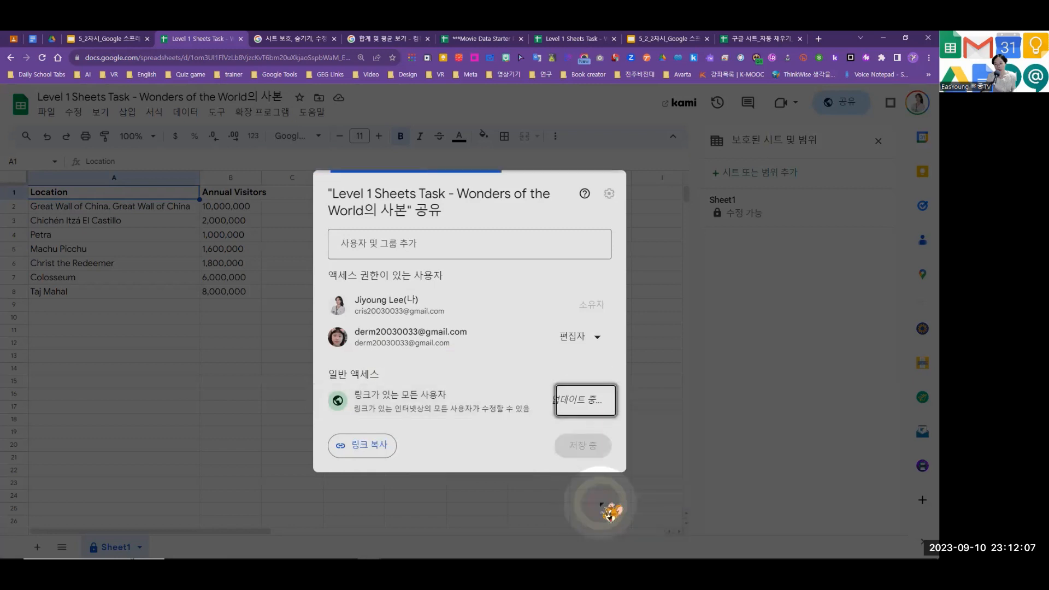
pyautogui.click(364, 448)
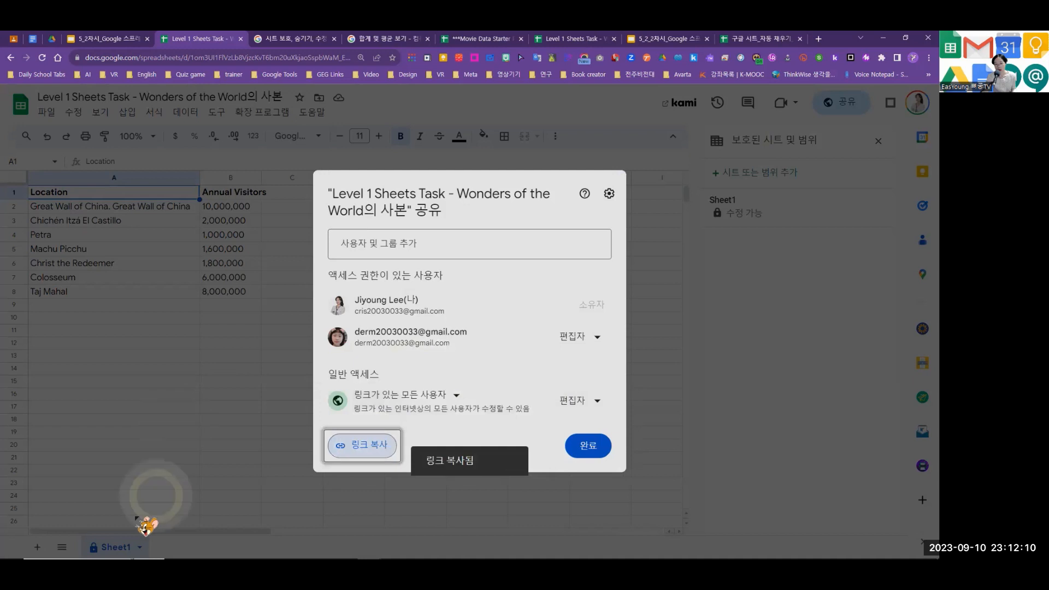
pyautogui.click(587, 447)
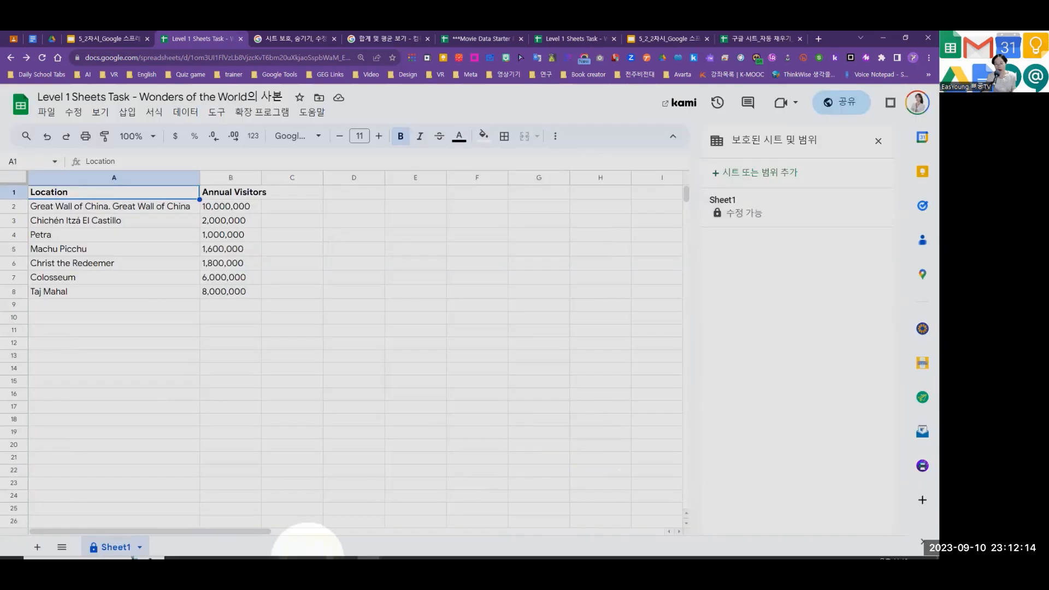
# Switch to the colleague's browser profile and open the most recently shared Wonders of the World copy from Google Sheets, confirming the signed-in account
pyautogui.moveTo(307, 555)
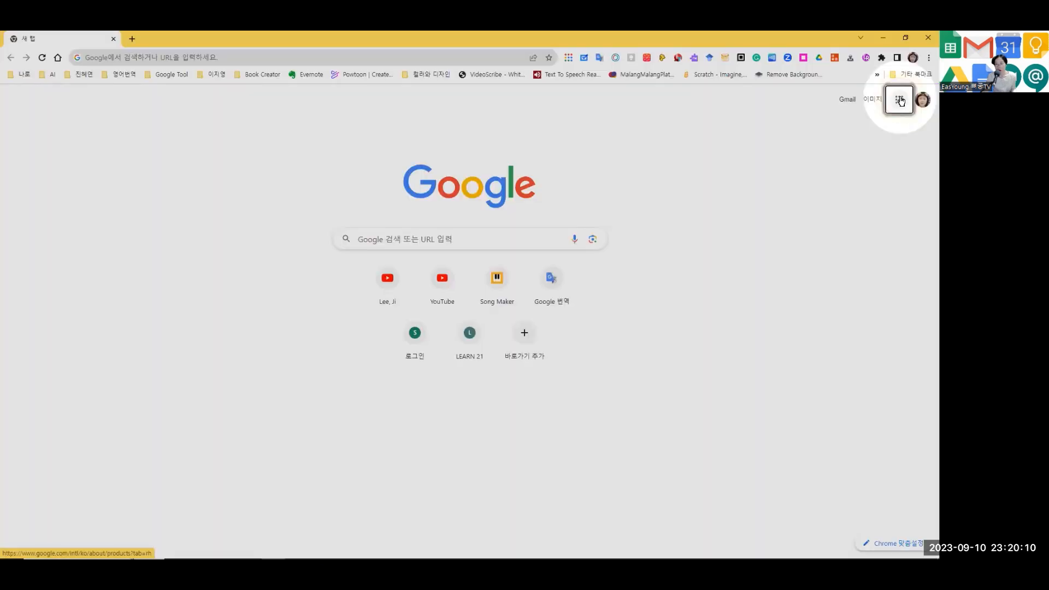
pyautogui.click(898, 99)
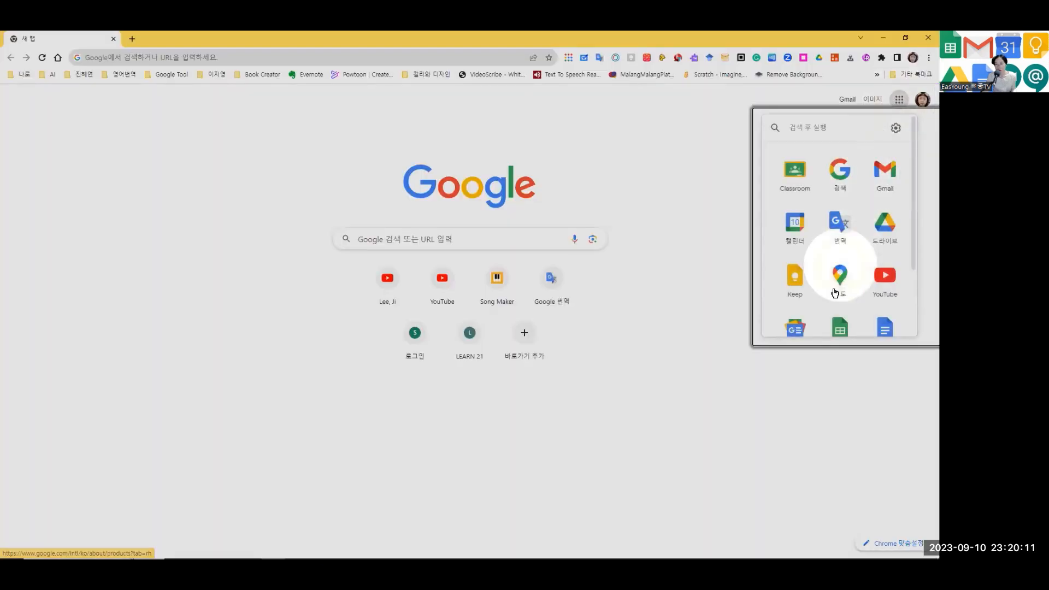
pyautogui.click(839, 328)
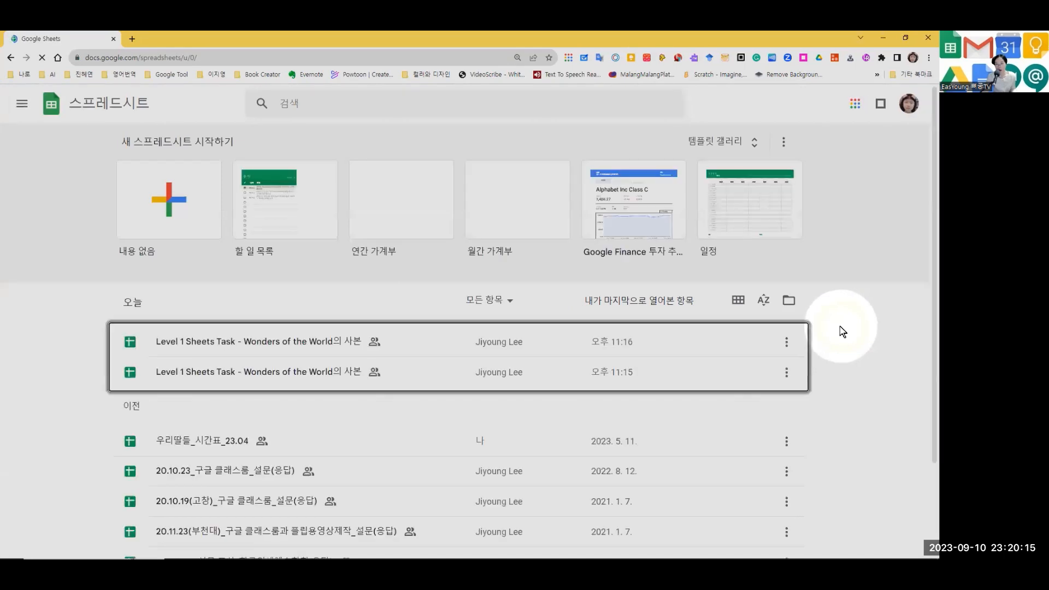
pyautogui.click(253, 350)
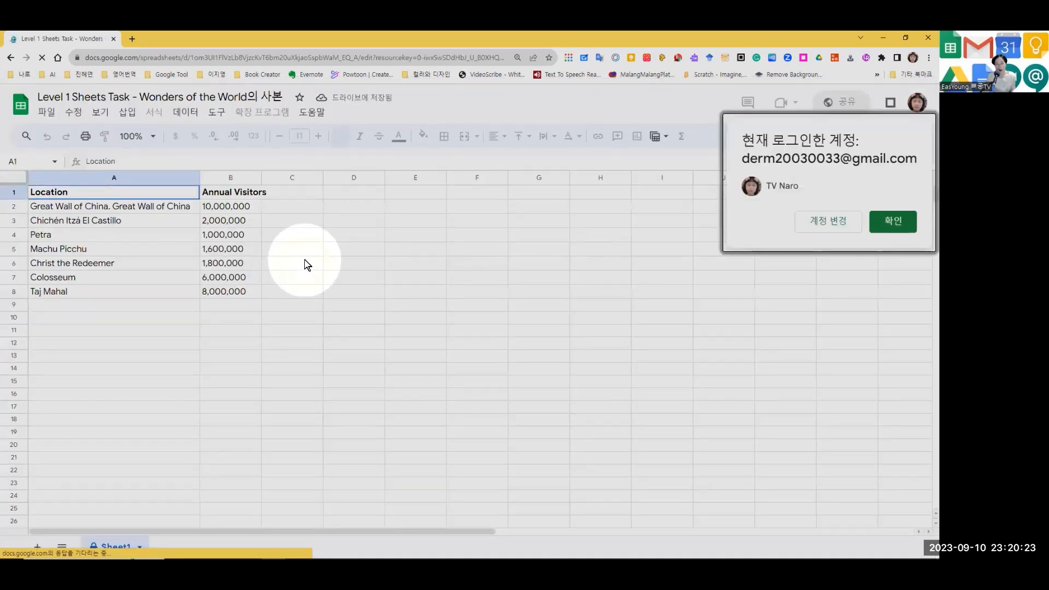
pyautogui.click(897, 224)
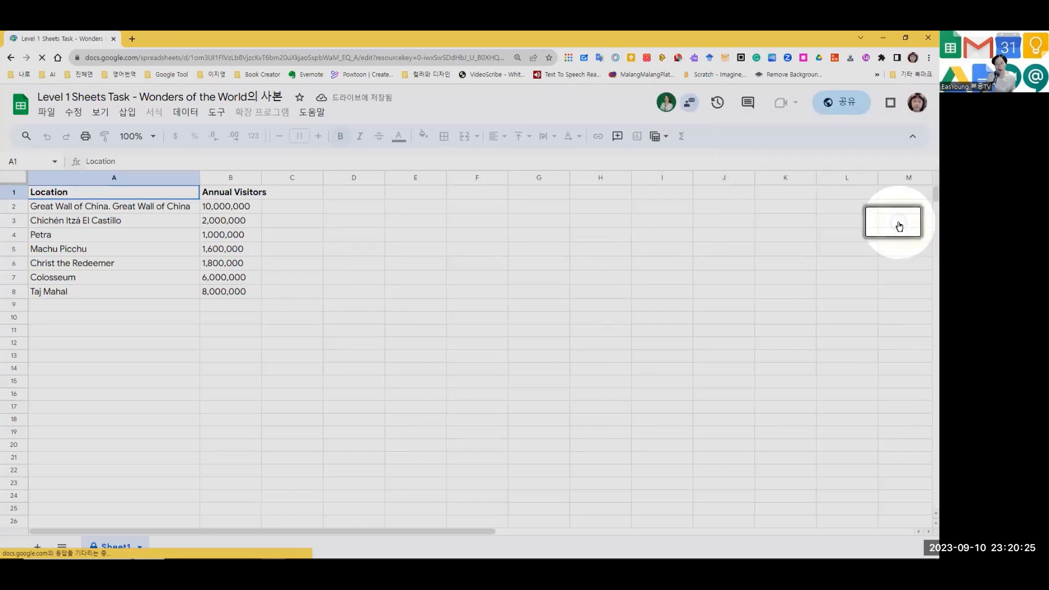
# Test the protection from the colleague's account by sorting the sheet by column A in ascending order, and close the temporary filter
pyautogui.click(667, 102)
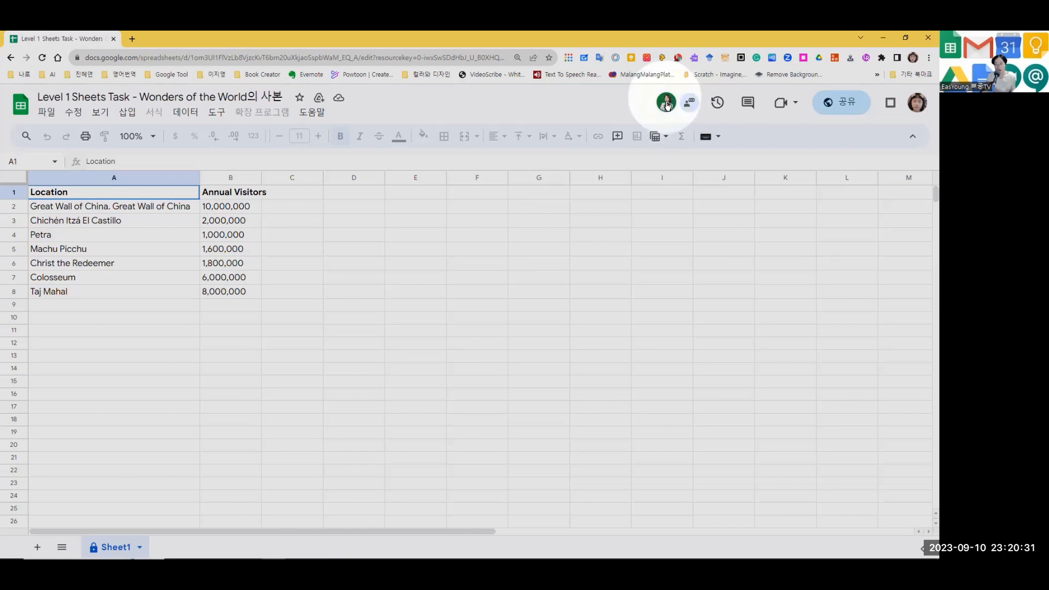
pyautogui.moveTo(662, 102)
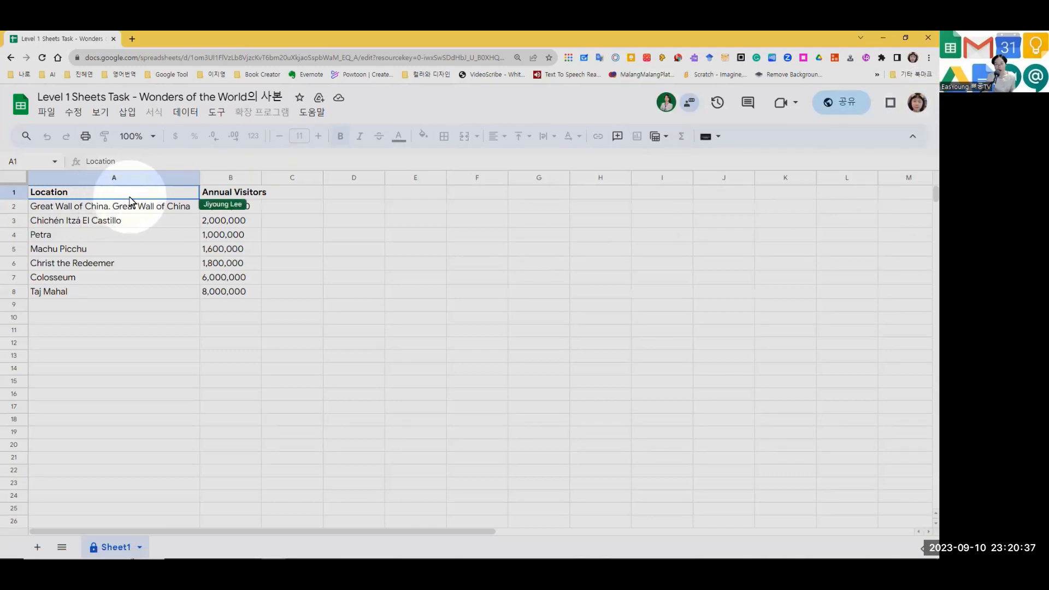
pyautogui.click(146, 184)
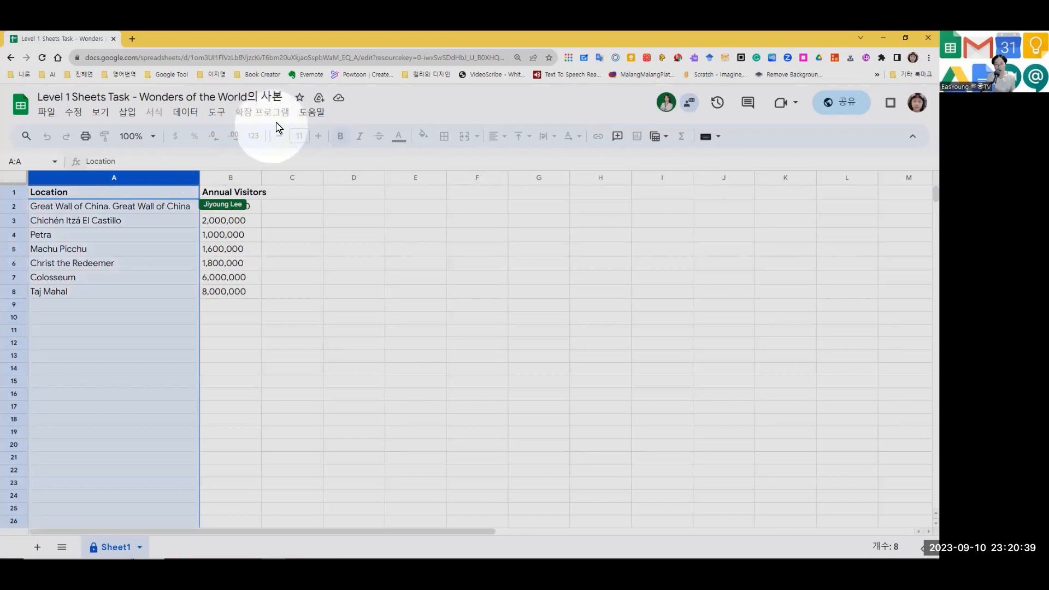
pyautogui.click(185, 112)
pyautogui.moveTo(219, 133)
pyautogui.click(402, 141)
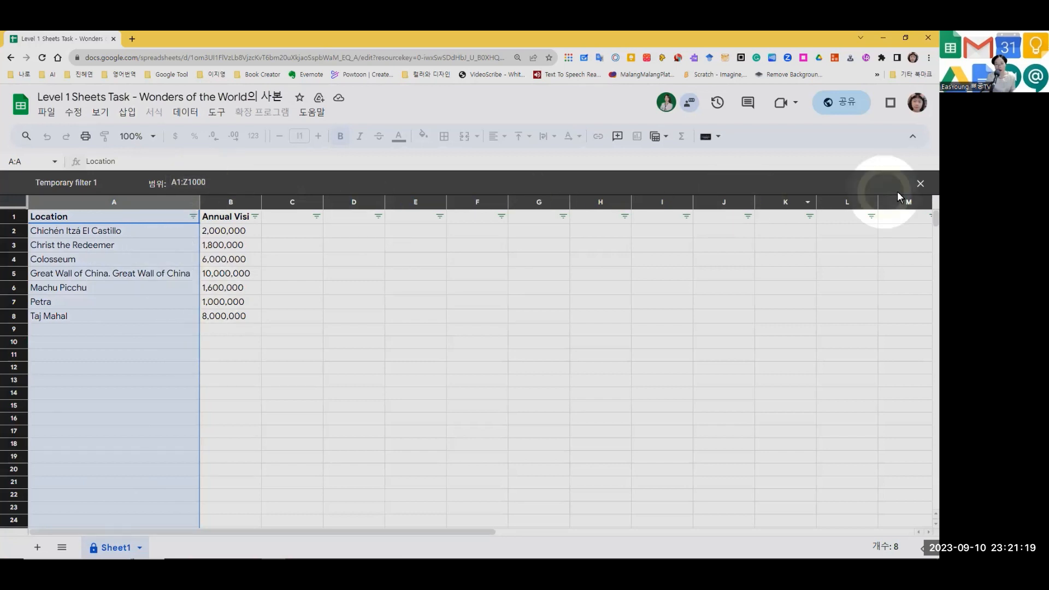
pyautogui.click(920, 186)
# Check which editing options the protected Location and Annual Visitors cells in rows 2 to 5 offer the colleague
pyautogui.click(100, 212)
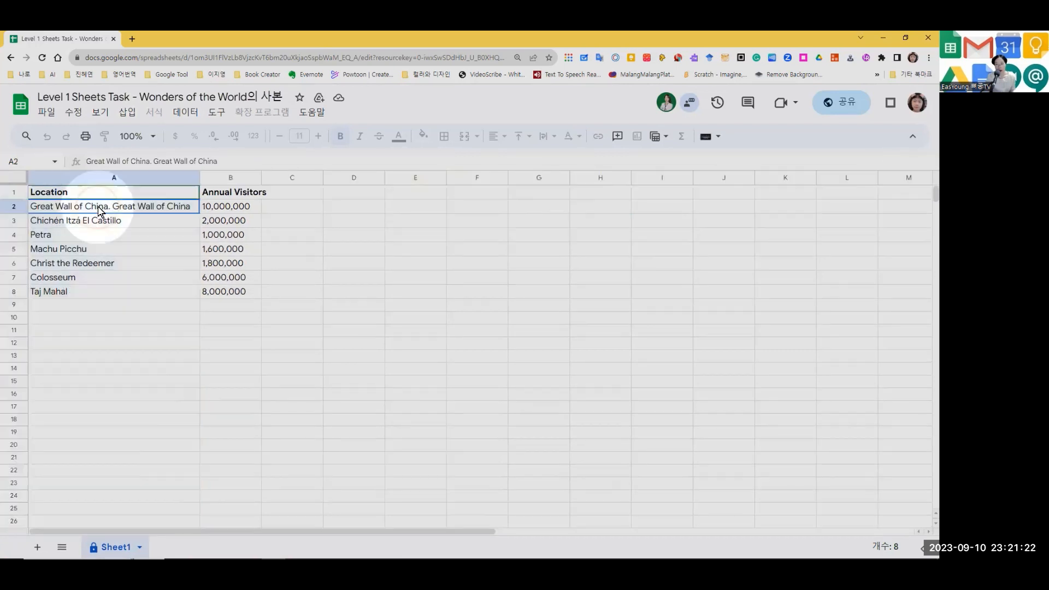
pyautogui.moveTo(98, 206); pyautogui.dragTo(100, 224)
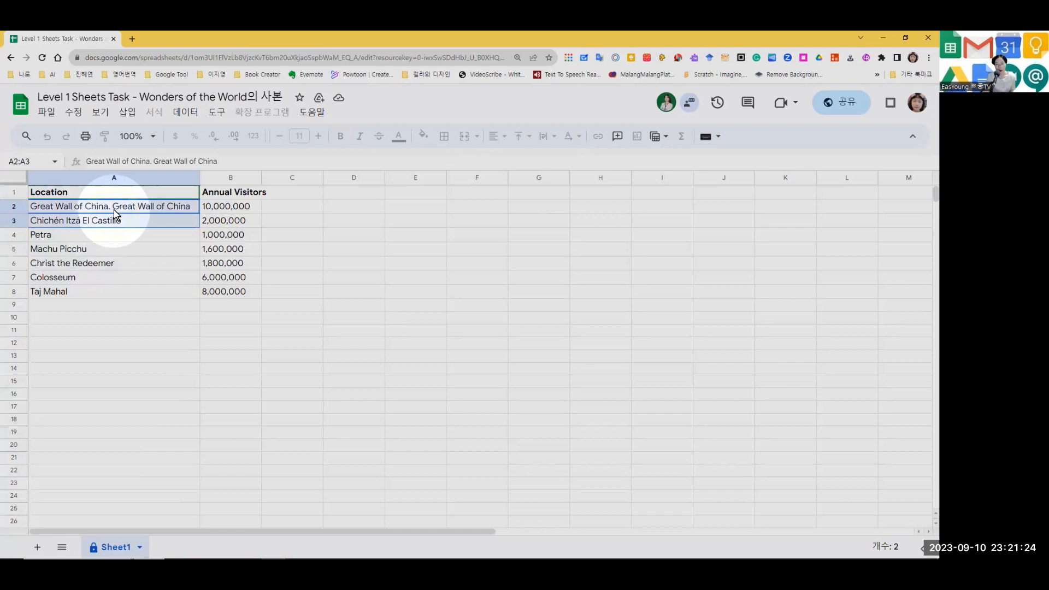
pyautogui.click(113, 211)
pyautogui.click(238, 211)
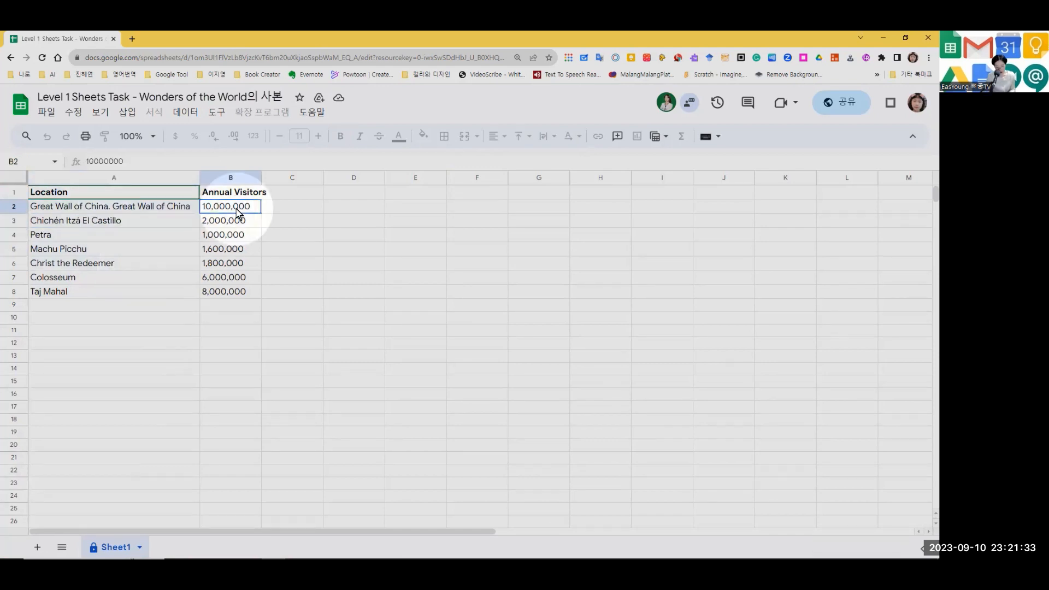
pyautogui.click(237, 224)
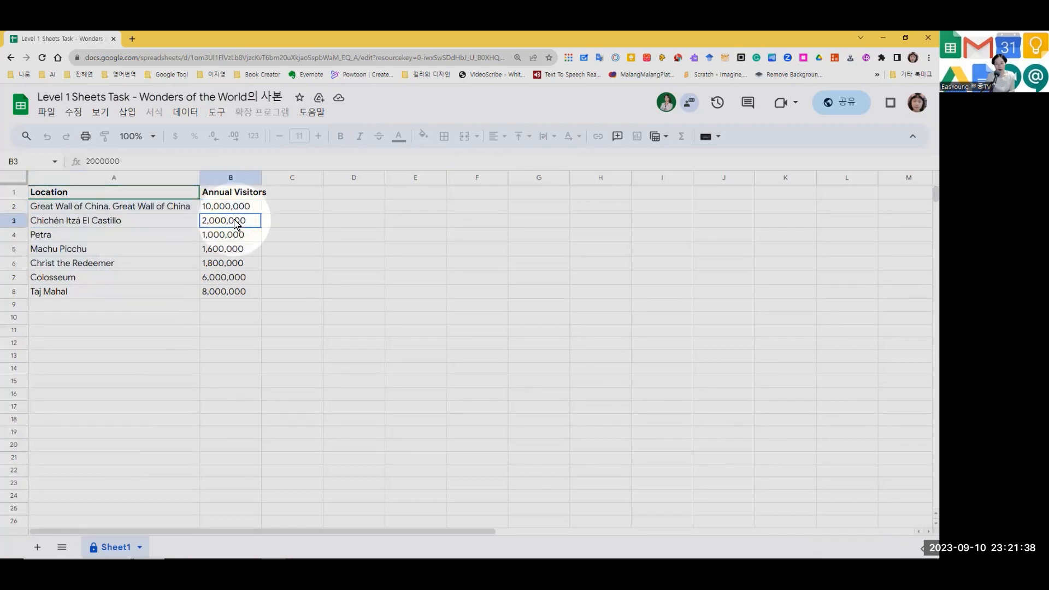
pyautogui.rightClick(236, 223)
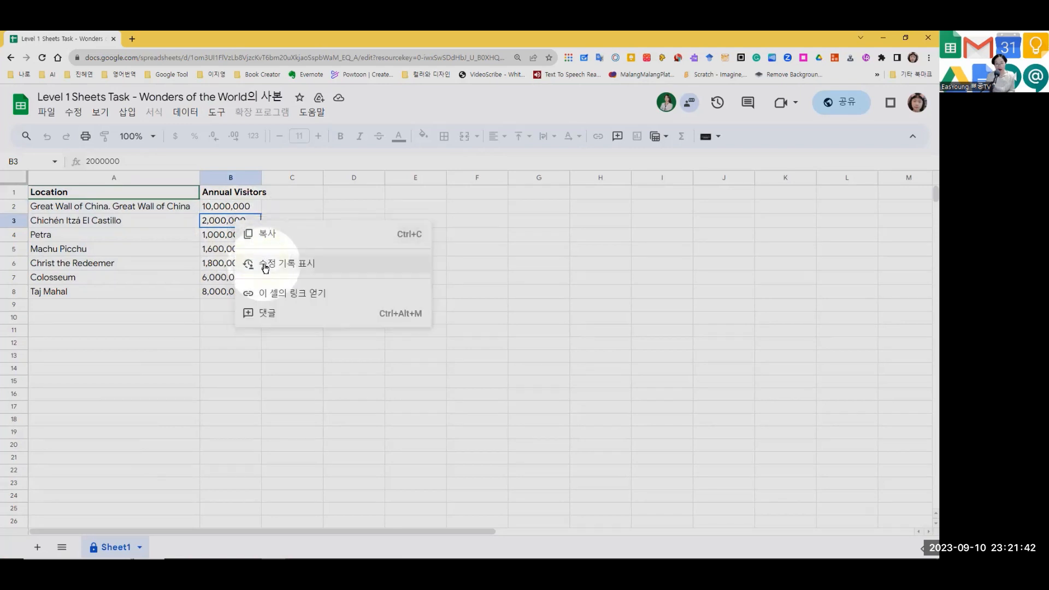
pyautogui.click(155, 220)
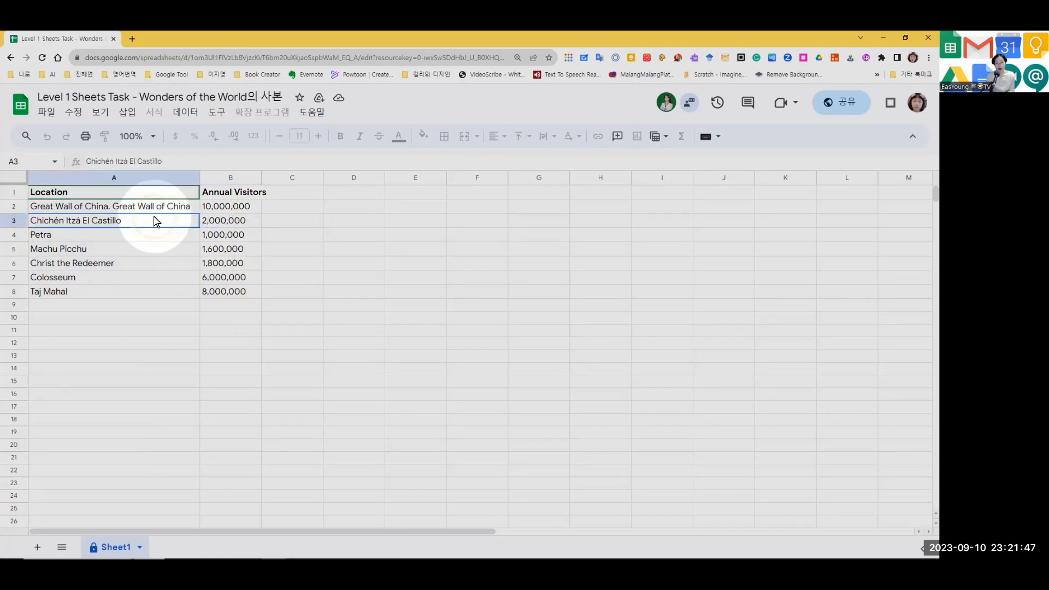
pyautogui.click(156, 239)
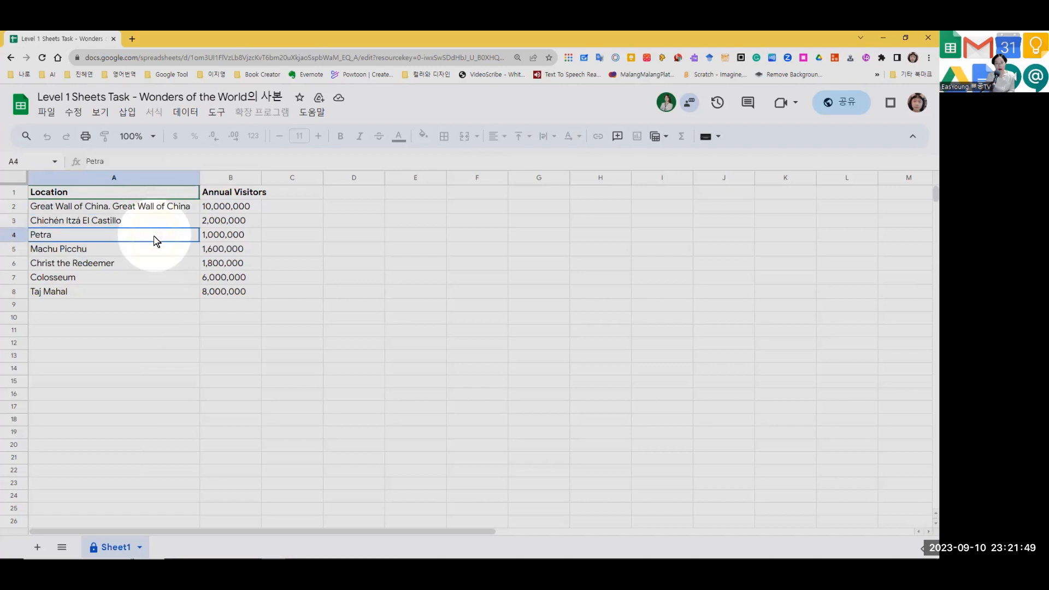
pyautogui.click(153, 250)
pyautogui.click(245, 248)
pyautogui.rightClick(245, 248)
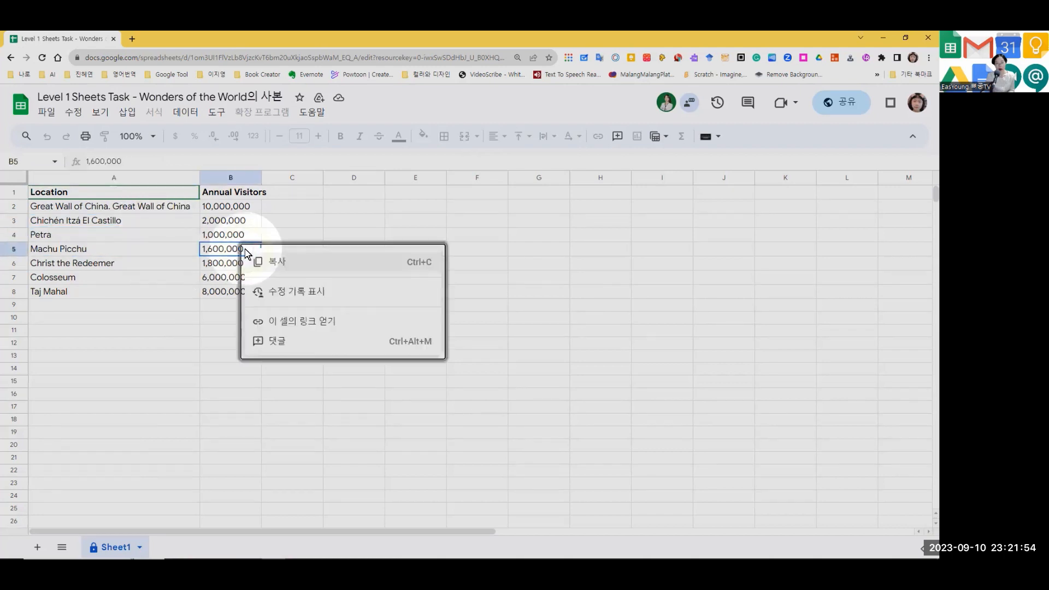
pyautogui.click(512, 329)
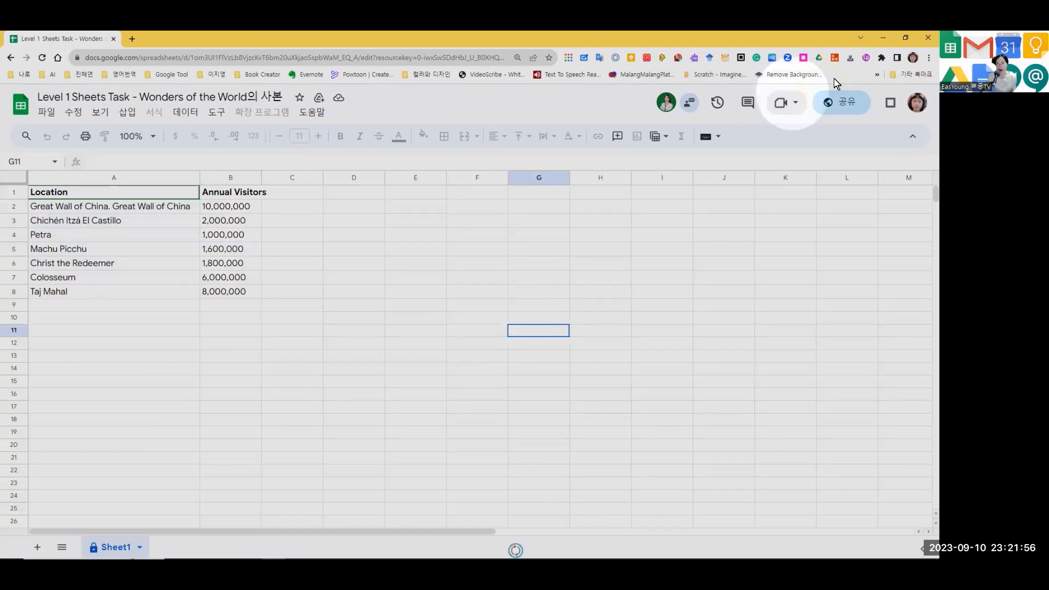
# Close the colleague's browser window and return to the practice slides, reviewing the explanation of filters and filter views (필터 보기)
pyautogui.click(930, 39)
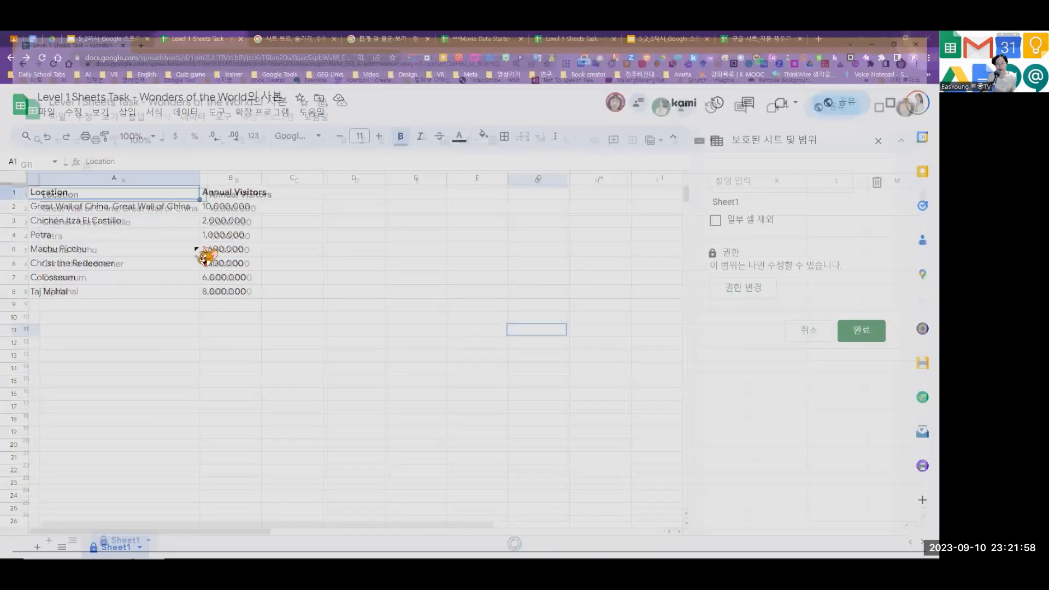
pyautogui.click(112, 38)
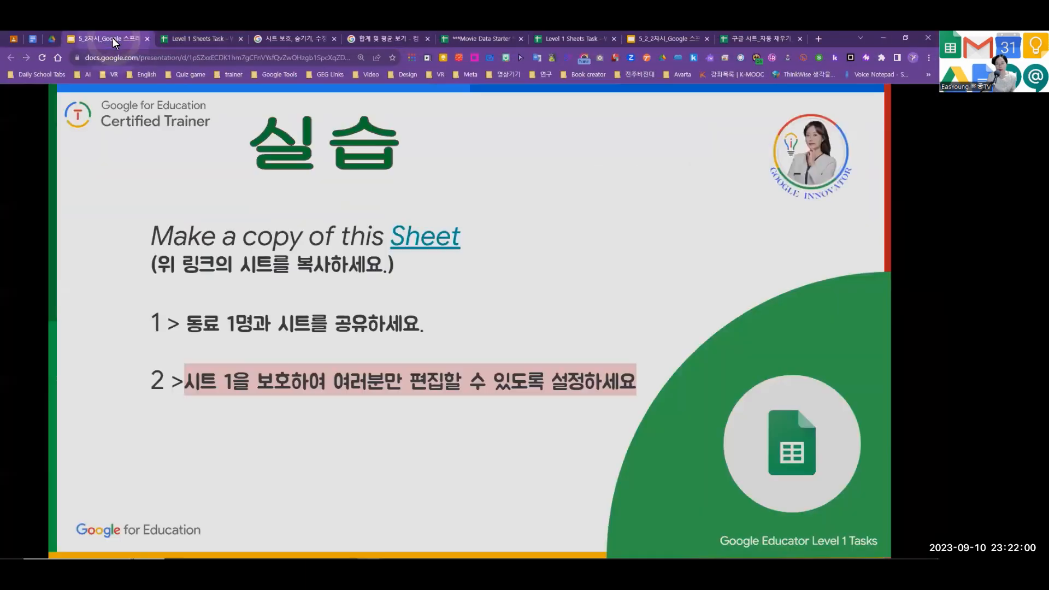
pyautogui.click(397, 382)
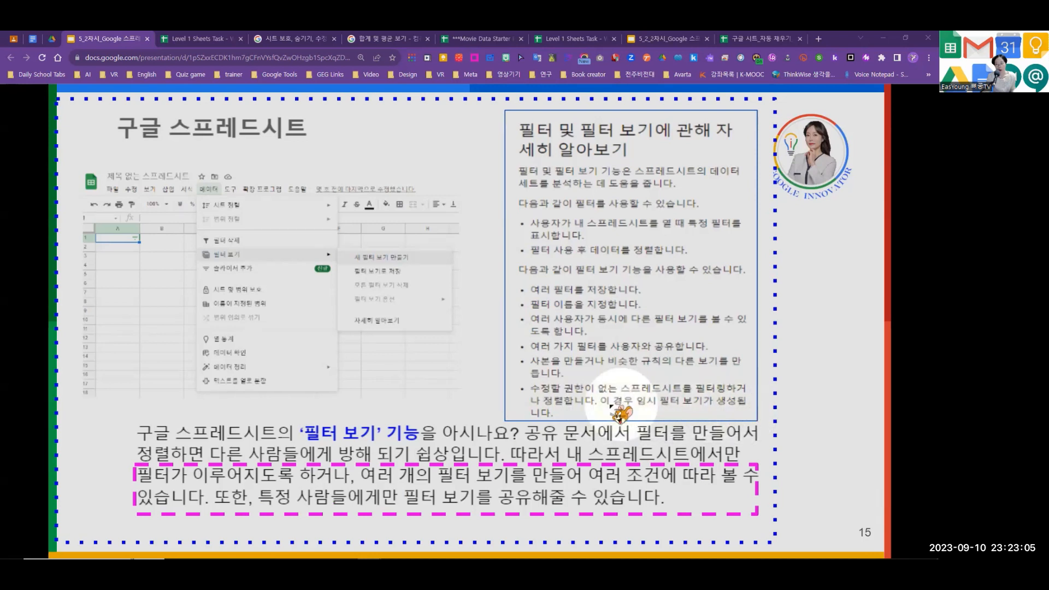
pyautogui.moveTo(469, 556)
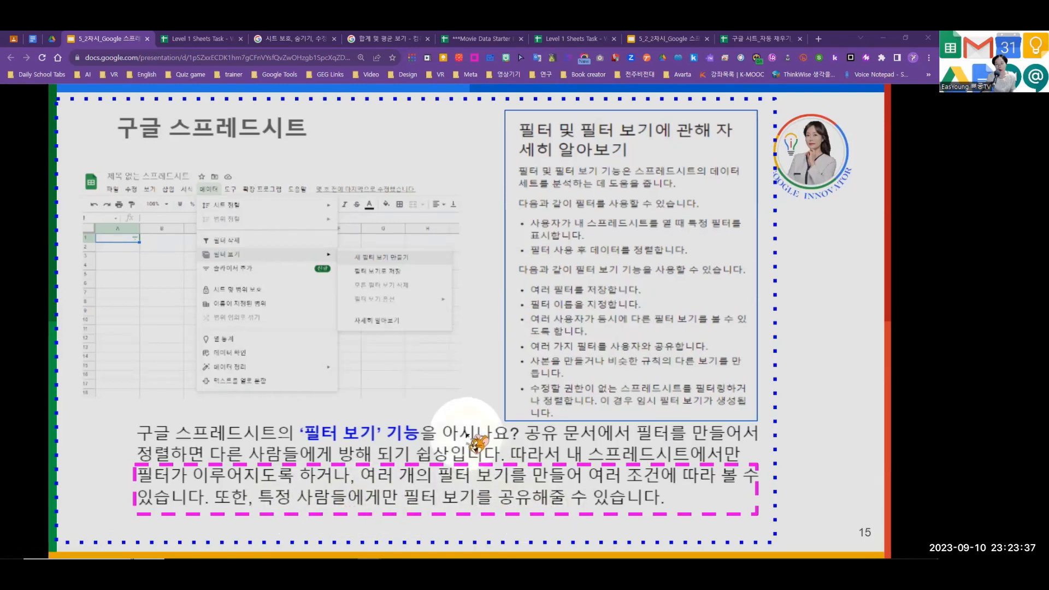
pyautogui.press('Right')
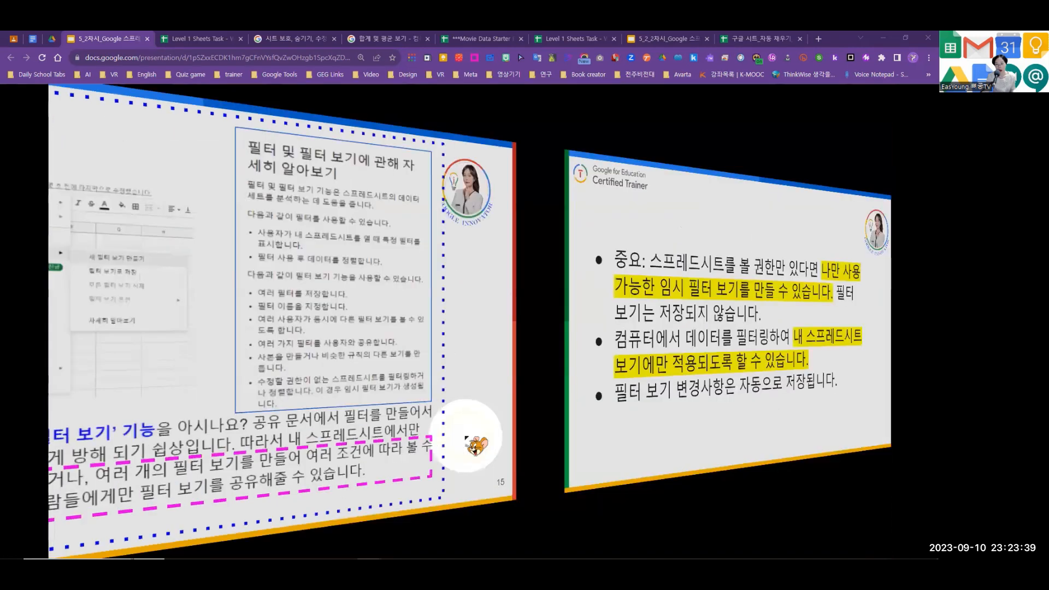
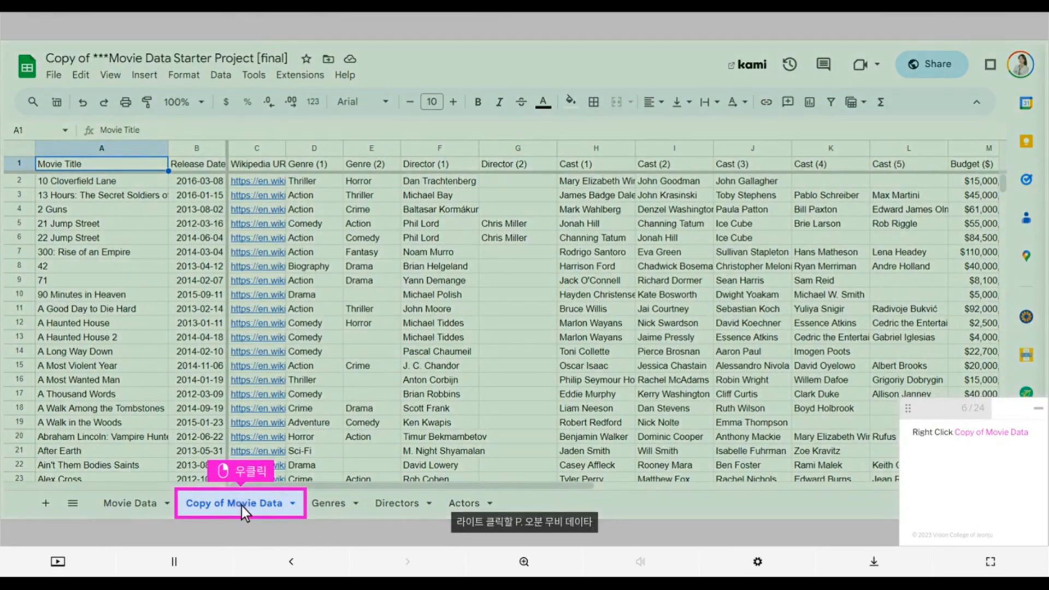
# Follow the filter demonstration from the Copy of Movie Data sheet's options through filtering Genre (1) by the value Action
pyautogui.rightClick(242, 506)
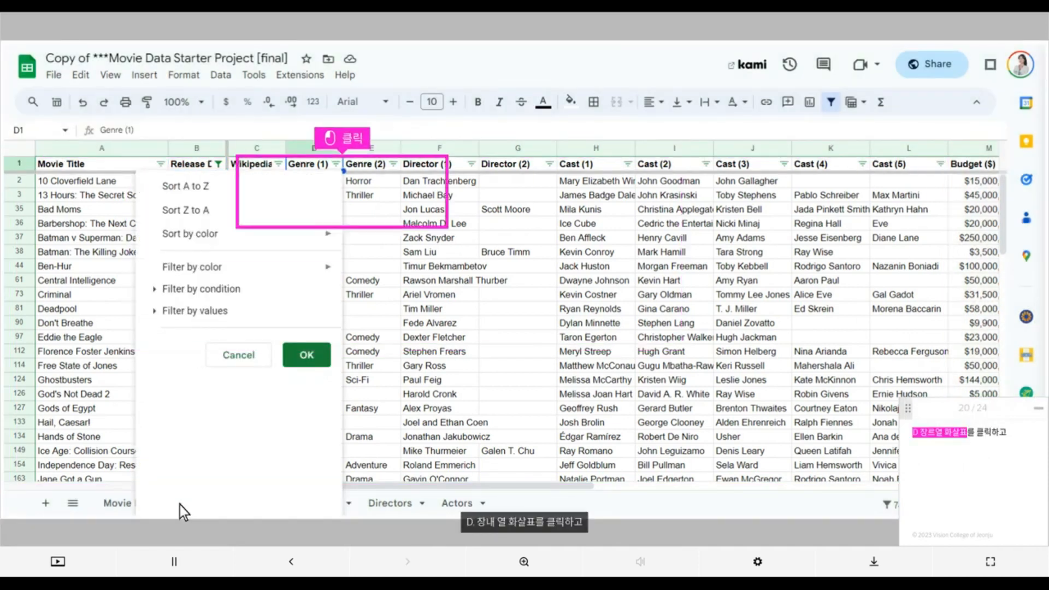
pyautogui.click(315, 168)
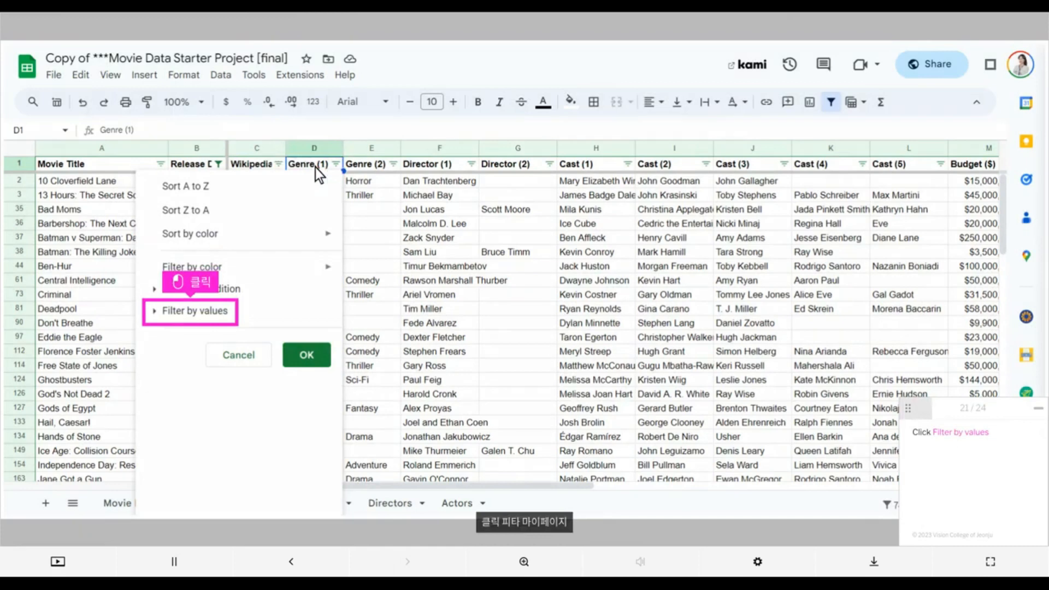
pyautogui.click(191, 315)
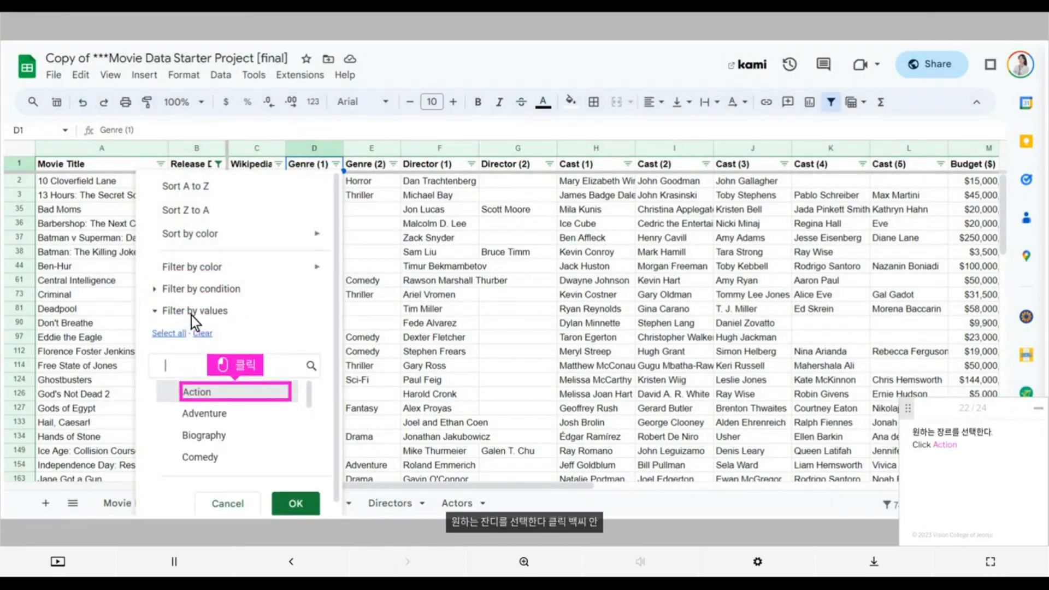
pyautogui.click(236, 394)
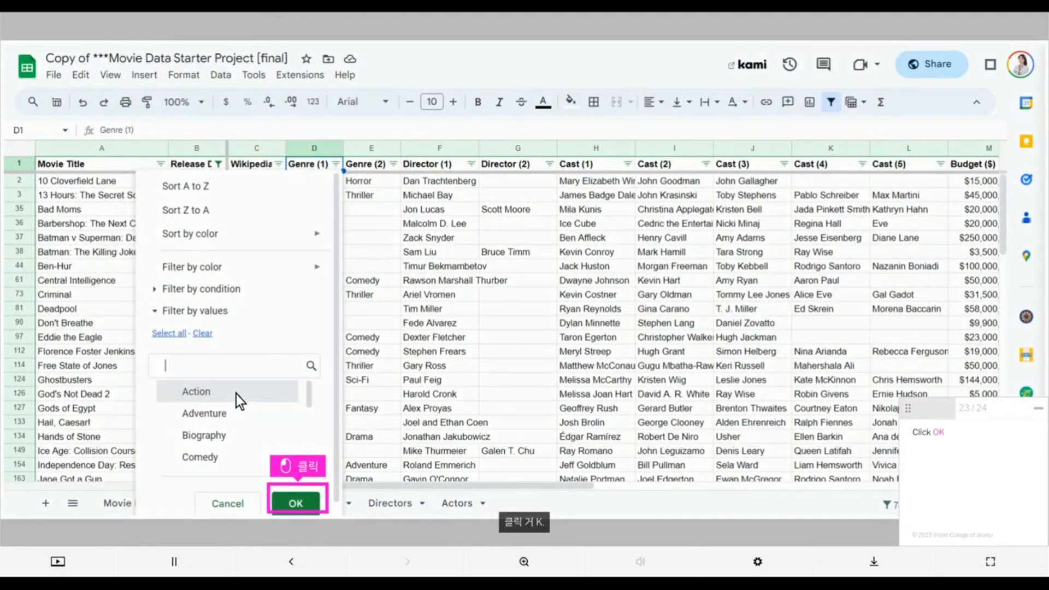
pyautogui.click(299, 500)
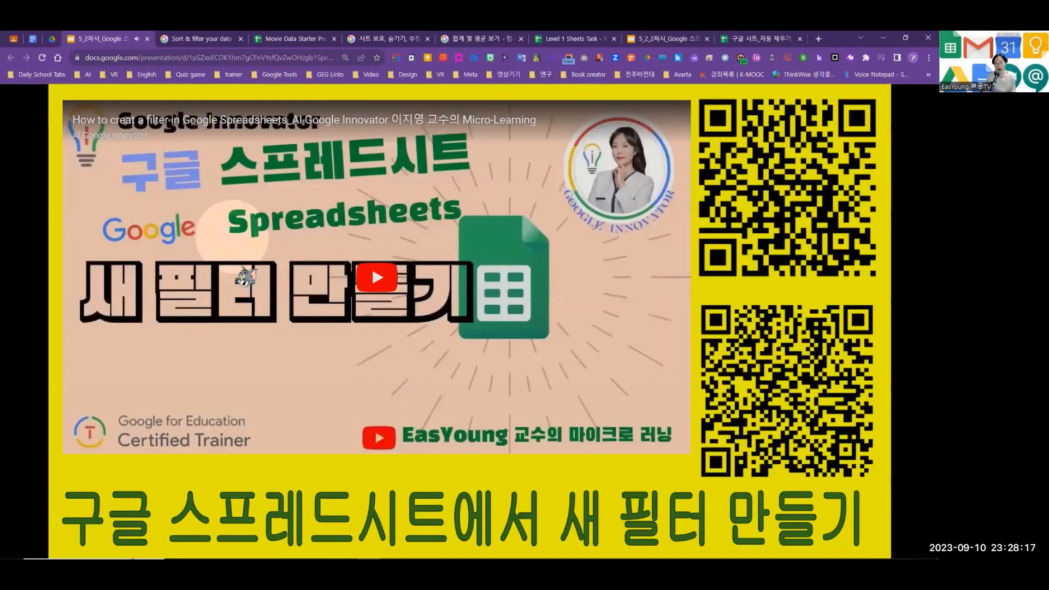
# Review the new-filter slides covering sheet duplication, the data options and filtering the Release Date column by values
pyautogui.click(306, 480)
pyautogui.click(418, 501)
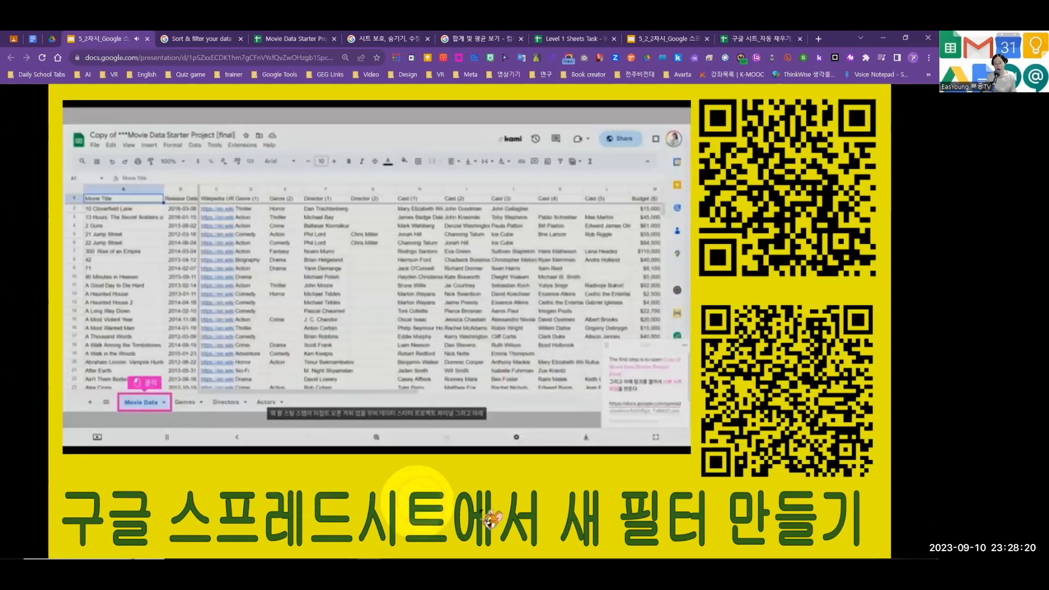
pyautogui.click(479, 510)
pyautogui.click(480, 509)
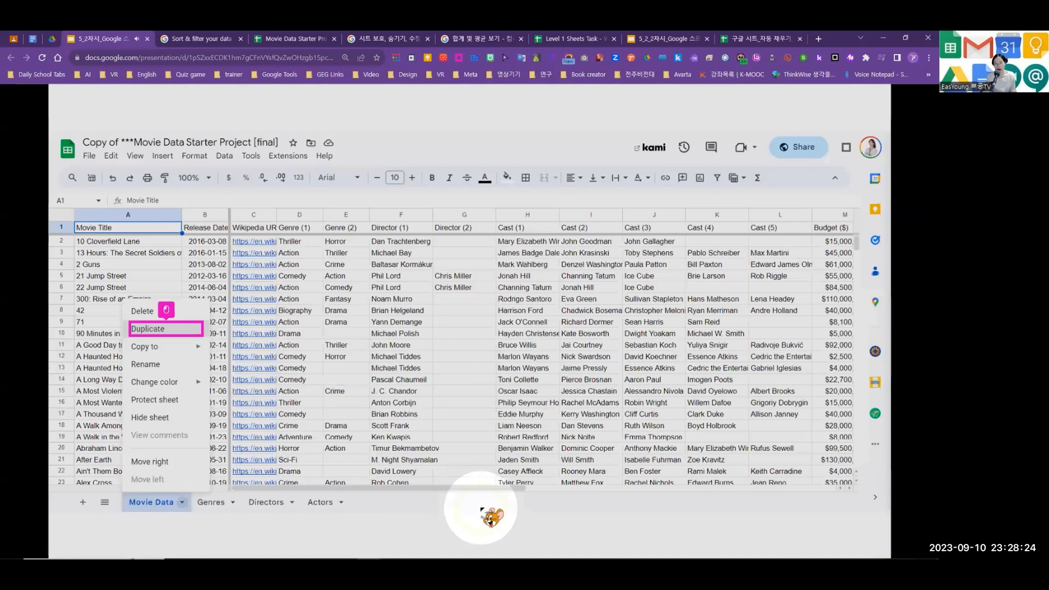
pyautogui.click(481, 509)
pyautogui.click(481, 509)
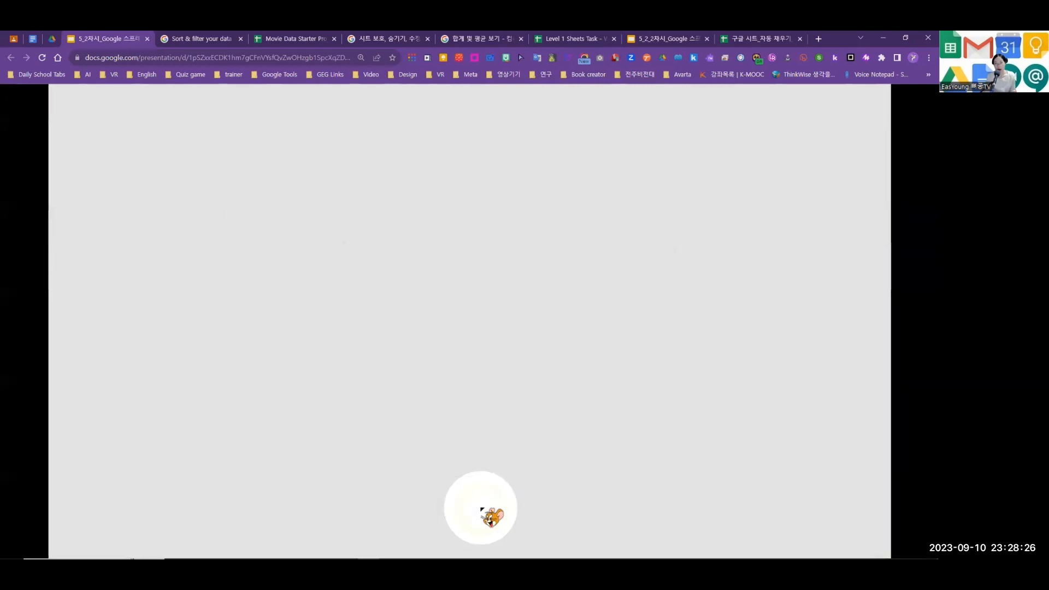
pyautogui.click(481, 509)
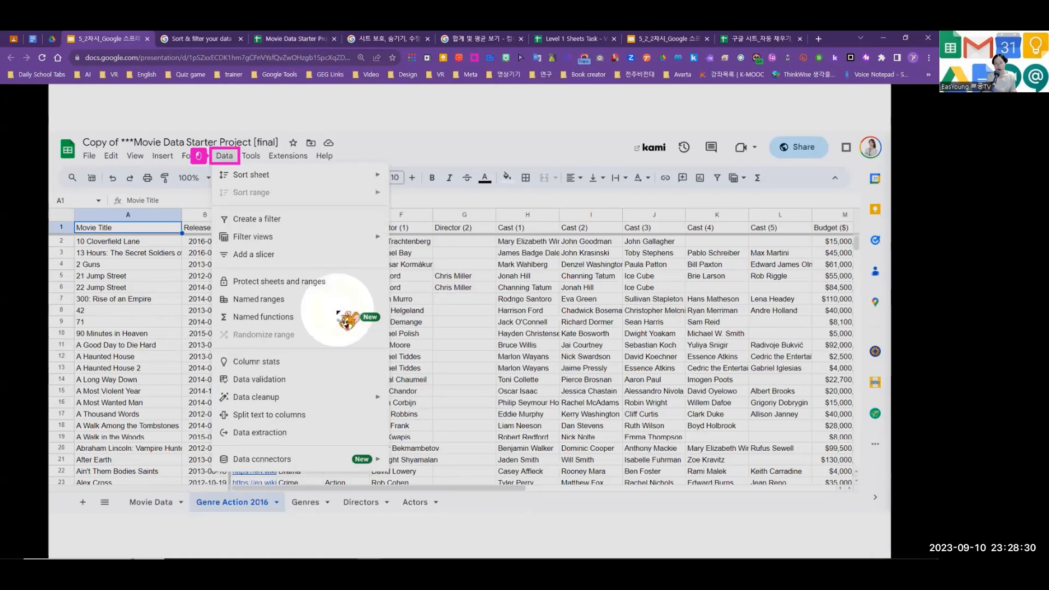
pyautogui.click(337, 313)
pyautogui.click(337, 313)
pyautogui.click(337, 312)
pyautogui.click(337, 313)
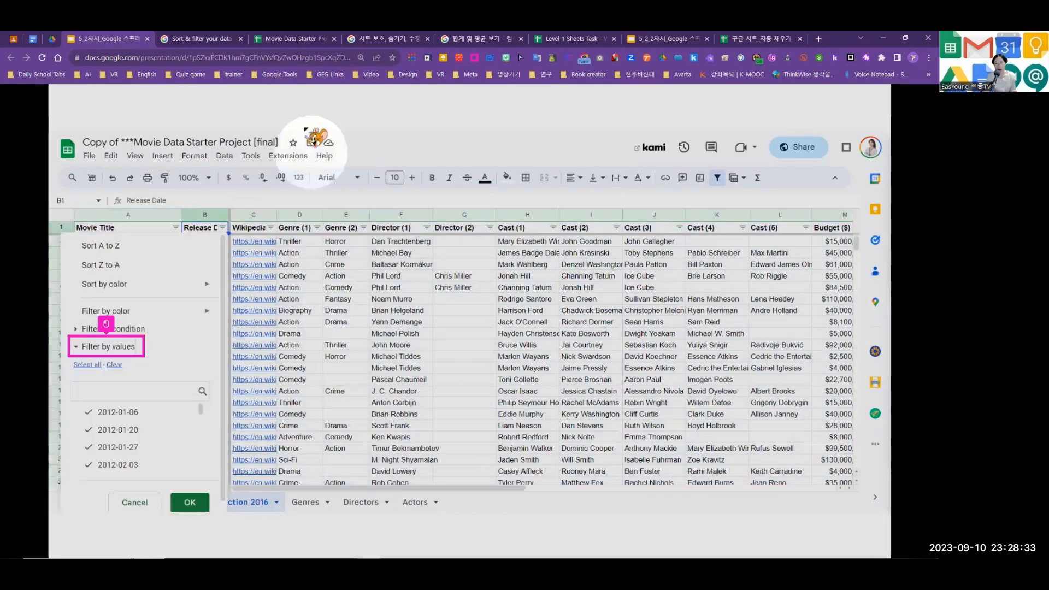
# Switch to the copied Movie Data Starter Project spreadsheet and duplicate its Movie Data sheet
pyautogui.click(289, 34)
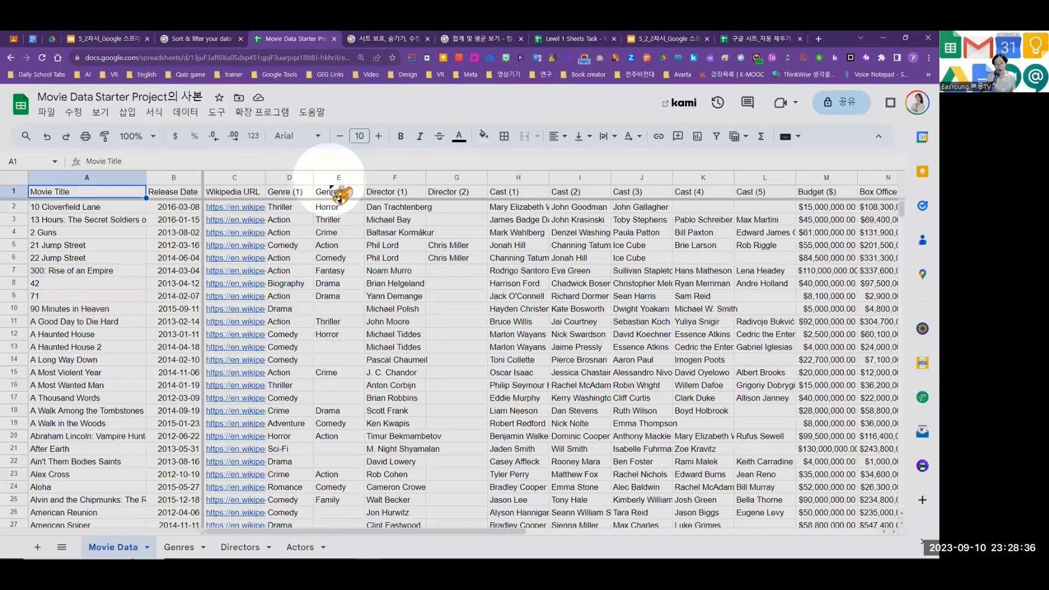
pyautogui.hotkey('ctrl', 'a')
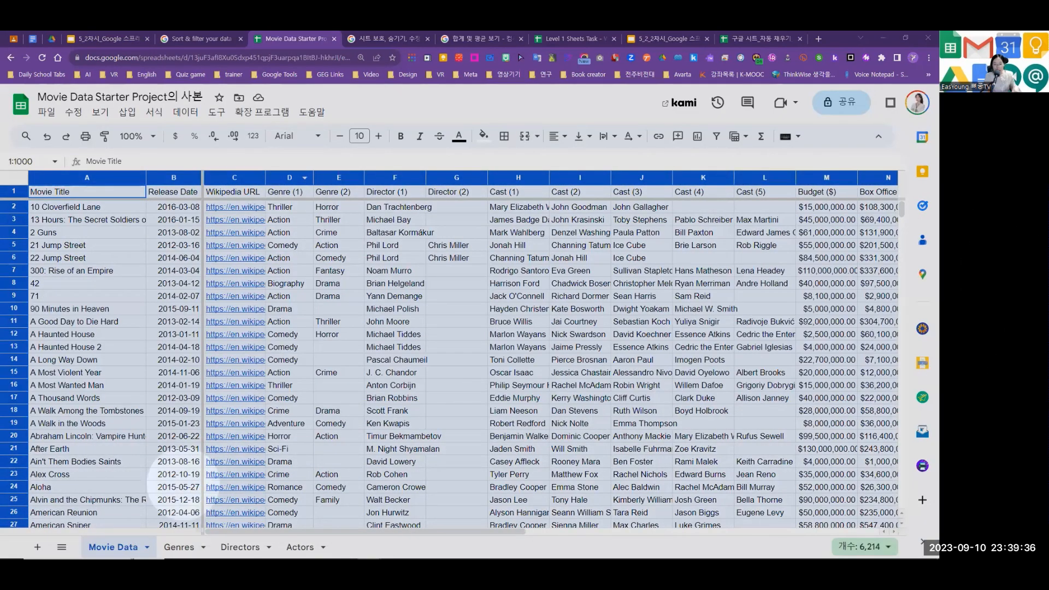
pyautogui.click(147, 548)
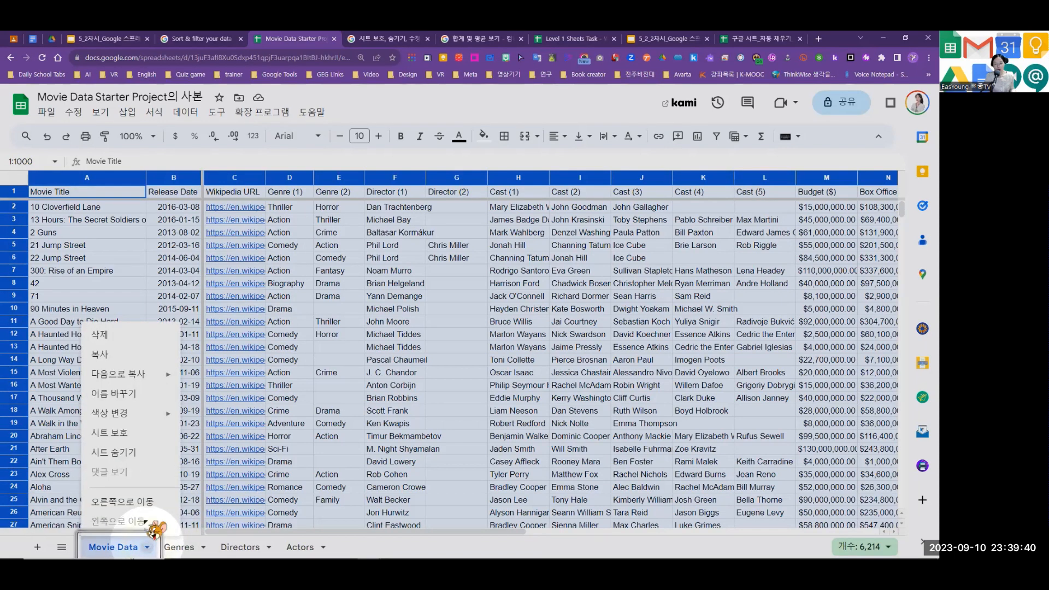
pyautogui.click(124, 357)
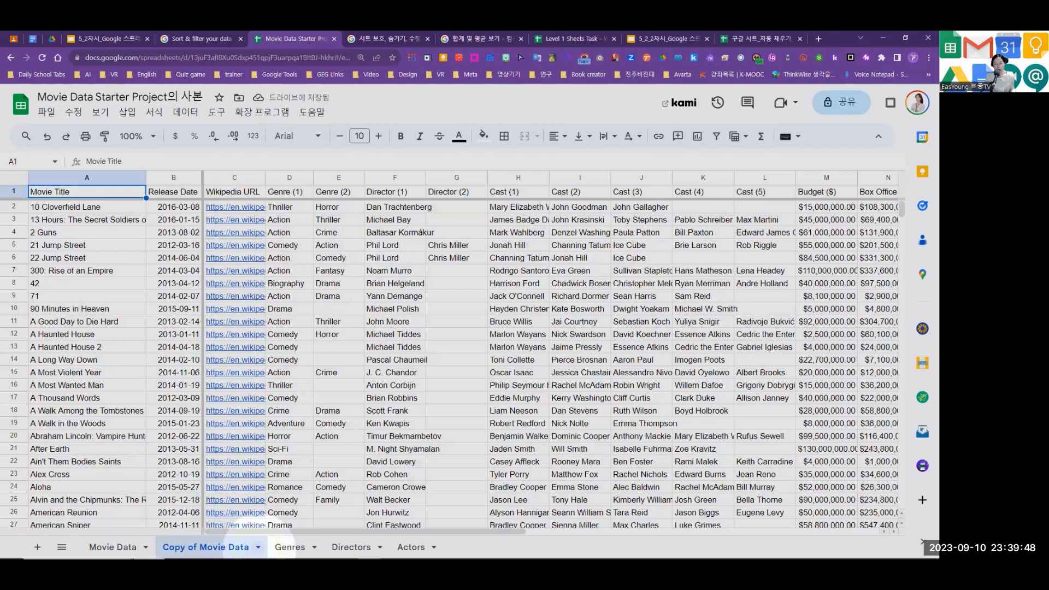
# Rename the Copy of Movie Data sheet as 2016 Action
pyautogui.click(257, 547)
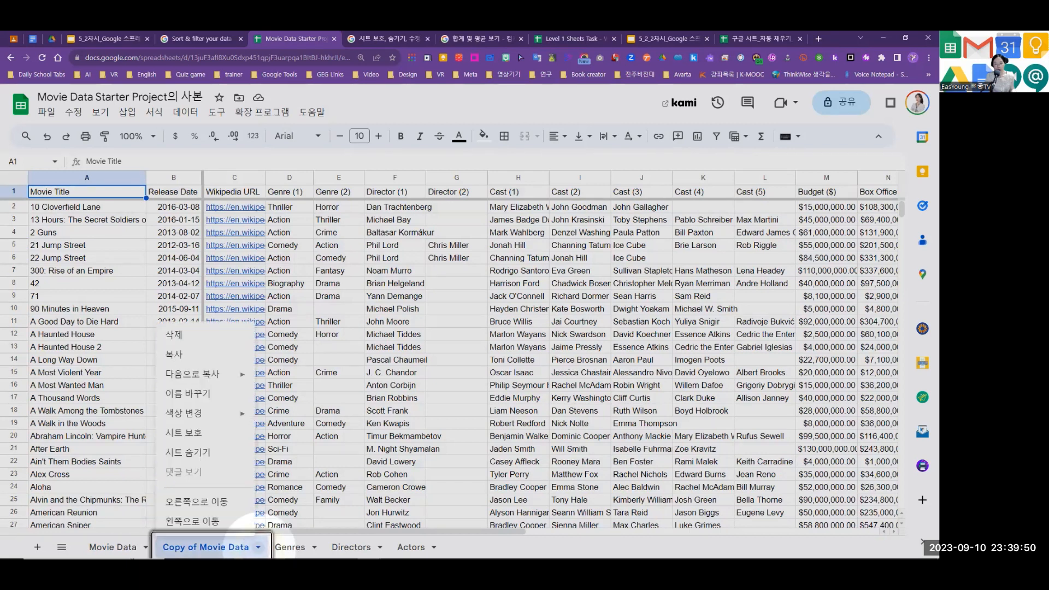
pyautogui.click(210, 398)
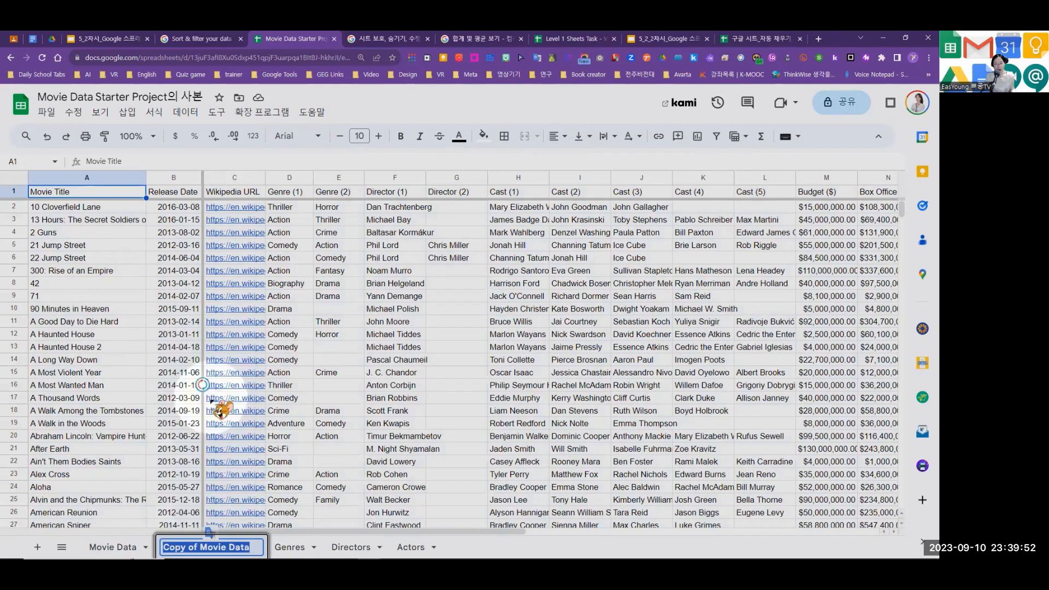
pyautogui.write('2016v')
pyautogui.press('BackSpace')
pyautogui.write('ㅁ')
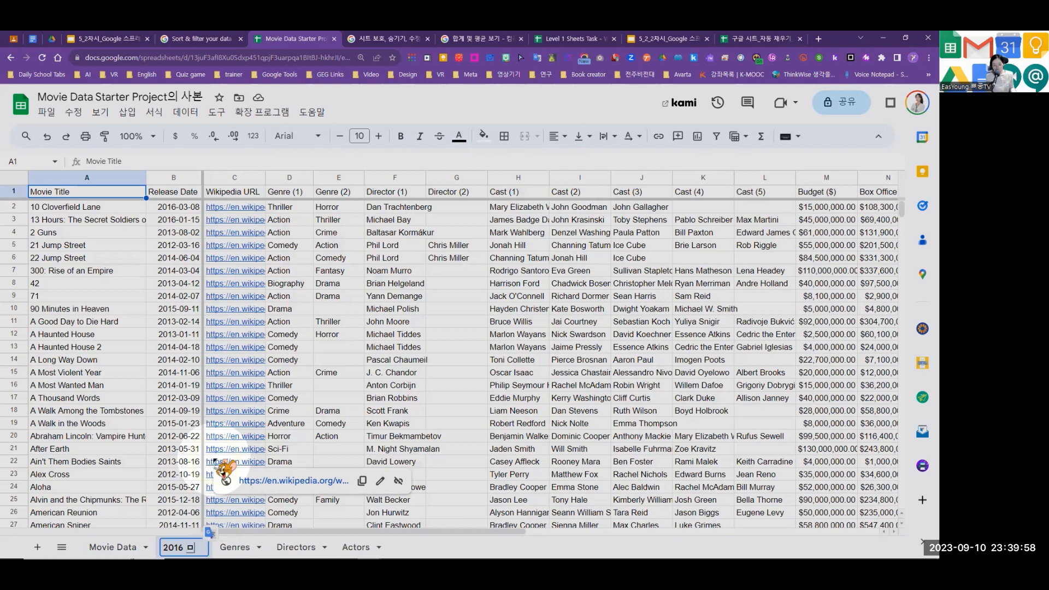
pyautogui.press('BackSpace')
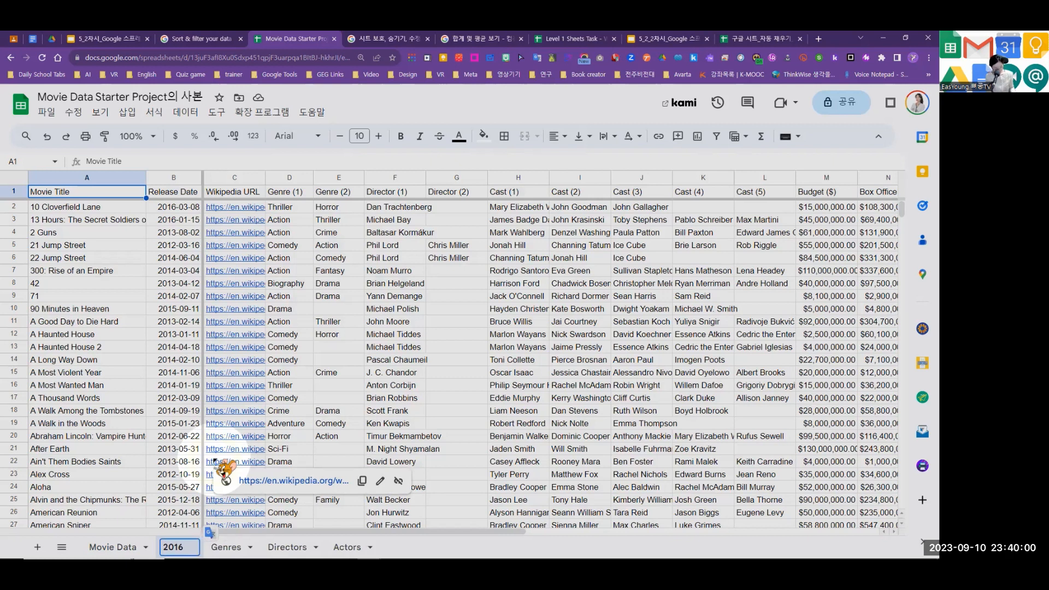
pyautogui.write('Action')
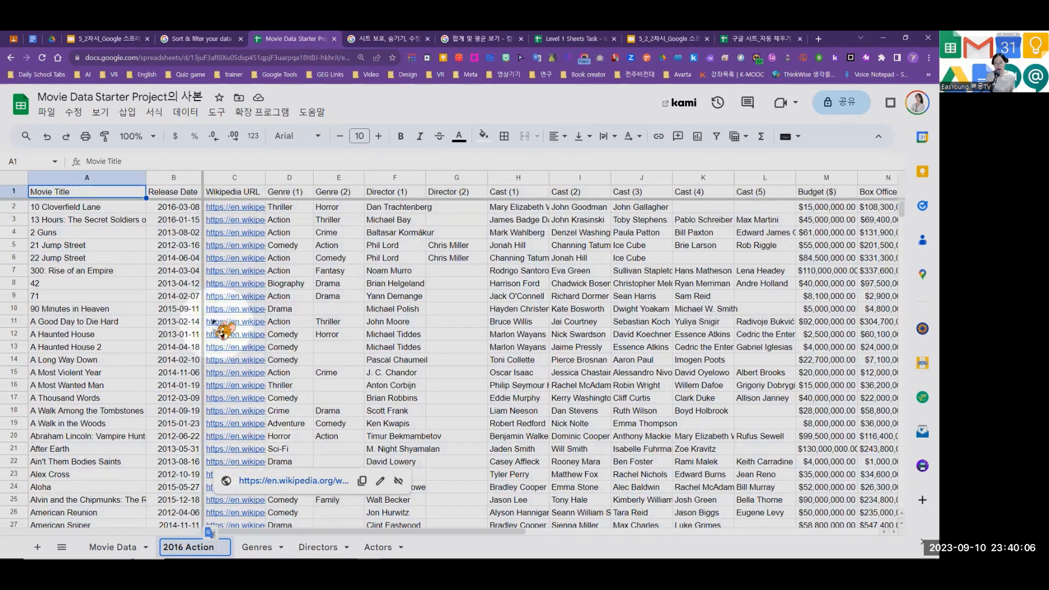
pyautogui.press('BackSpace')
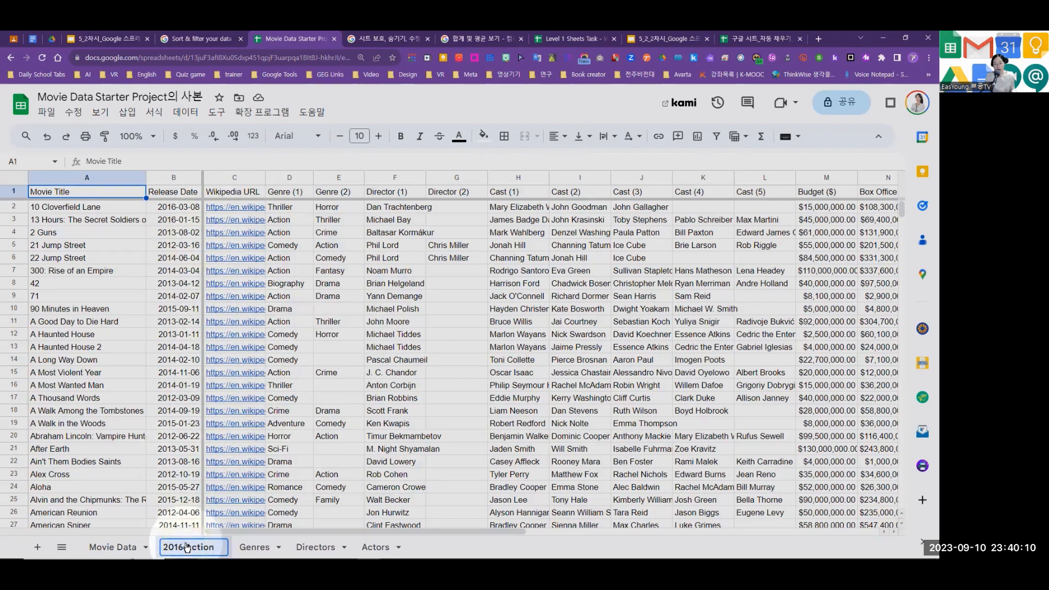
pyautogui.press('Return')
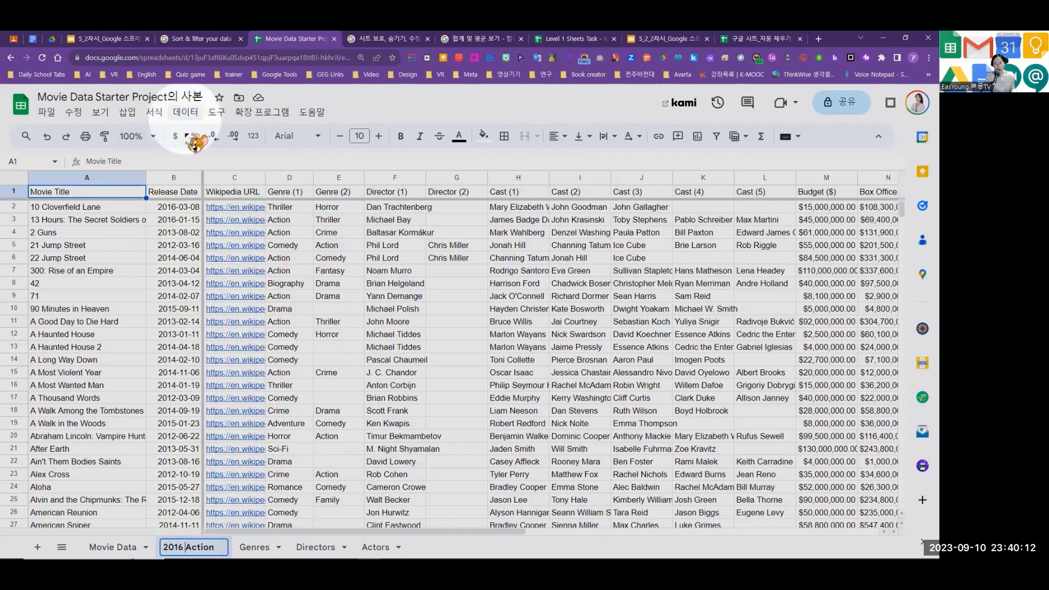
# Select the entire 2016 Action sheet and create a filter on it
pyautogui.click(186, 112)
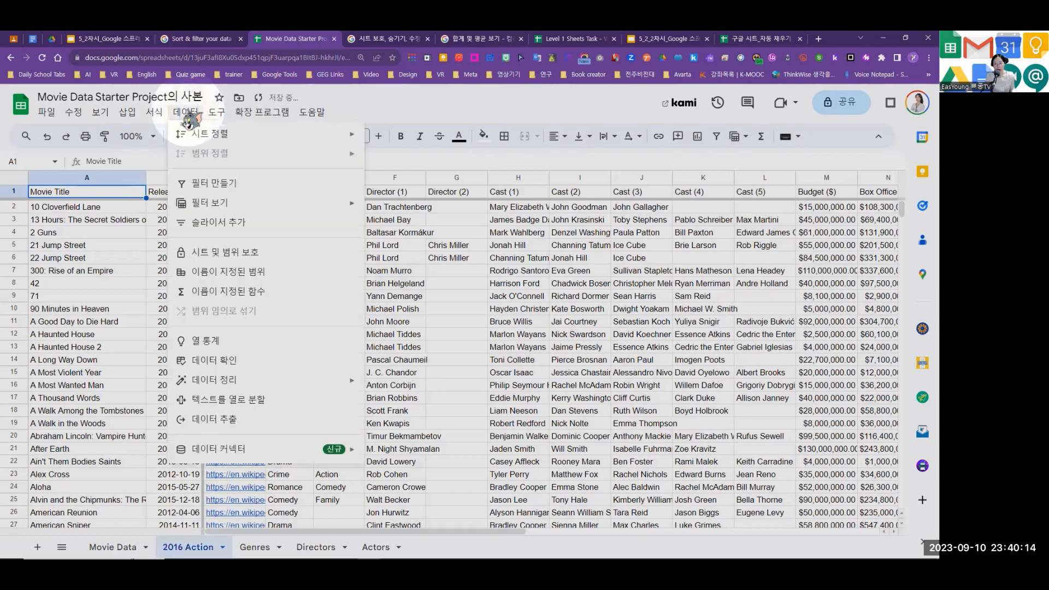
pyautogui.click(12, 178)
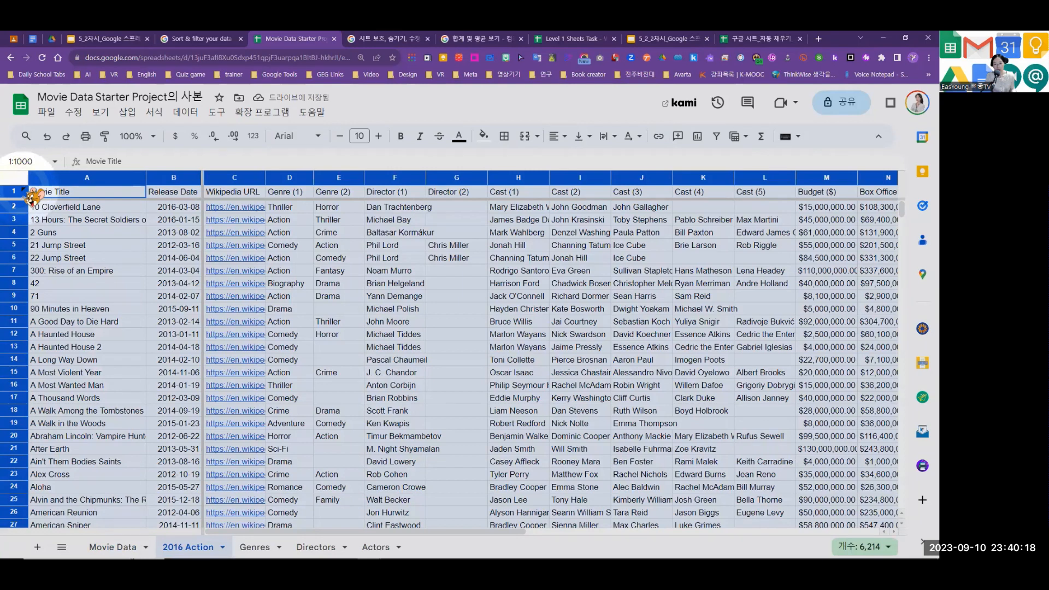
pyautogui.scroll(-6, 49, 200)
pyautogui.scroll(-10, 81, 218)
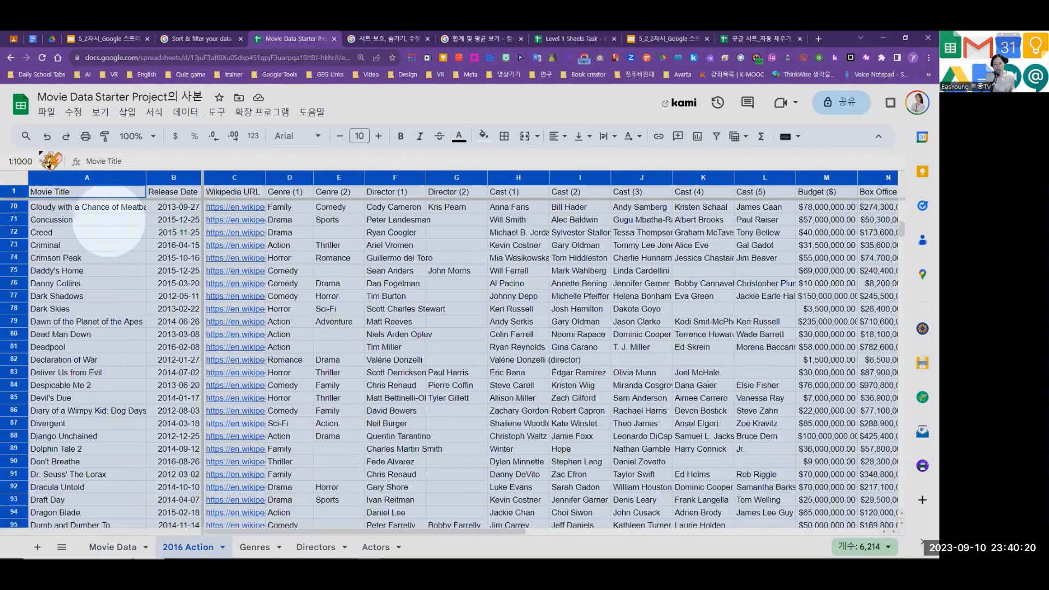
pyautogui.scroll(5, 71, 211)
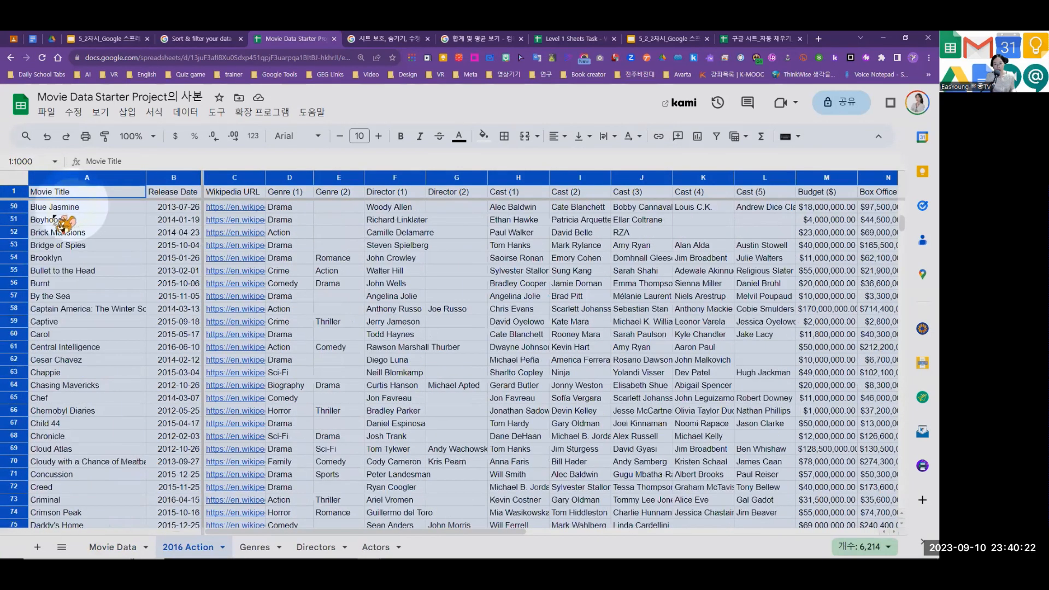
pyautogui.scroll(10, 60, 224)
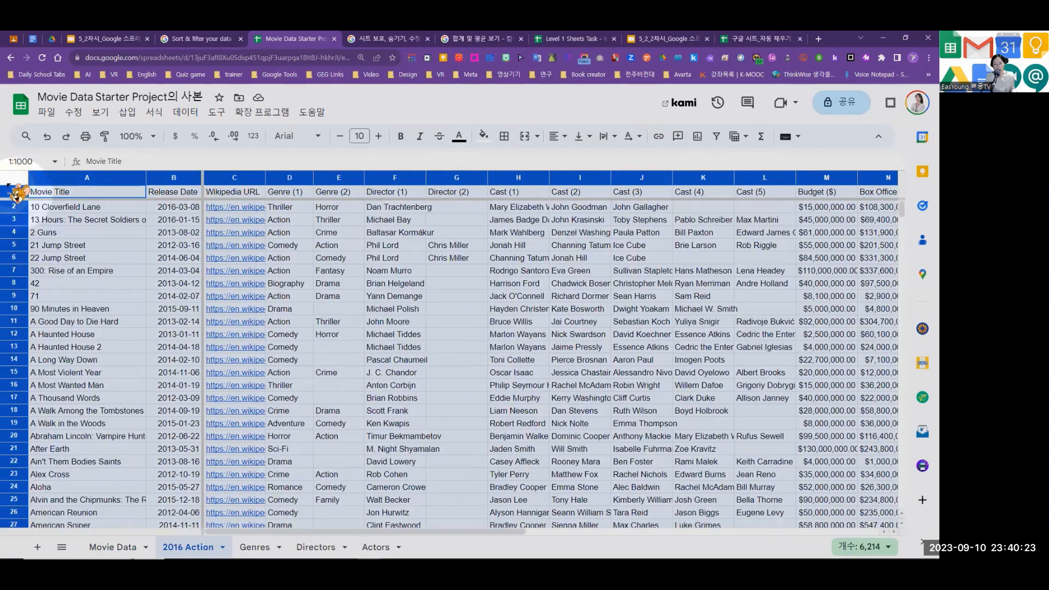
pyautogui.click(186, 112)
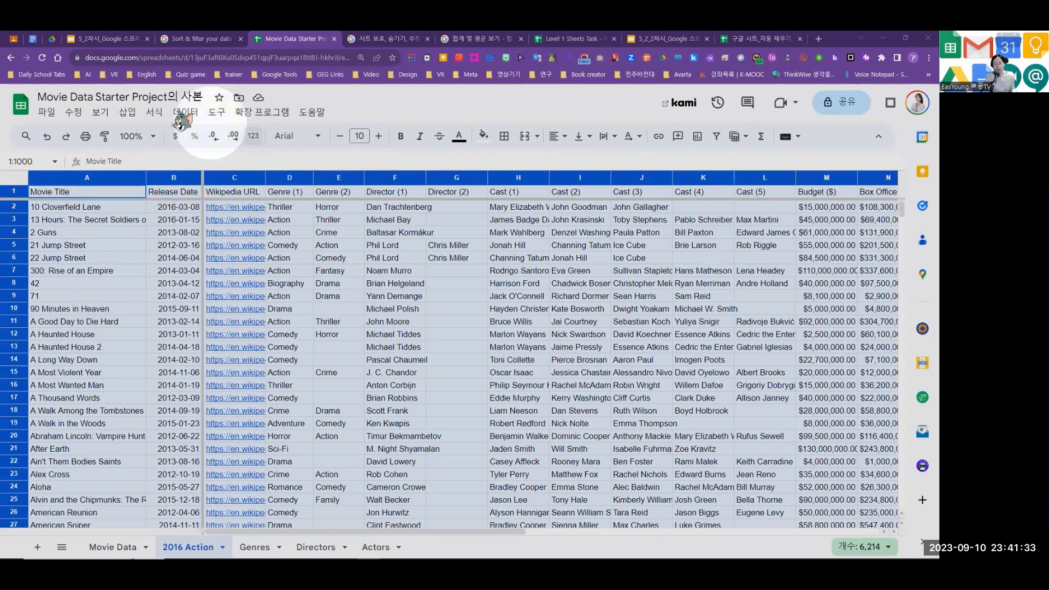
pyautogui.click(186, 113)
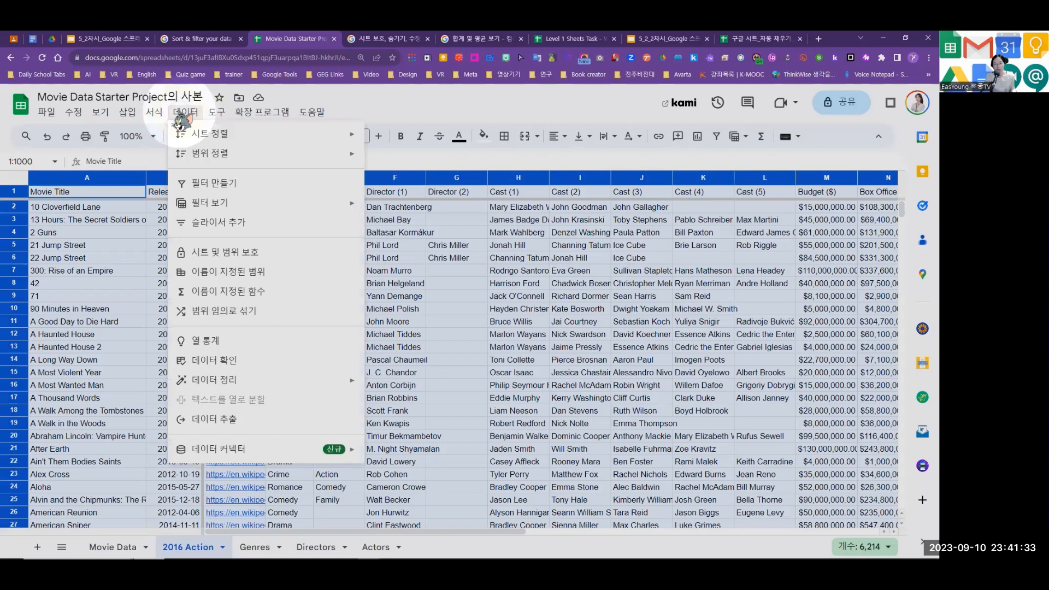
pyautogui.click(202, 183)
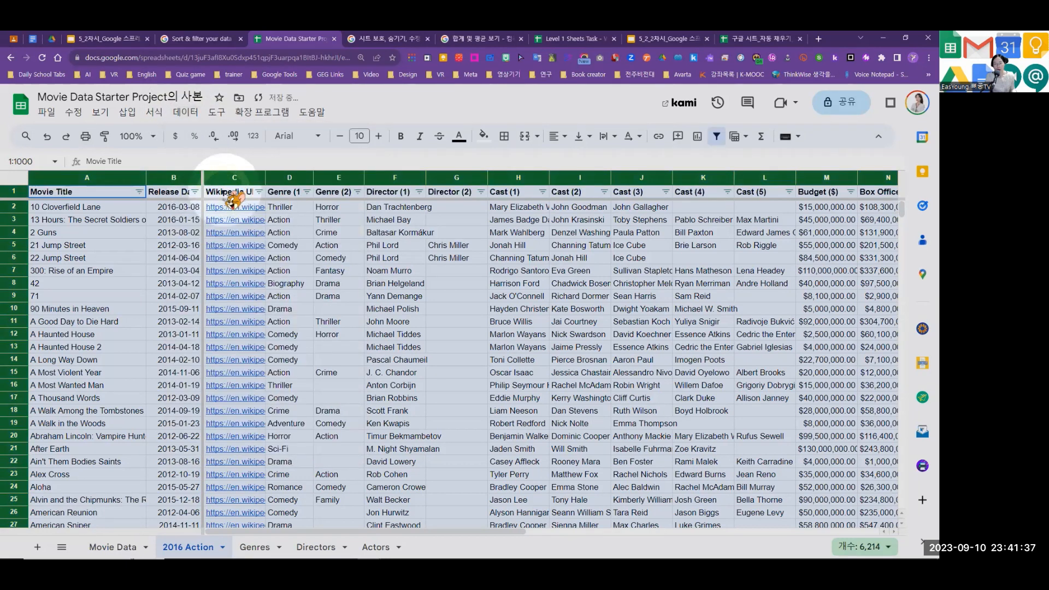
# Filter the Release Date column by value so that only the 2016 dates are selected
pyautogui.click(194, 192)
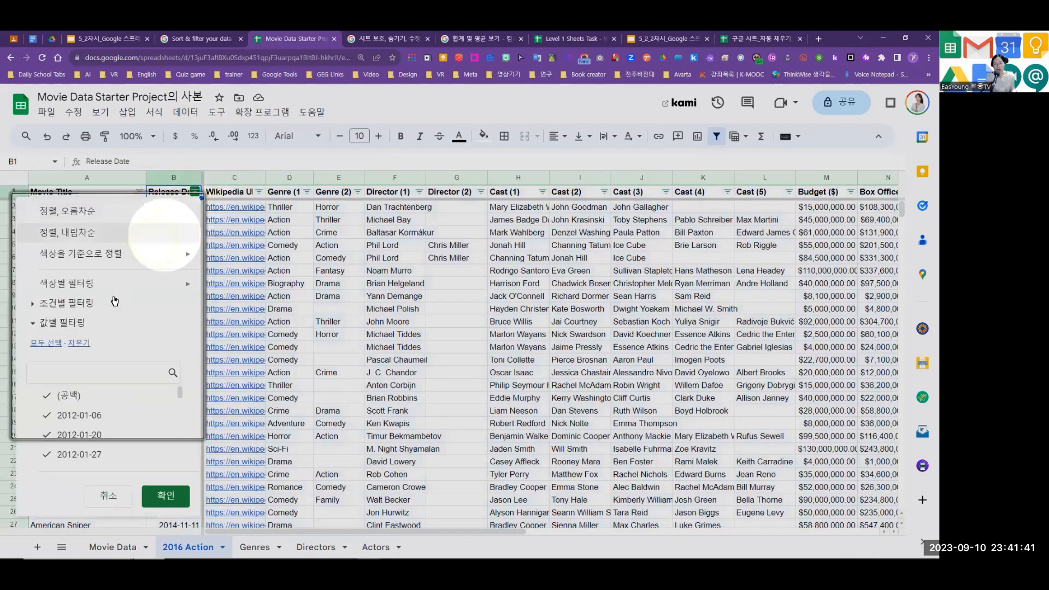
pyautogui.click(78, 343)
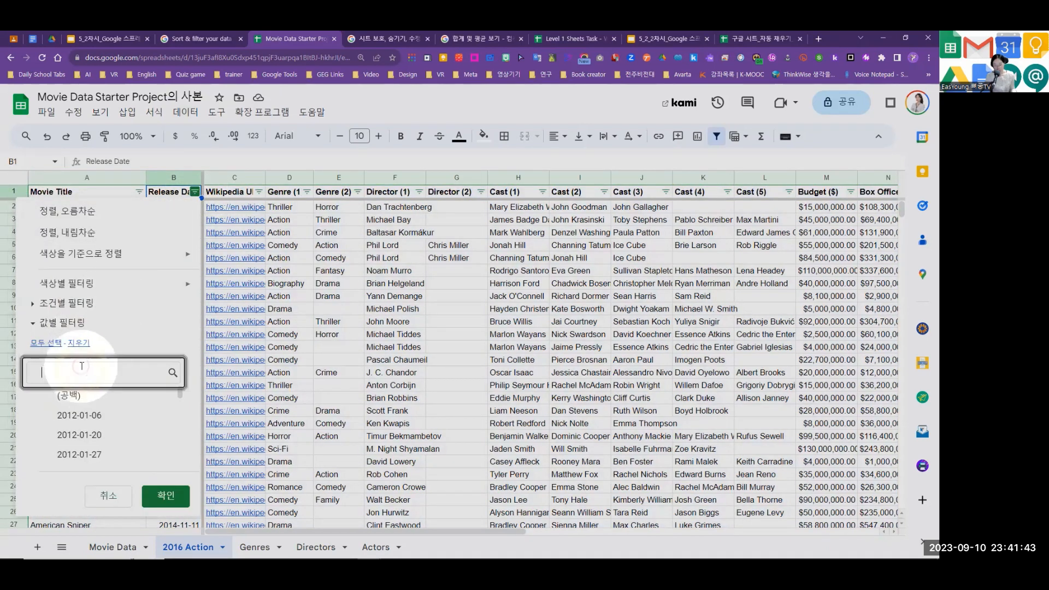
pyautogui.write('2016')
pyautogui.click(48, 343)
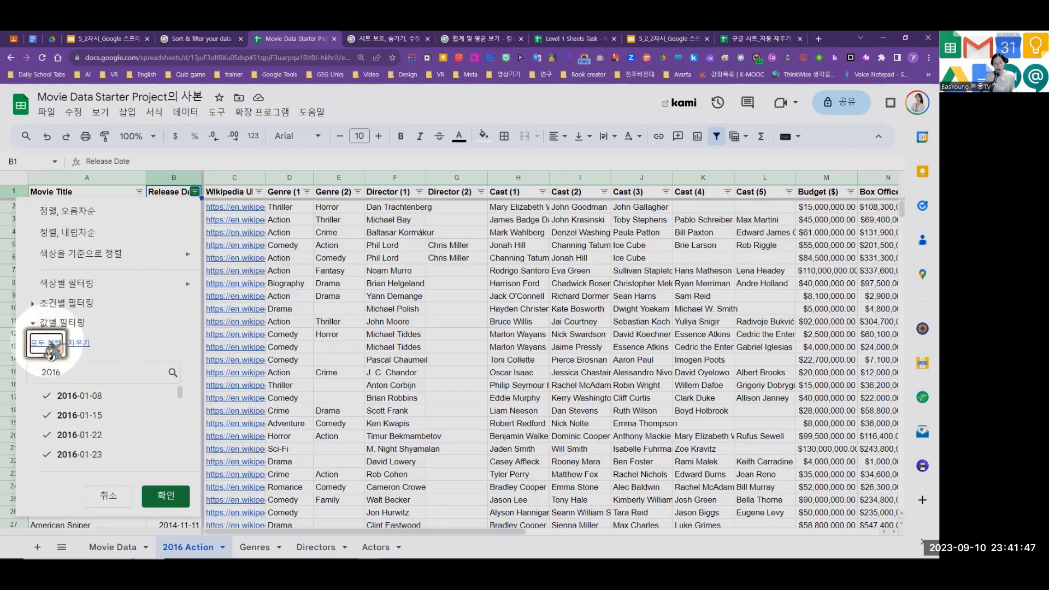
pyautogui.click(166, 495)
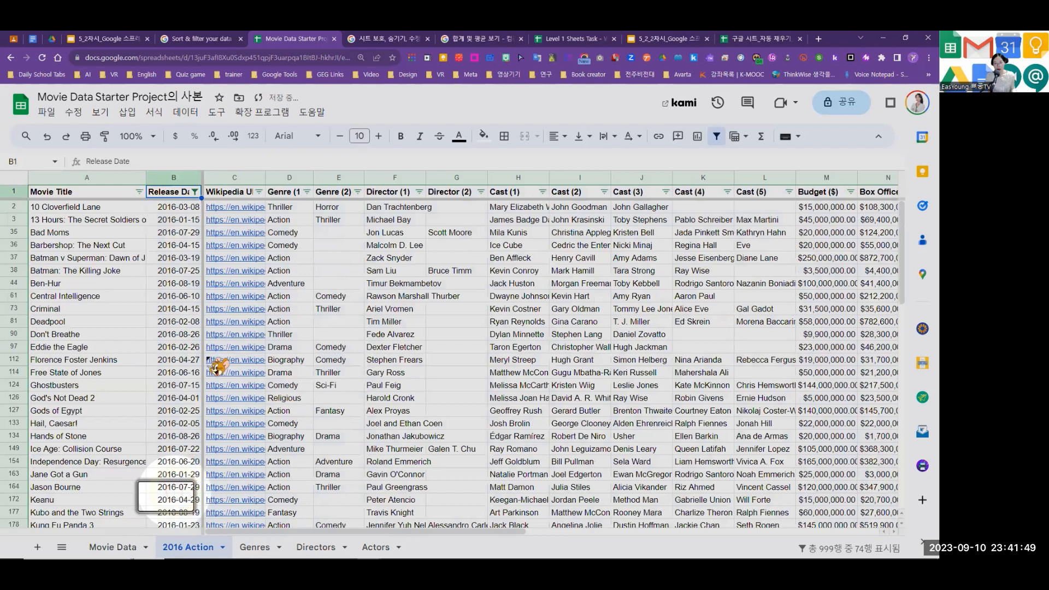
# Filter the Genre (1) column by value so that only Action is selected
pyautogui.click(306, 192)
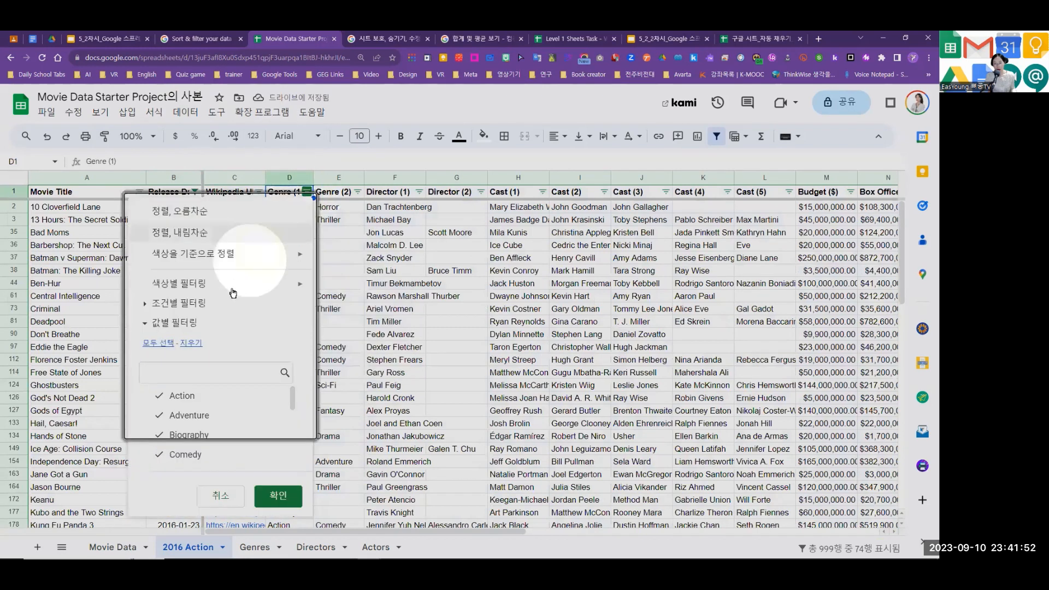
pyautogui.click(186, 369)
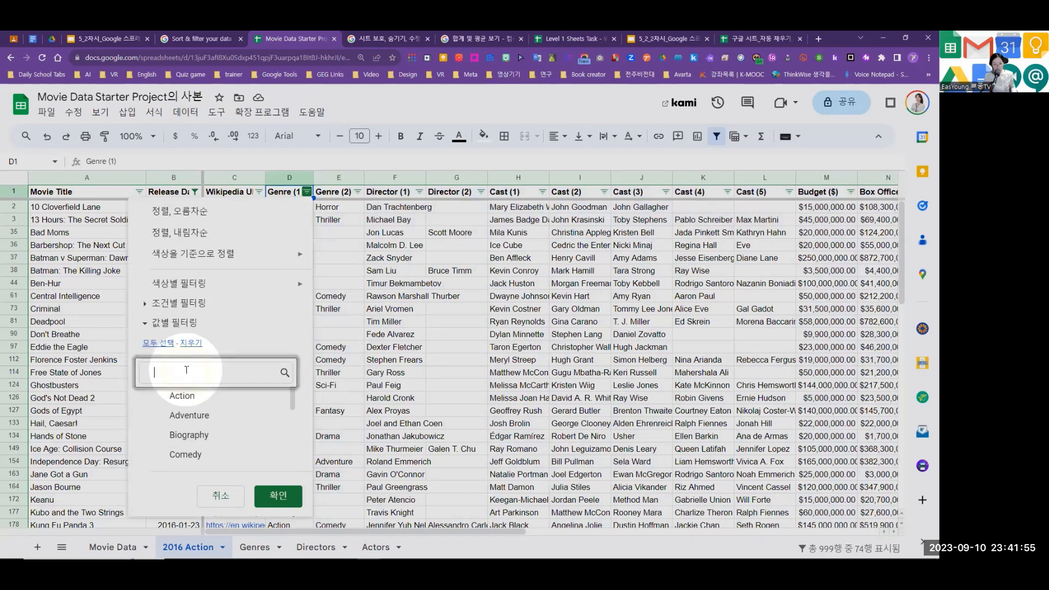
pyautogui.write('Action')
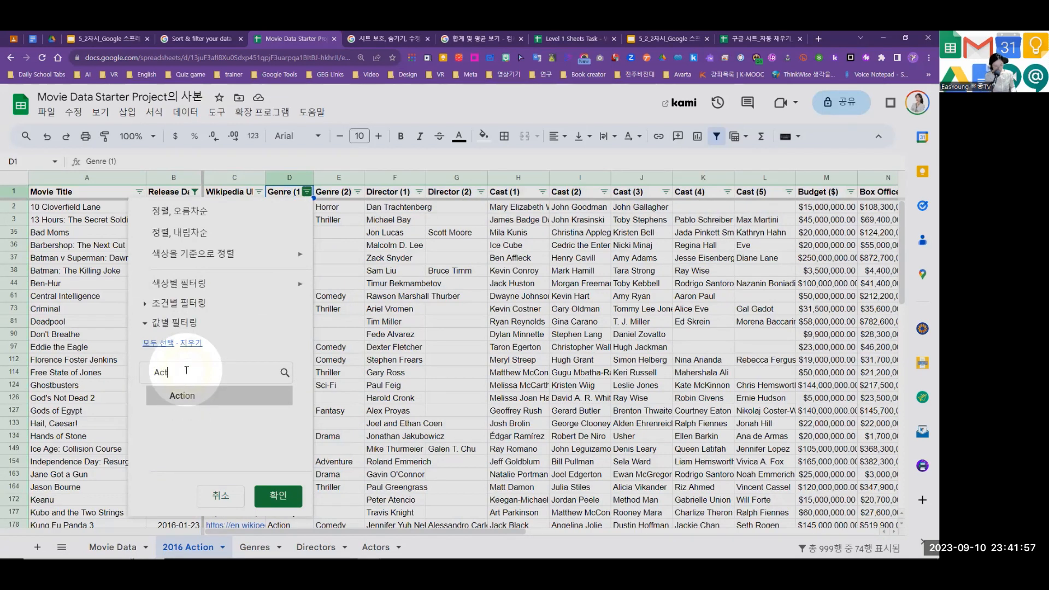
pyautogui.click(157, 343)
pyautogui.click(278, 495)
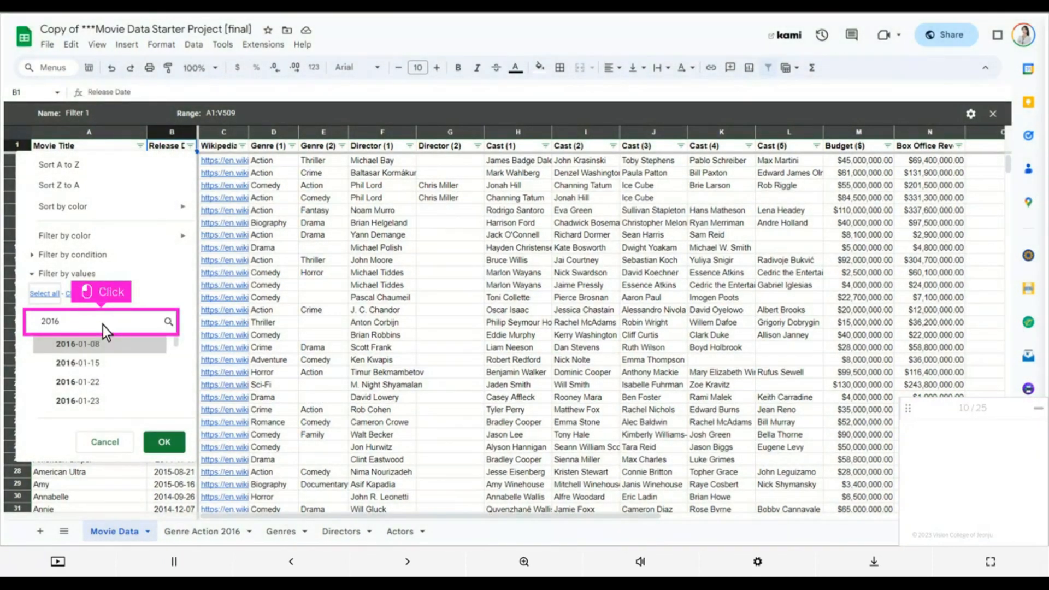
# In the filter view demonstration, apply all the 2016 release dates and filter Genre (1) by the value Adventure
pyautogui.click(45, 295)
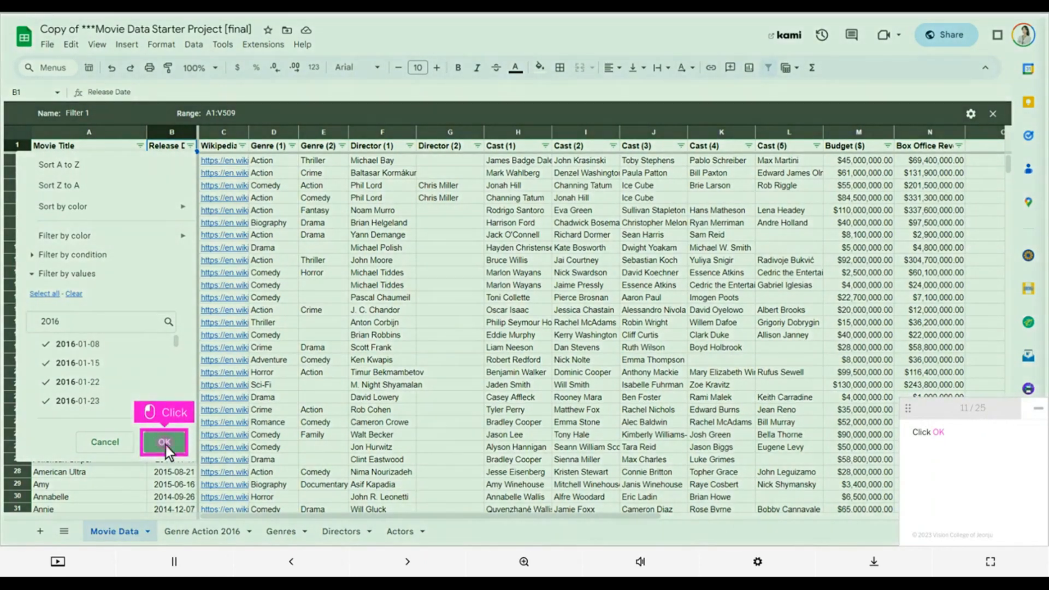
pyautogui.click(166, 445)
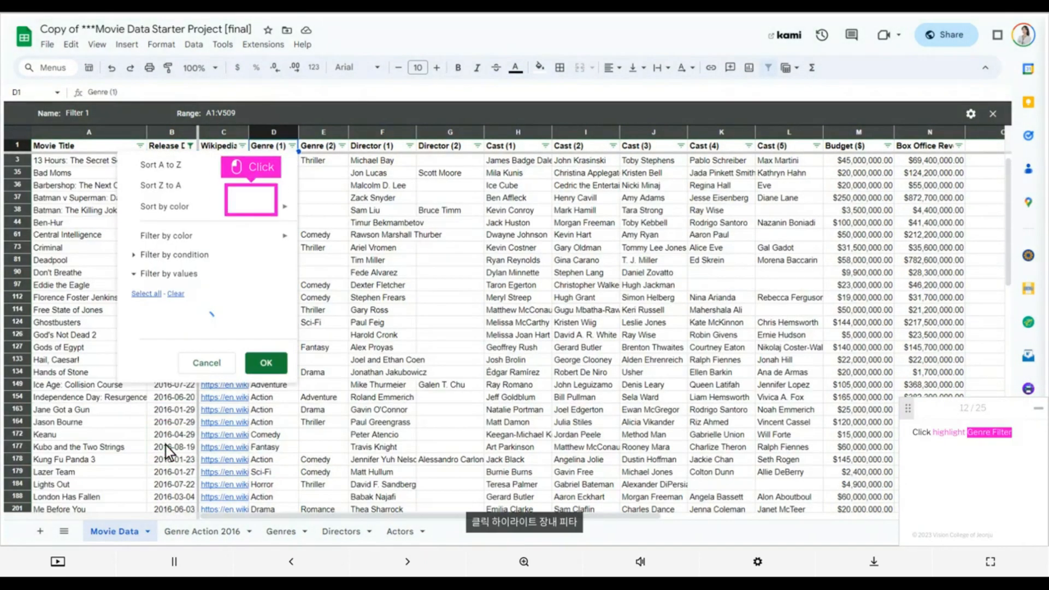
pyautogui.click(273, 146)
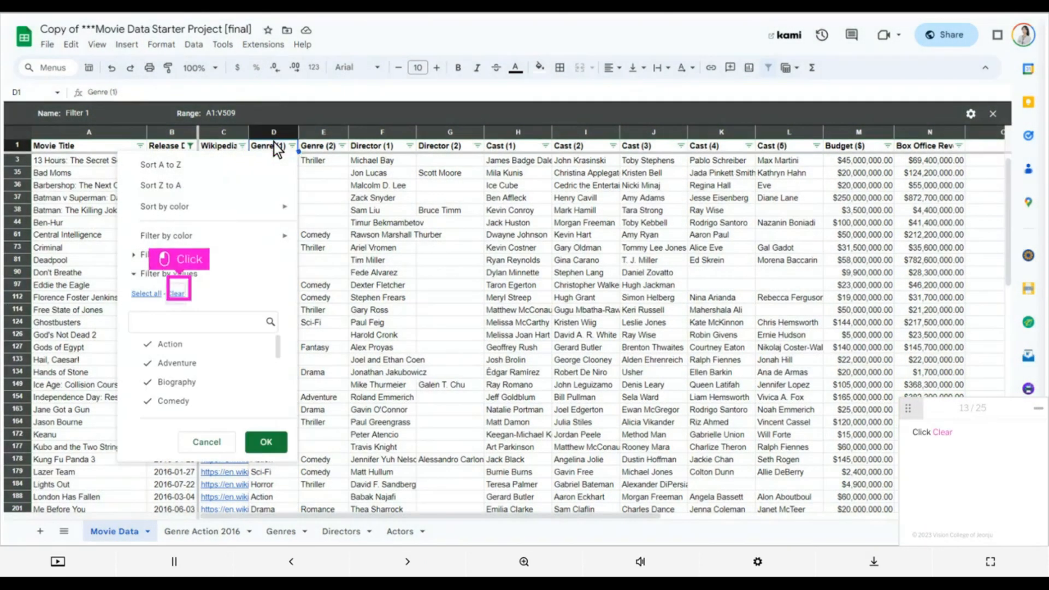
pyautogui.click(177, 295)
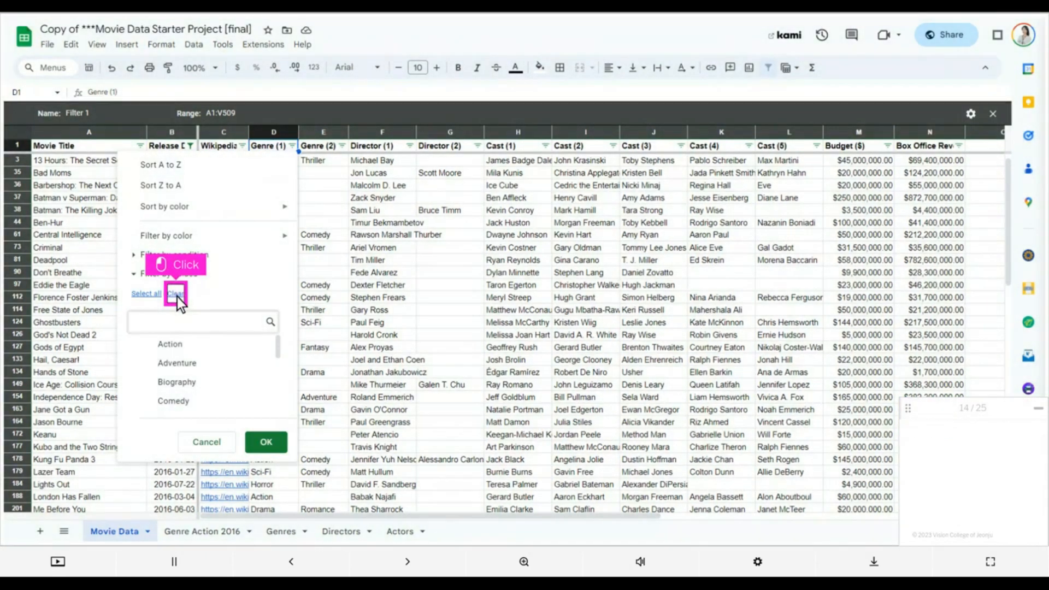
pyautogui.click(204, 326)
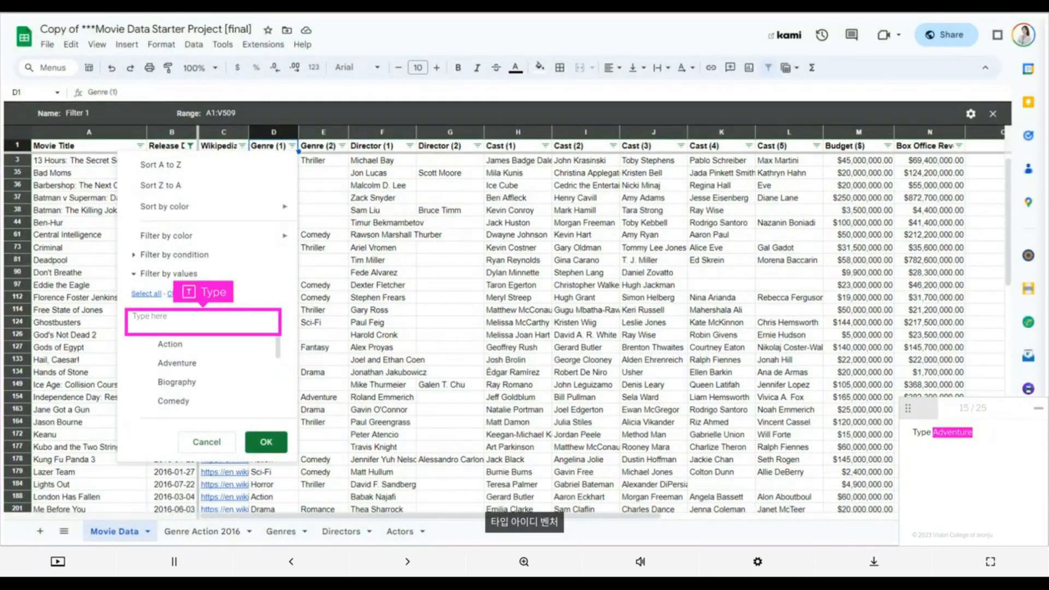
pyautogui.write('Example text')
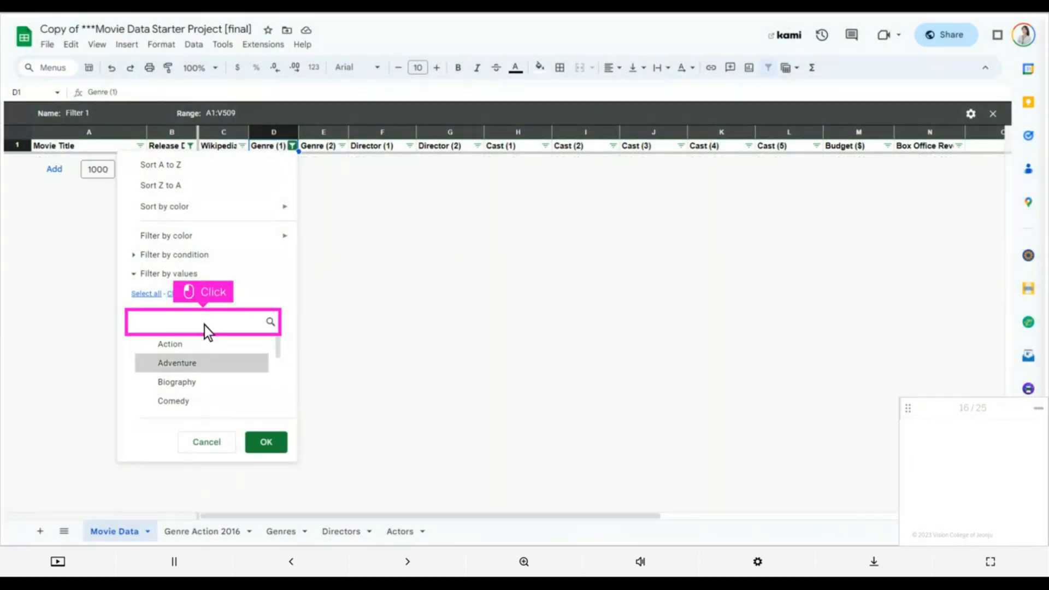
pyautogui.click(210, 366)
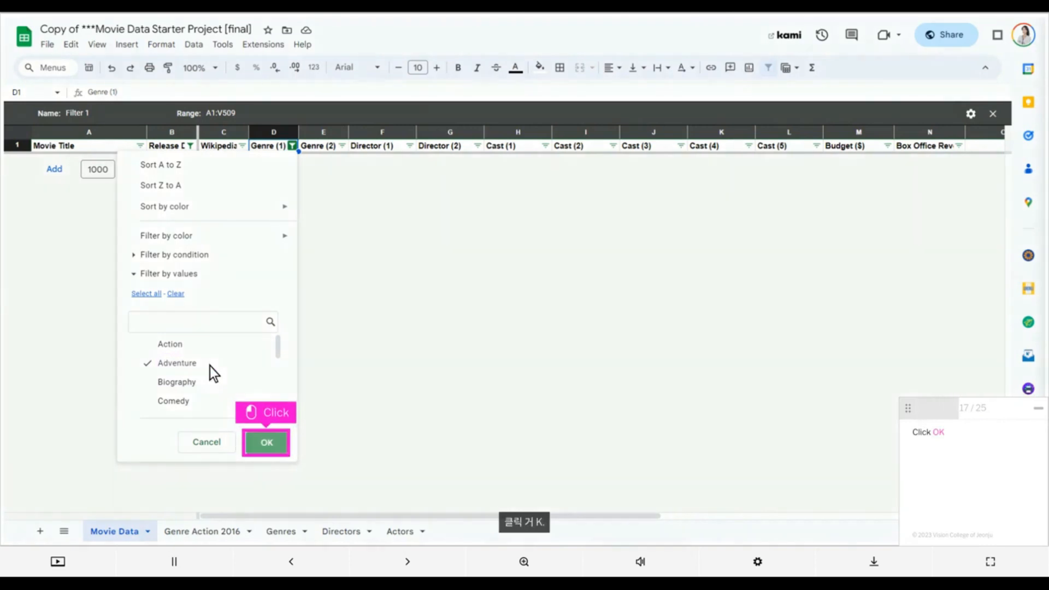
pyautogui.click(267, 446)
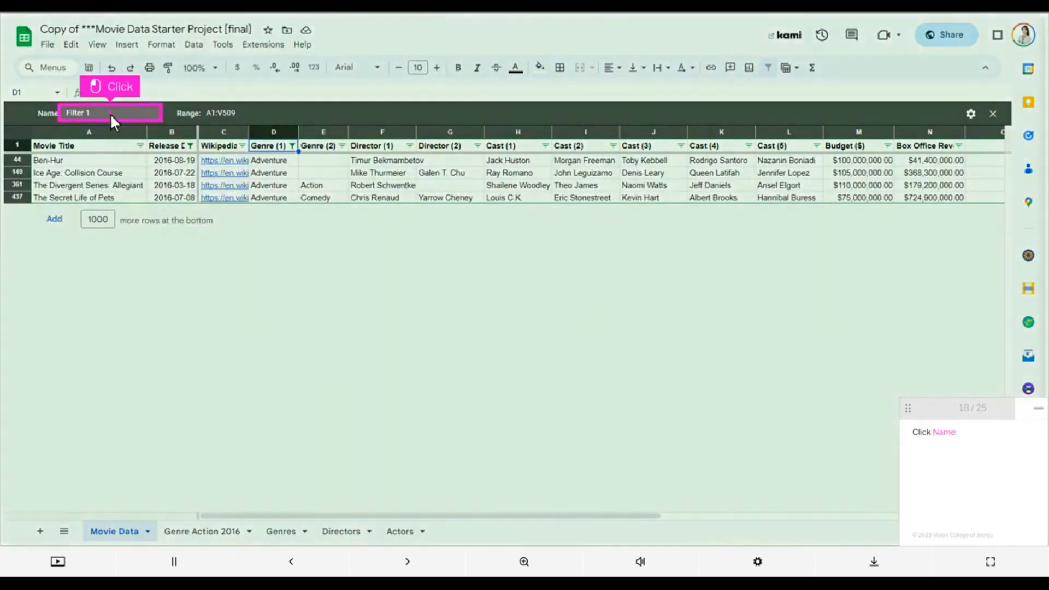
# Name the demonstration's filter view 2016 Adventure Movies and close it
pyautogui.click(110, 114)
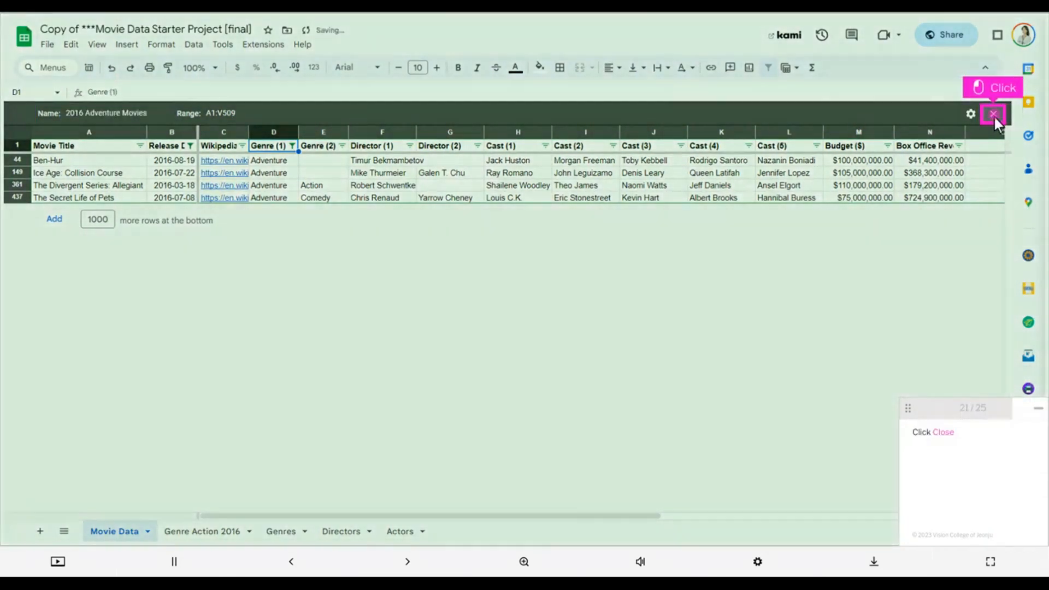
pyautogui.click(994, 116)
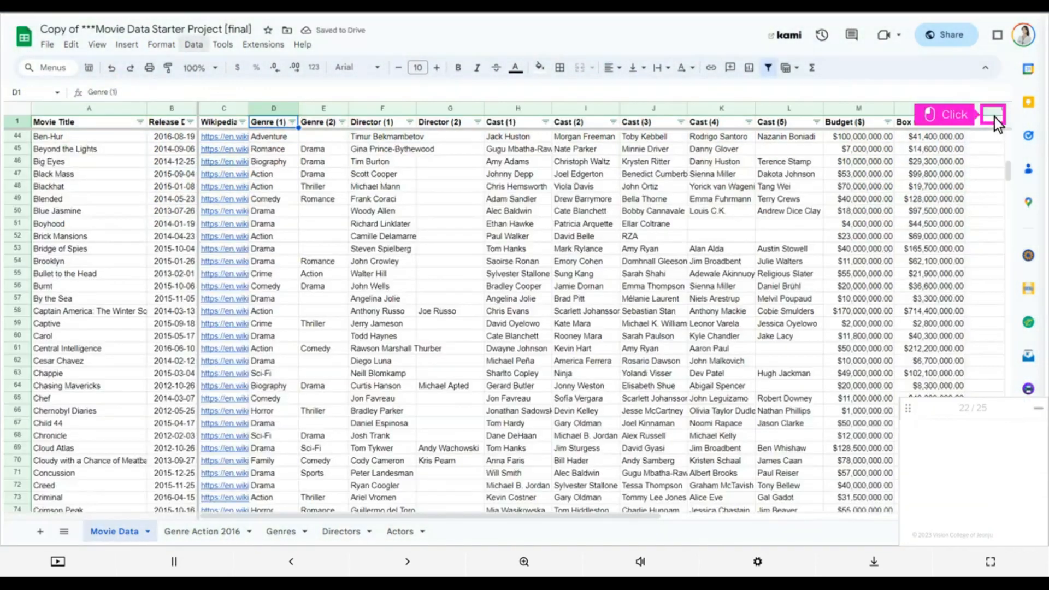
# In the filter view demonstration, reopen the saved 2016 Adventure Movies filter view
pyautogui.click(193, 46)
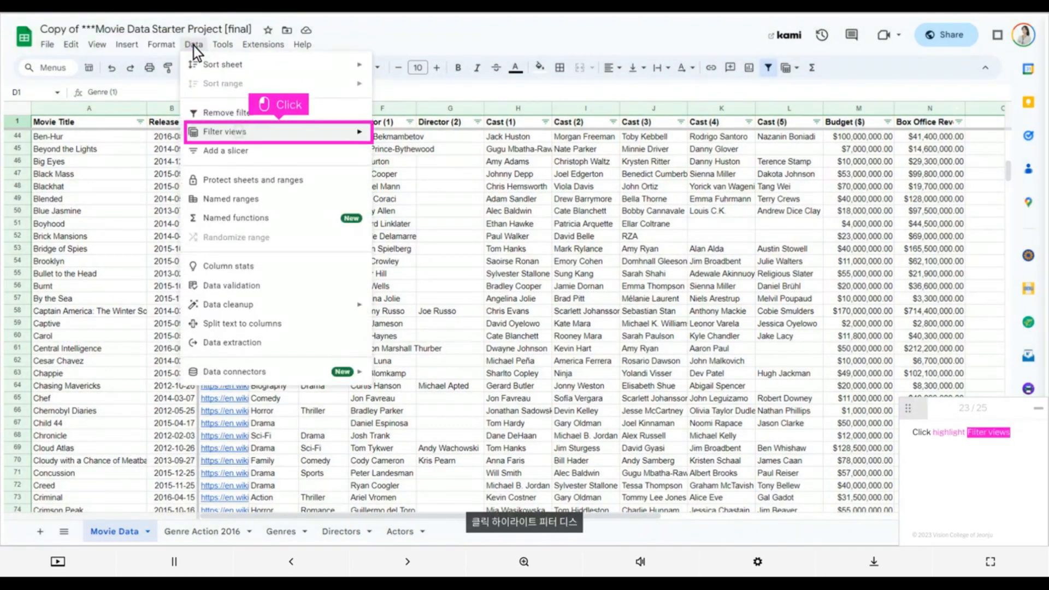
pyautogui.click(280, 136)
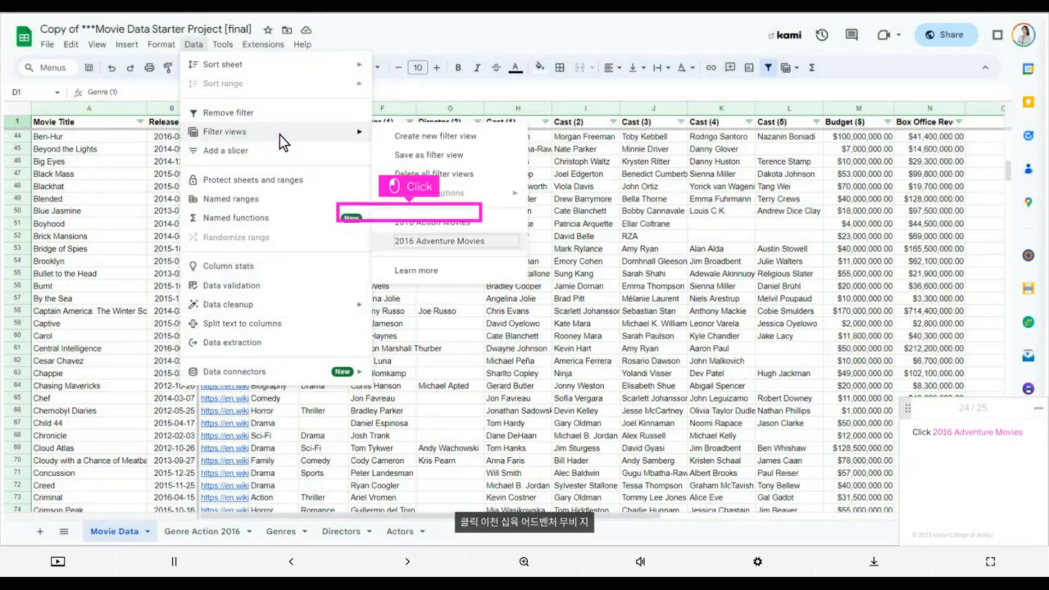
pyautogui.click(457, 245)
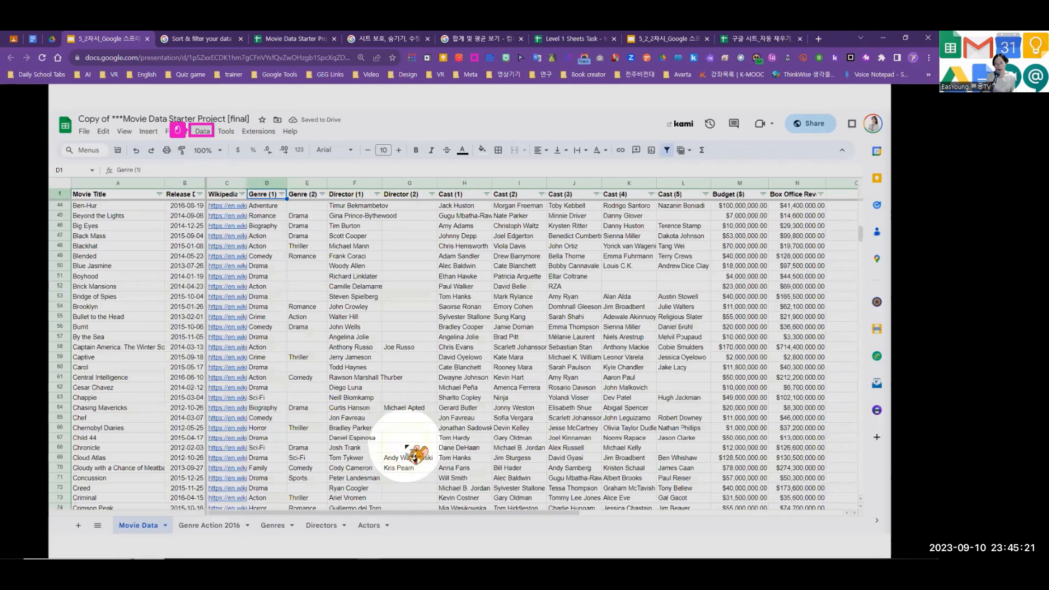
# Present the slide about using charts to analyze data, open its linked charts help article, and return to the presentation
pyautogui.press('Right')
pyautogui.press('Right')
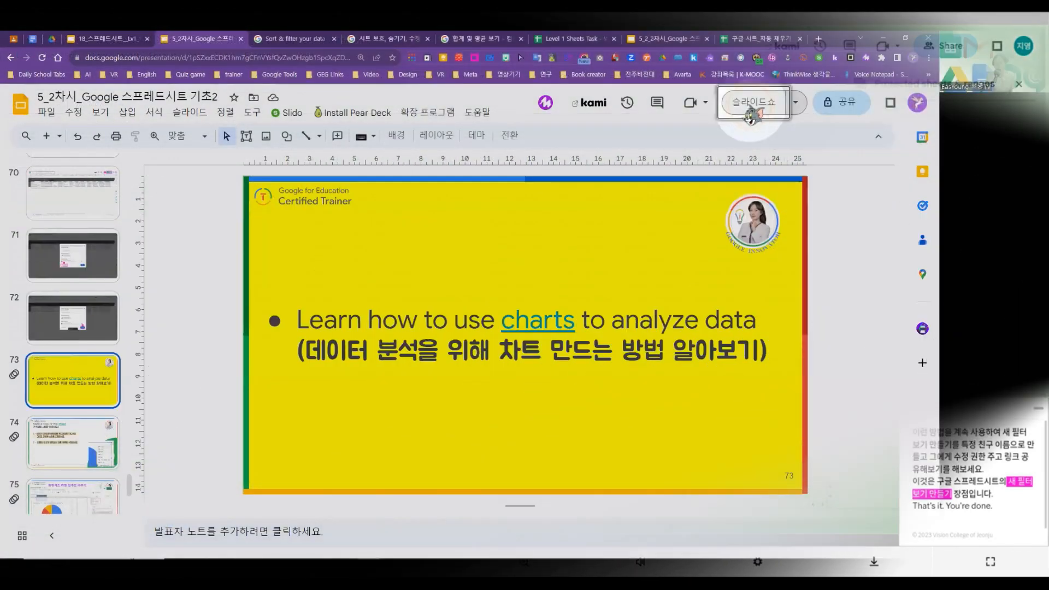
pyautogui.click(750, 109)
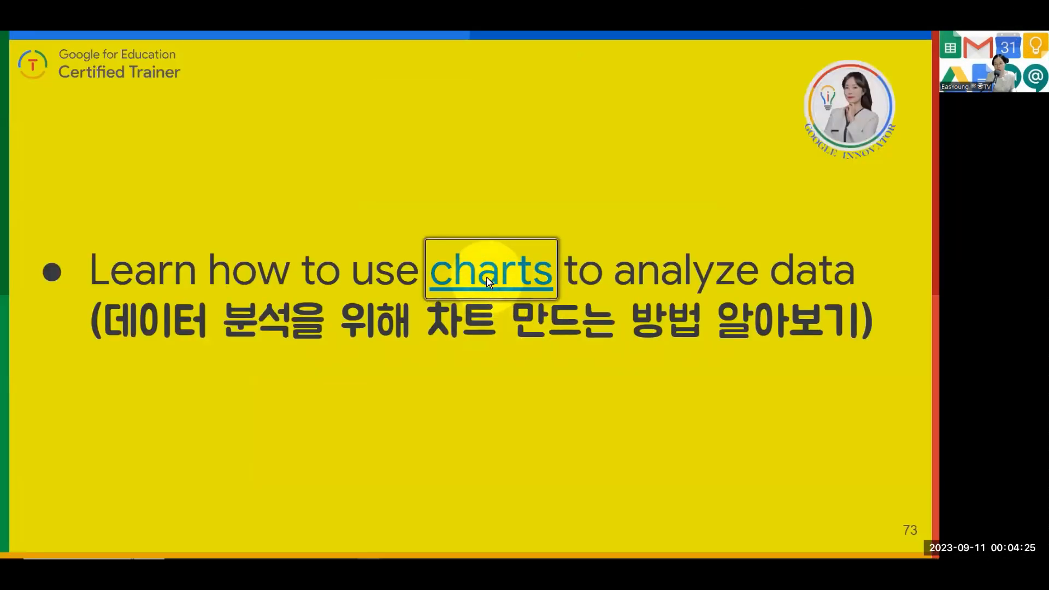
pyautogui.click(486, 276)
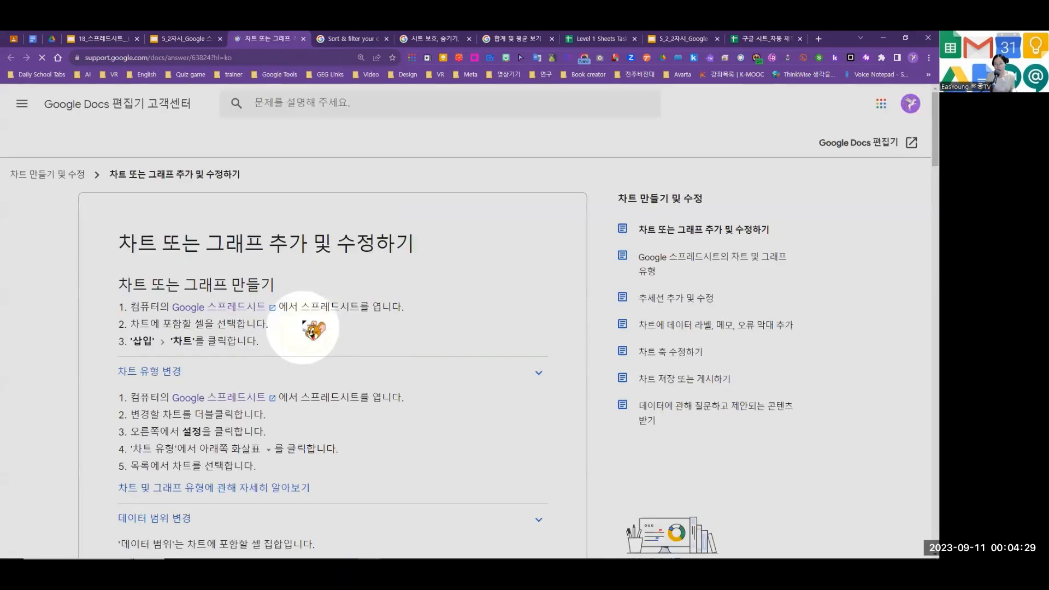
pyautogui.click(137, 39)
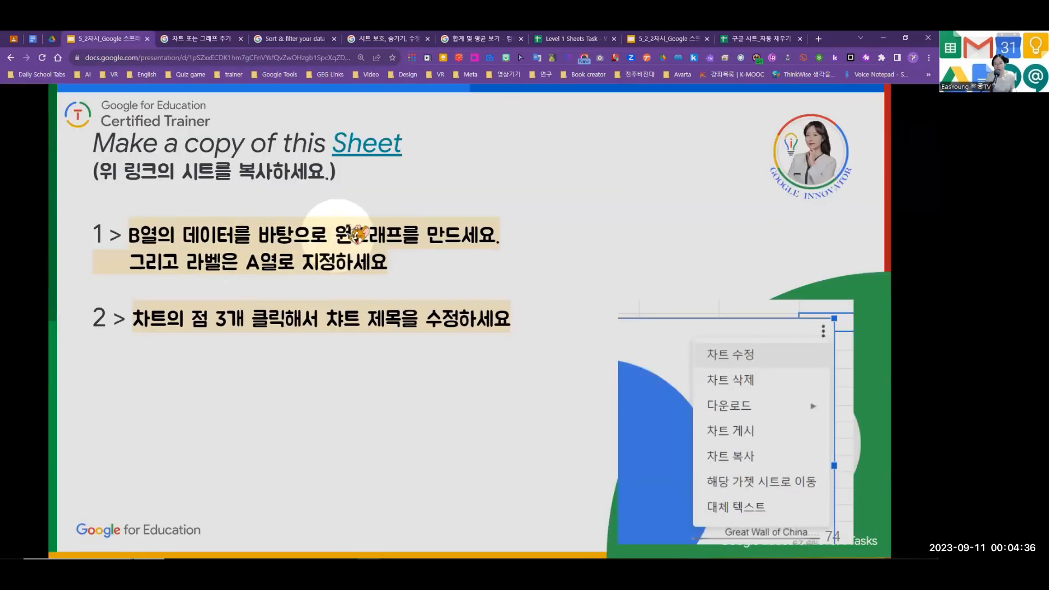
# Make a copy of the linked Level 1 Sheets Task - Wonders of the World sheet and check the pie chart instructions slide
pyautogui.click(358, 156)
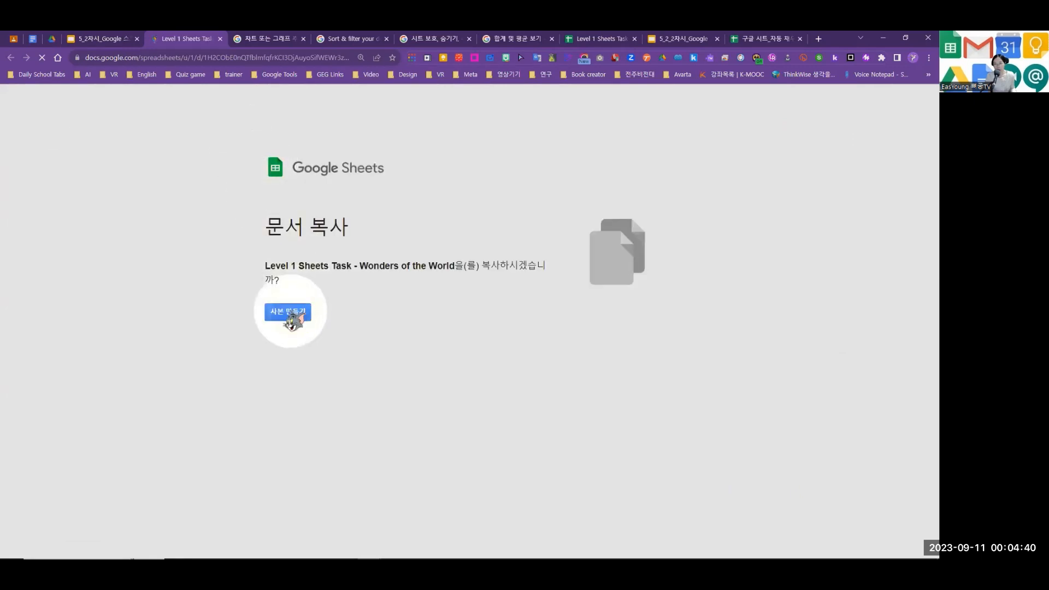
pyautogui.click(288, 311)
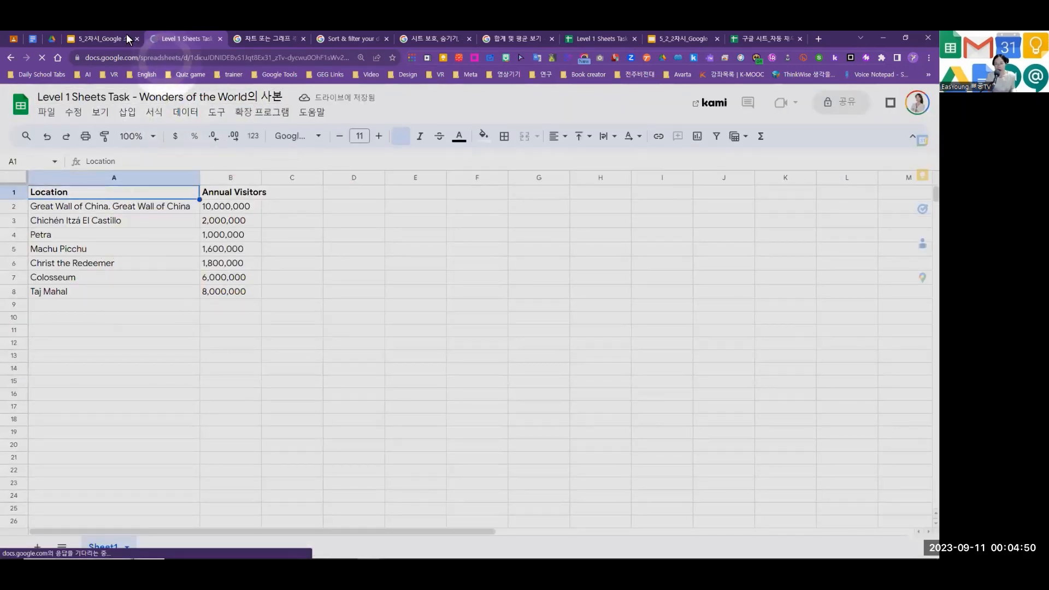
pyautogui.click(111, 39)
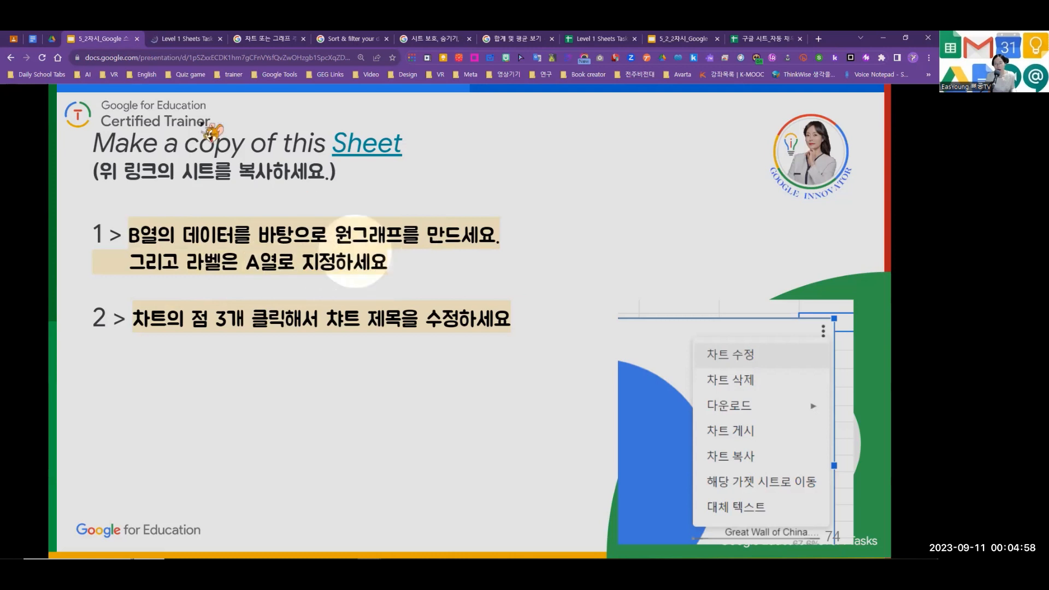
pyautogui.click(182, 38)
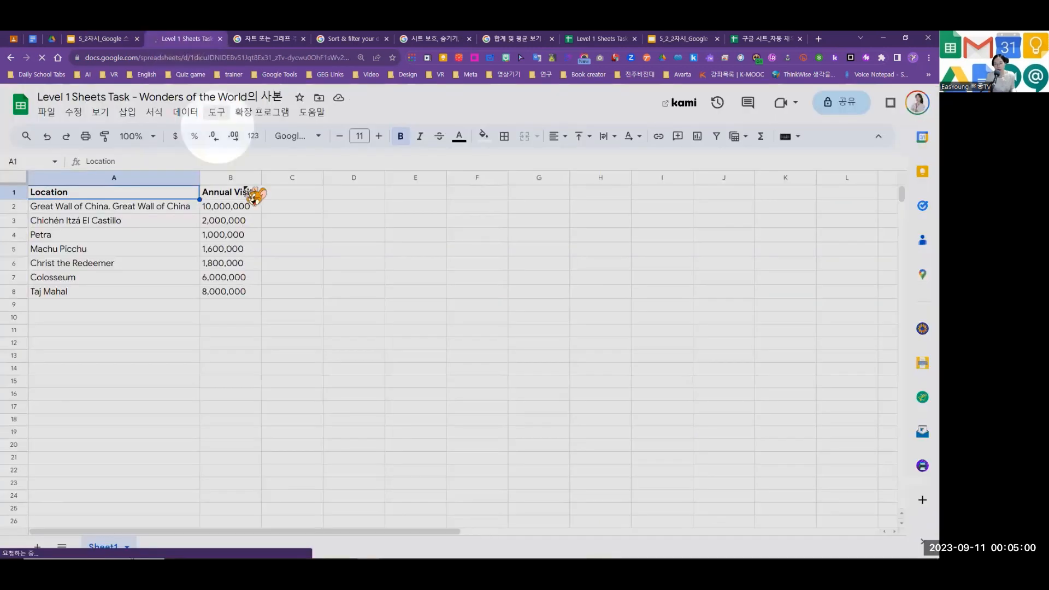
# Insert a pie chart based on the Annual Visitors data in column B
pyautogui.click(230, 177)
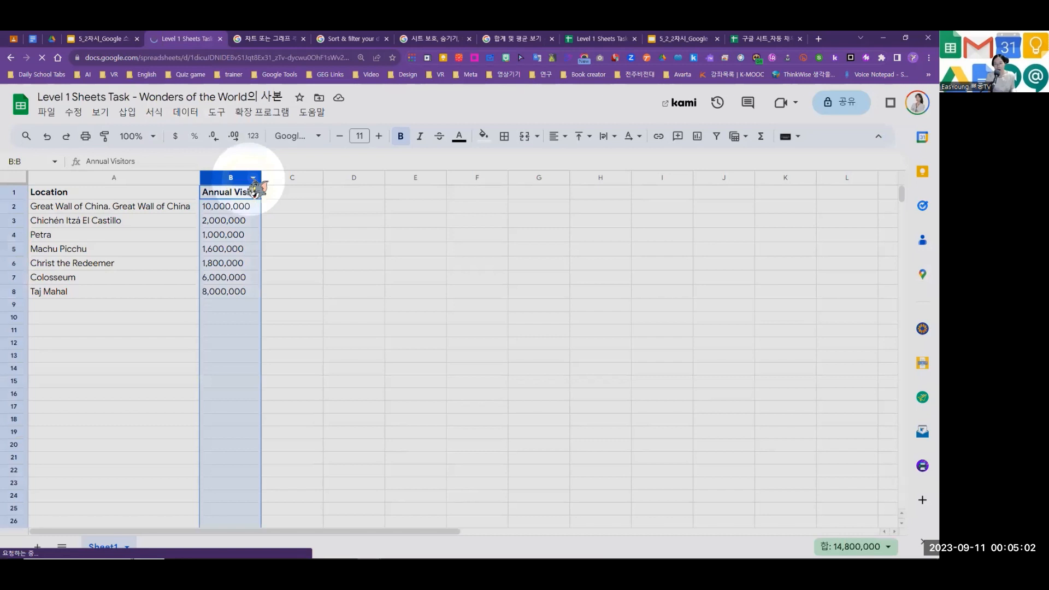
pyautogui.click(127, 113)
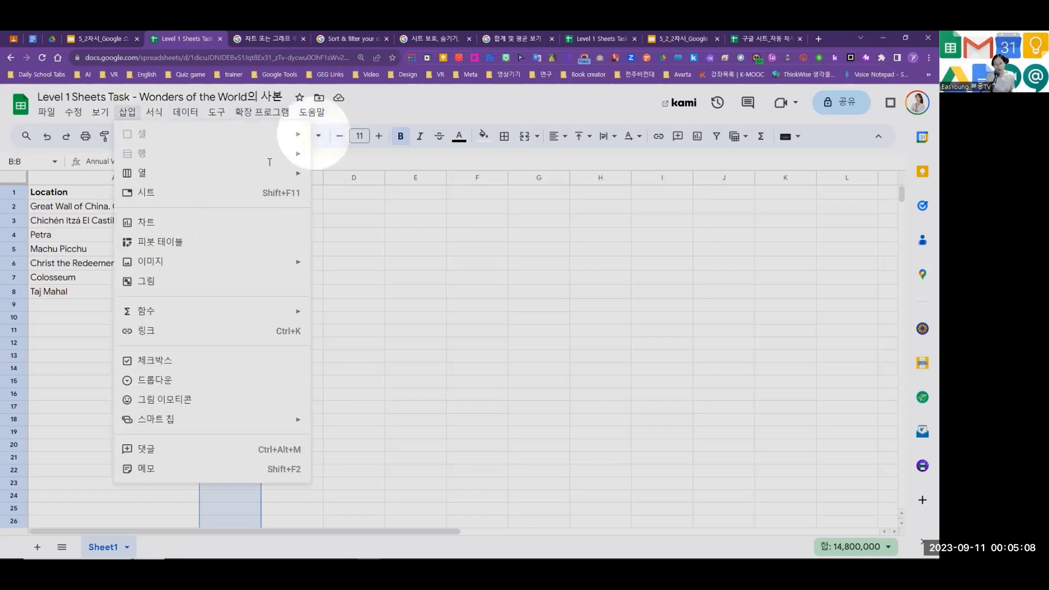
pyautogui.click(314, 134)
pyautogui.rightClick(255, 192)
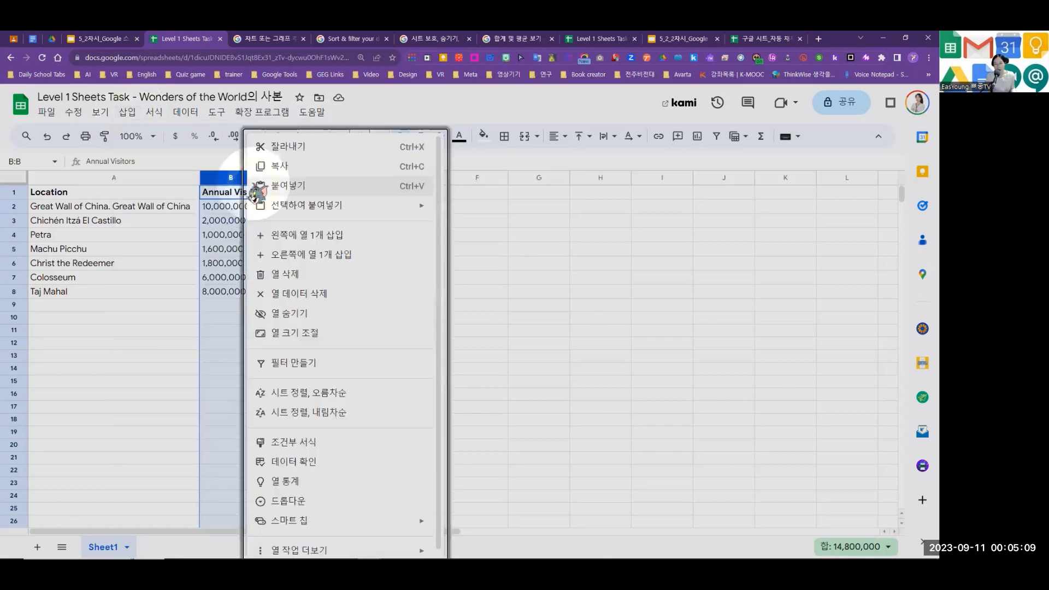
pyautogui.click(129, 116)
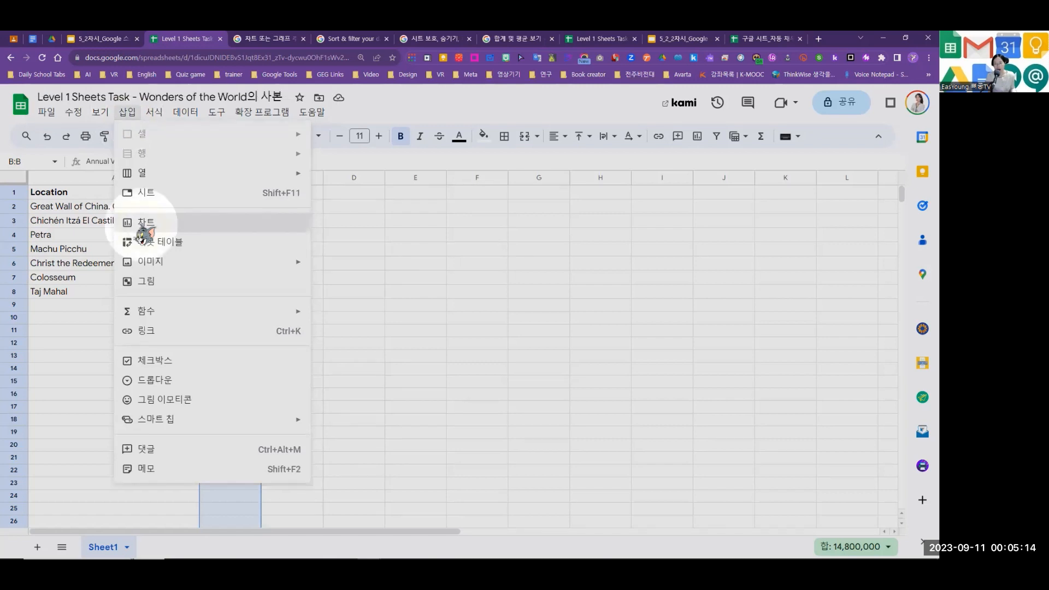
pyautogui.click(143, 223)
pyautogui.click(142, 223)
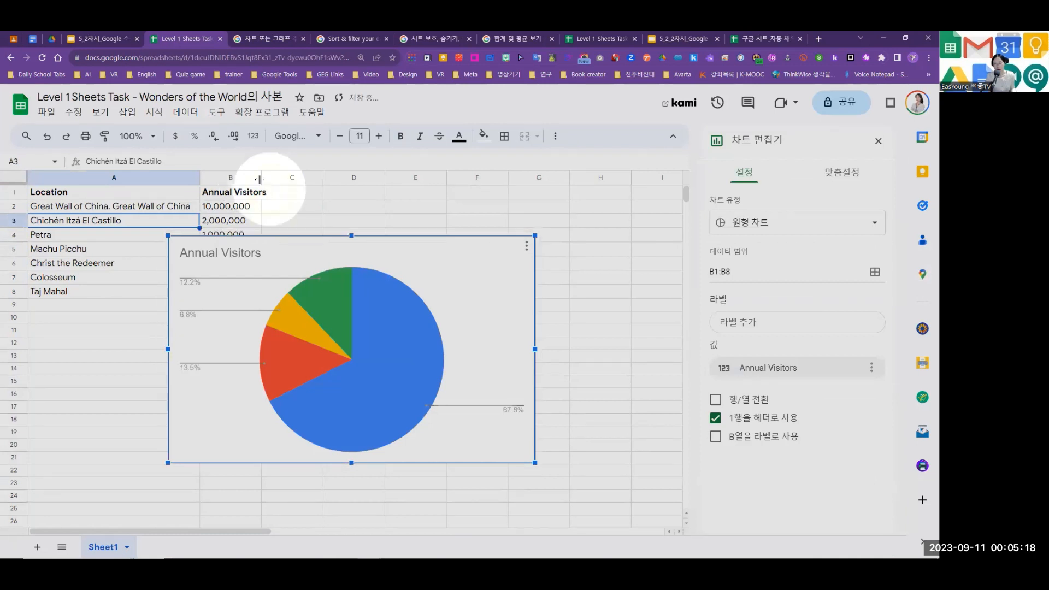
# Add the range A1:A8 as the pie chart's labels
pyautogui.rightClick(243, 177)
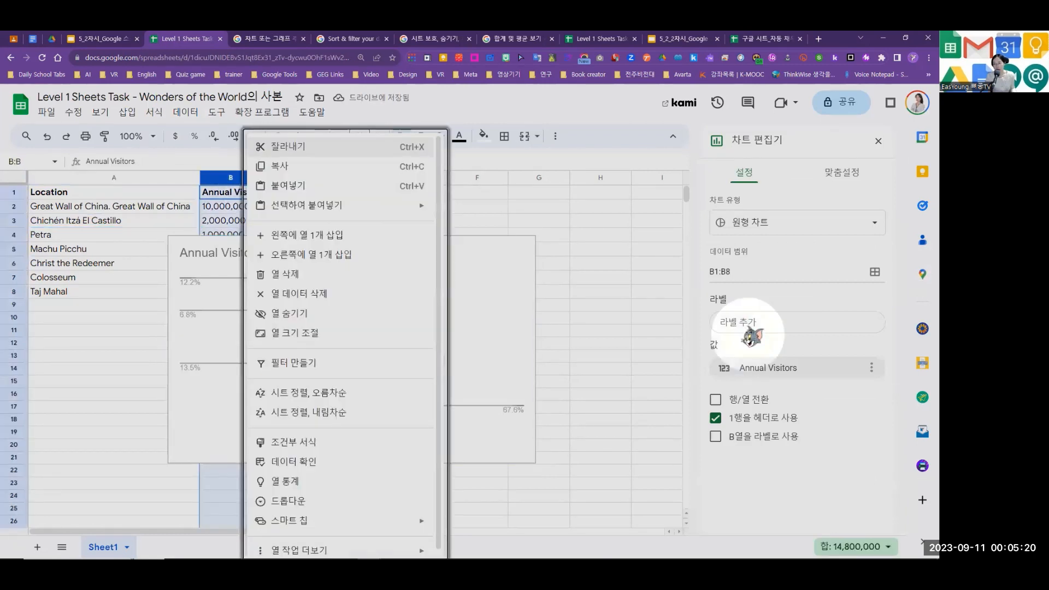
pyautogui.click(222, 179)
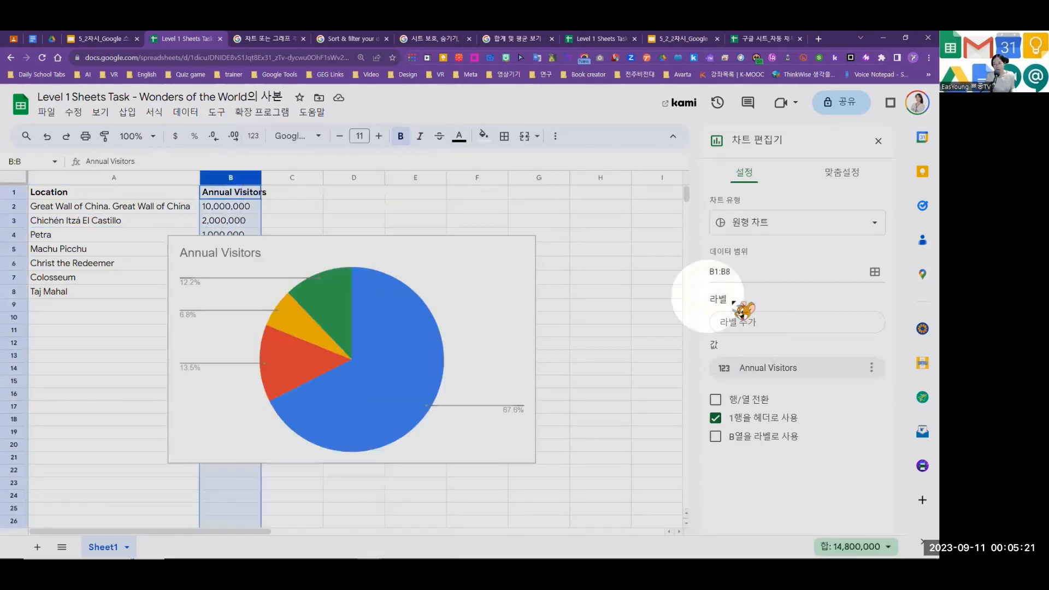
pyautogui.click(748, 327)
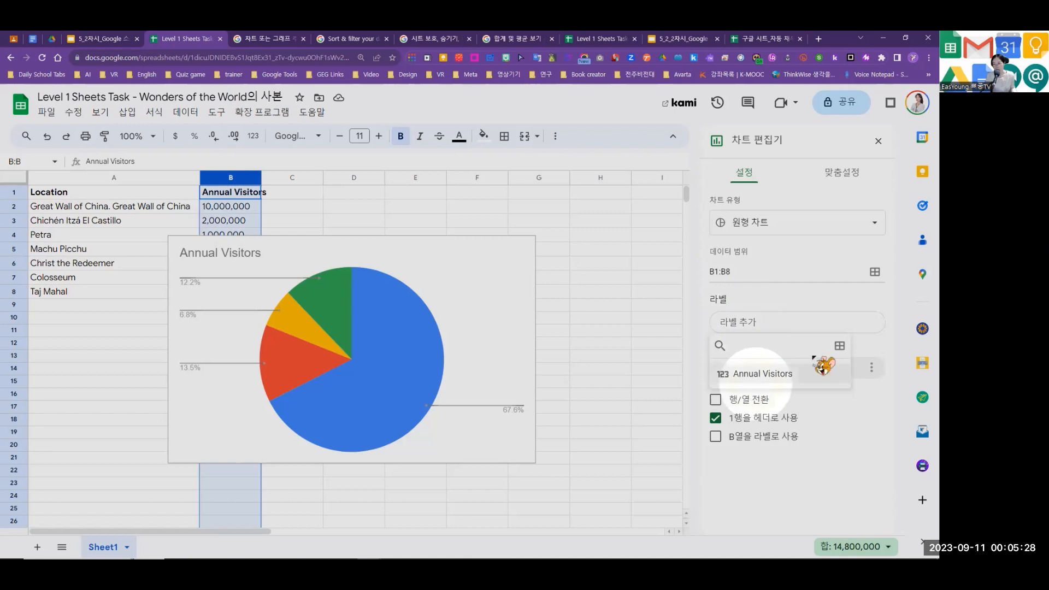
pyautogui.click(840, 346)
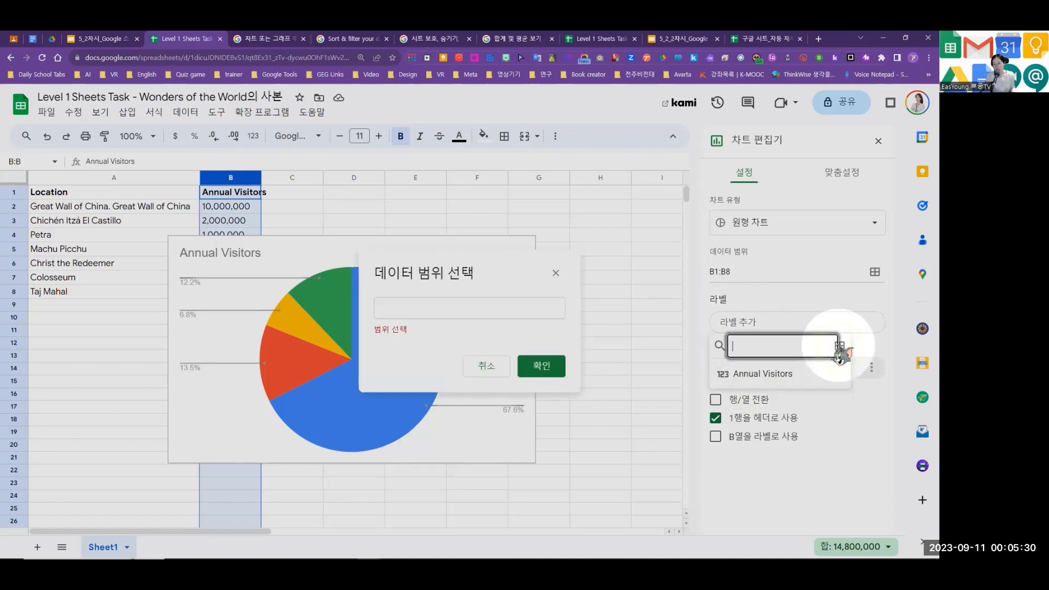
pyautogui.click(455, 310)
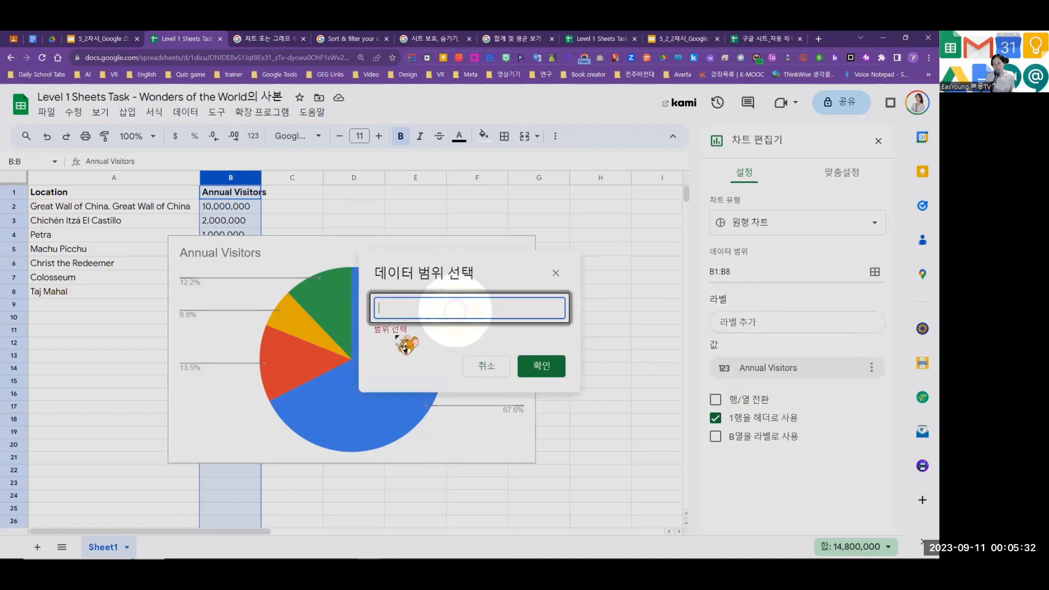
pyautogui.click(396, 332)
pyautogui.click(396, 316)
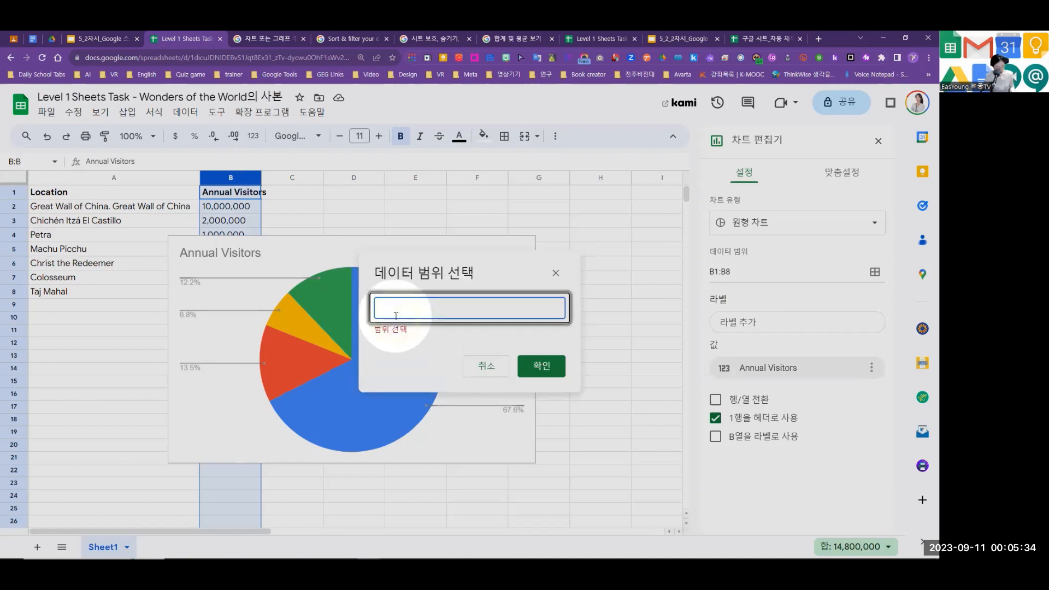
pyautogui.write('A')
pyautogui.click(373, 314)
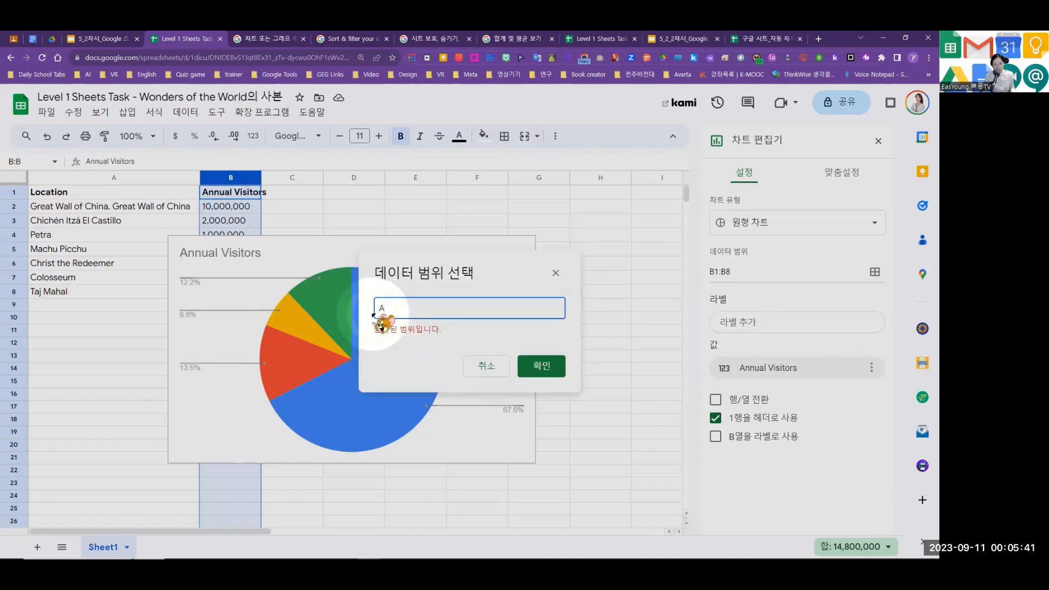
pyautogui.write('1;')
pyautogui.click(414, 311)
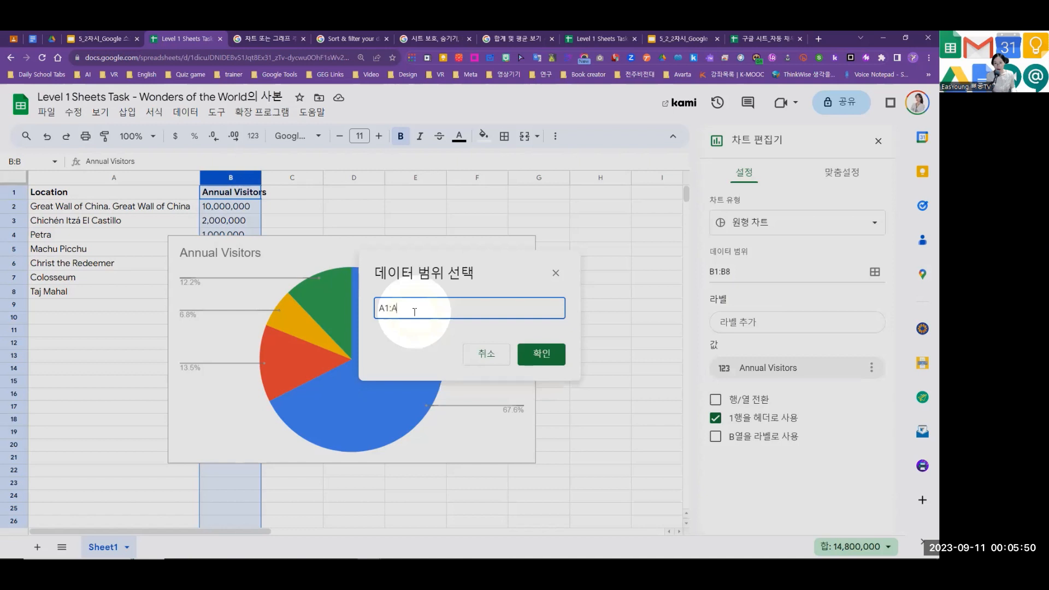
pyautogui.write('8')
pyautogui.click(538, 354)
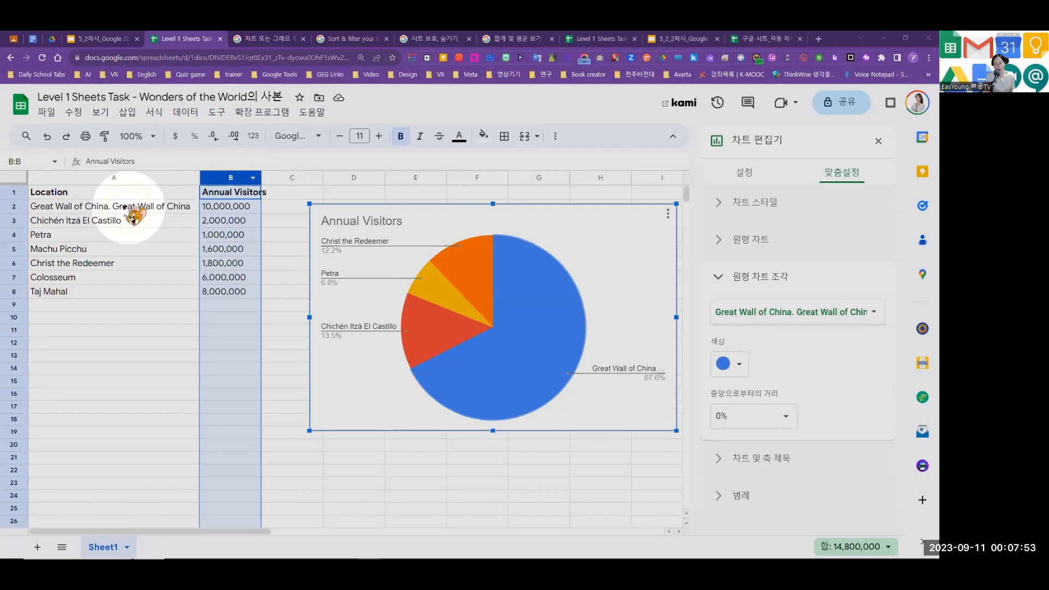
# Compare the pie chart's slices and labels with the locations listed in column A
pyautogui.click(97, 221)
pyautogui.click(101, 235)
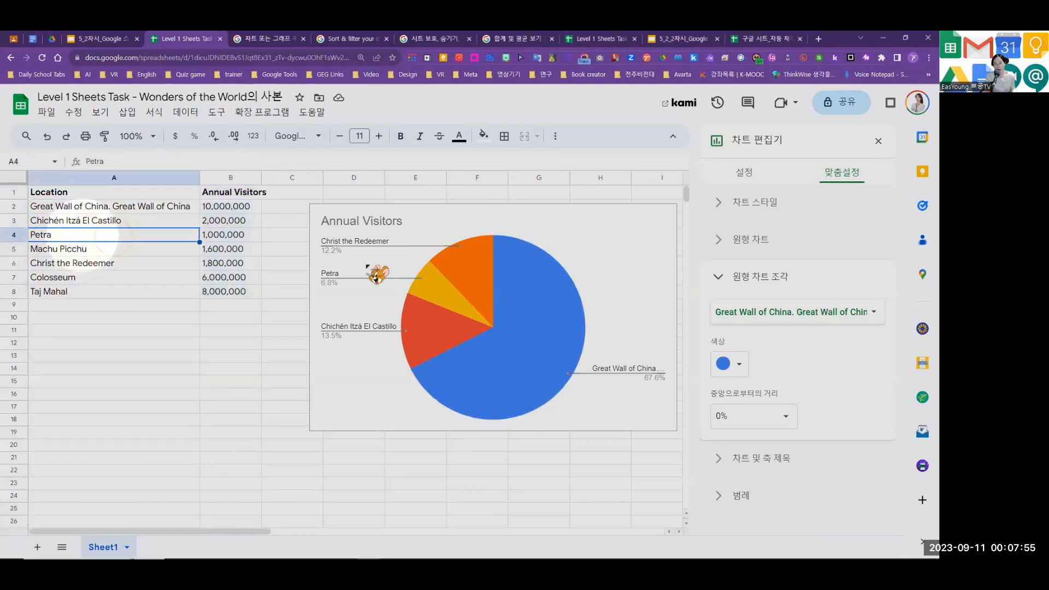
pyautogui.click(607, 370)
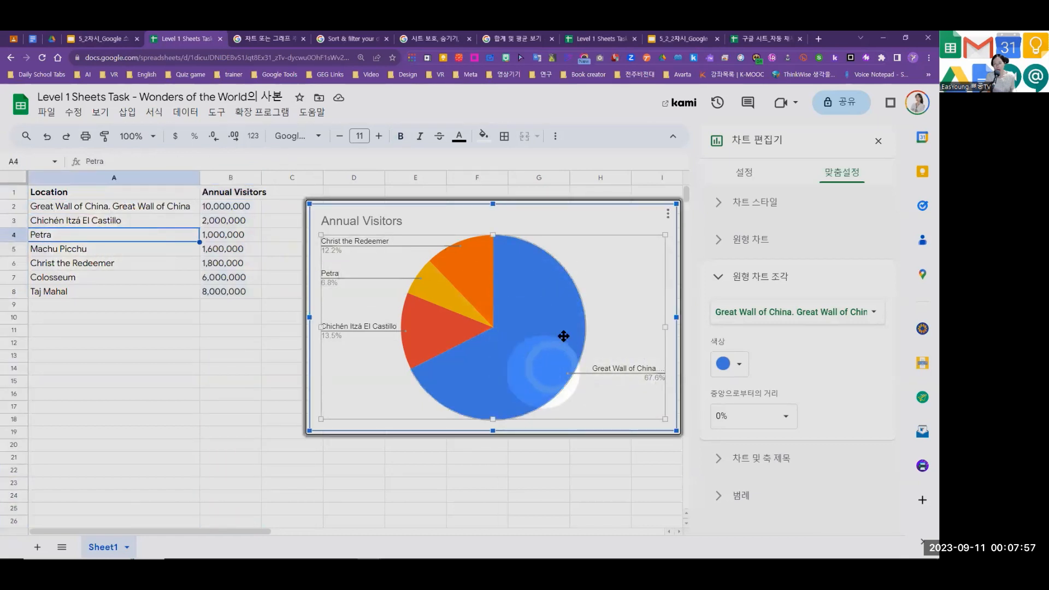
pyautogui.click(616, 368)
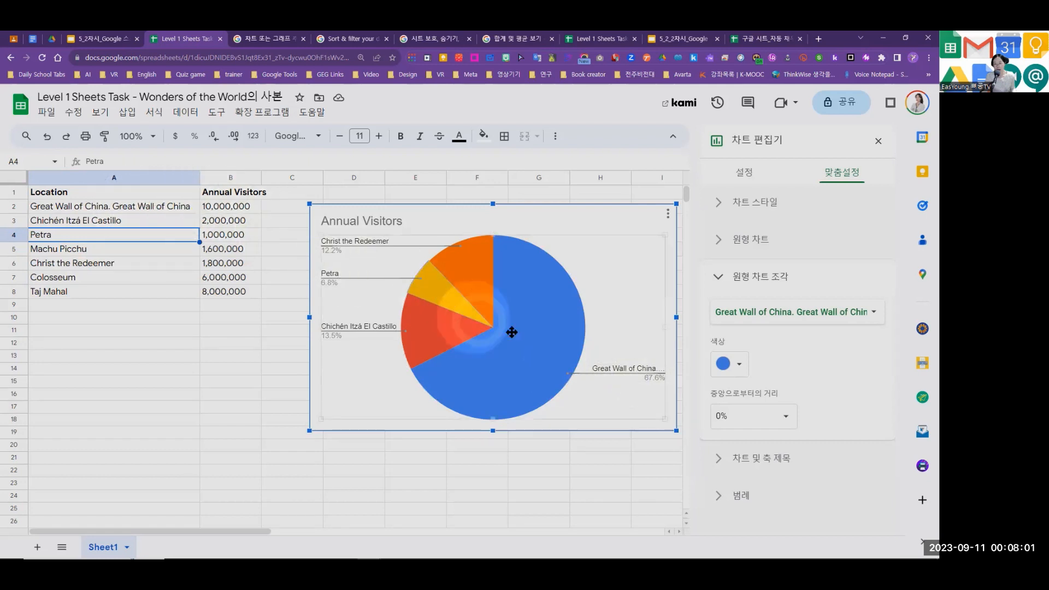
pyautogui.click(538, 339)
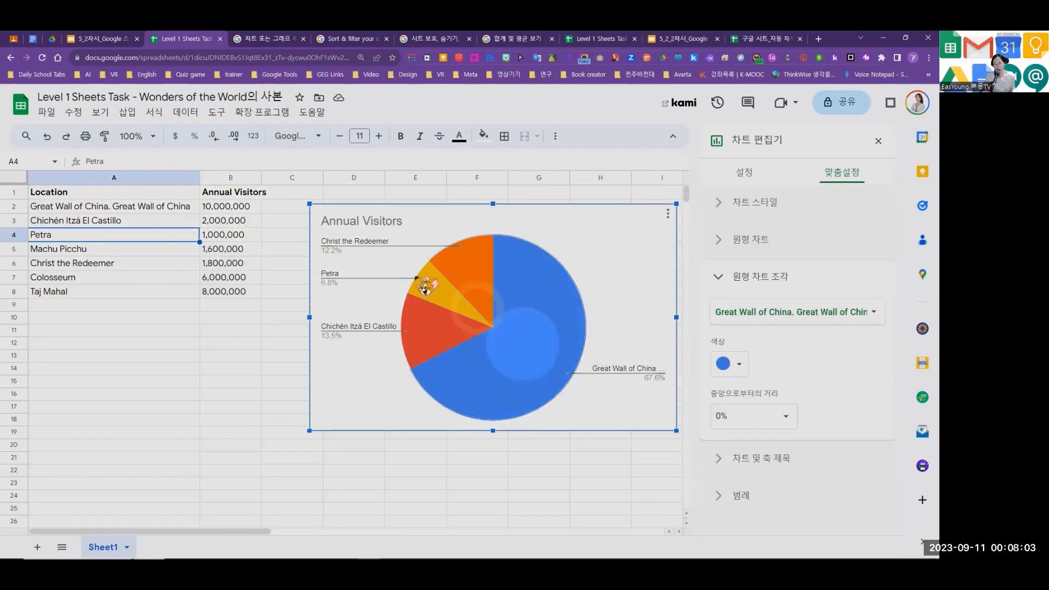
# Change the chart title to Wonders of the World, using the wording from the spreadsheet's file name
pyautogui.click(363, 221)
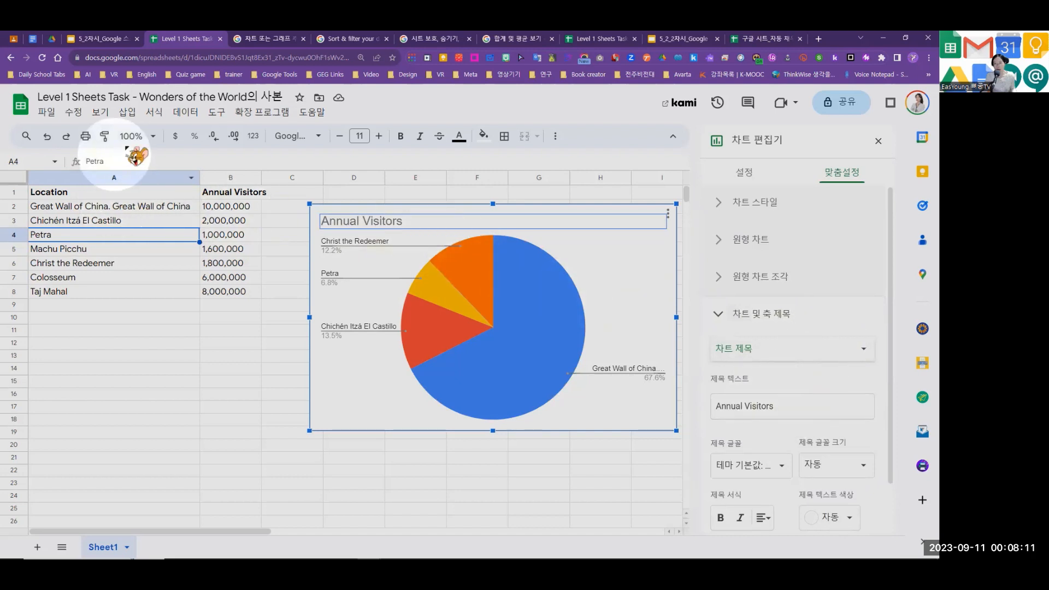
pyautogui.click(140, 96)
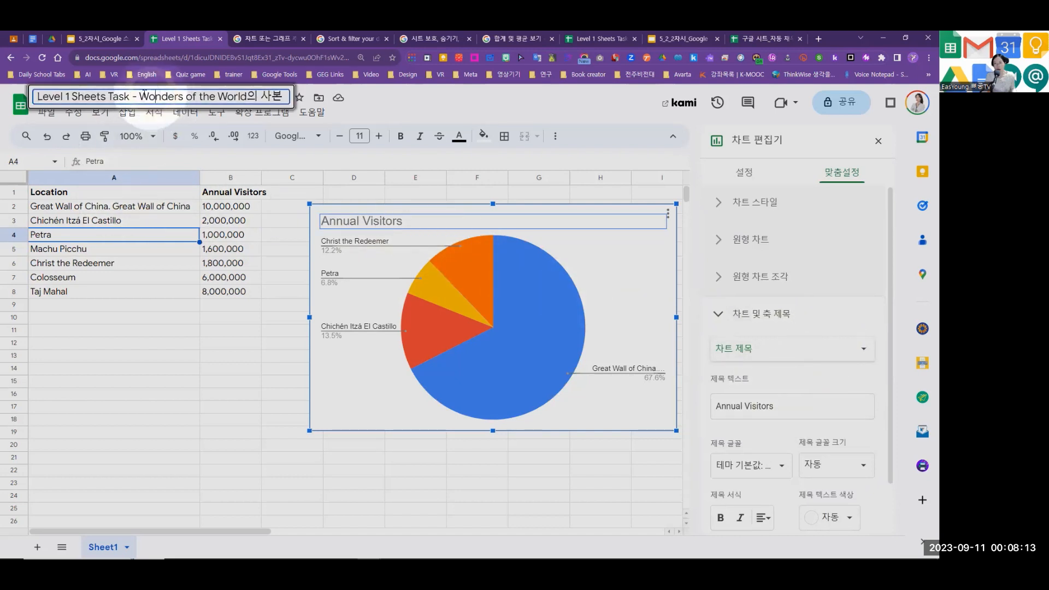
pyautogui.moveTo(140, 97); pyautogui.dragTo(247, 92)
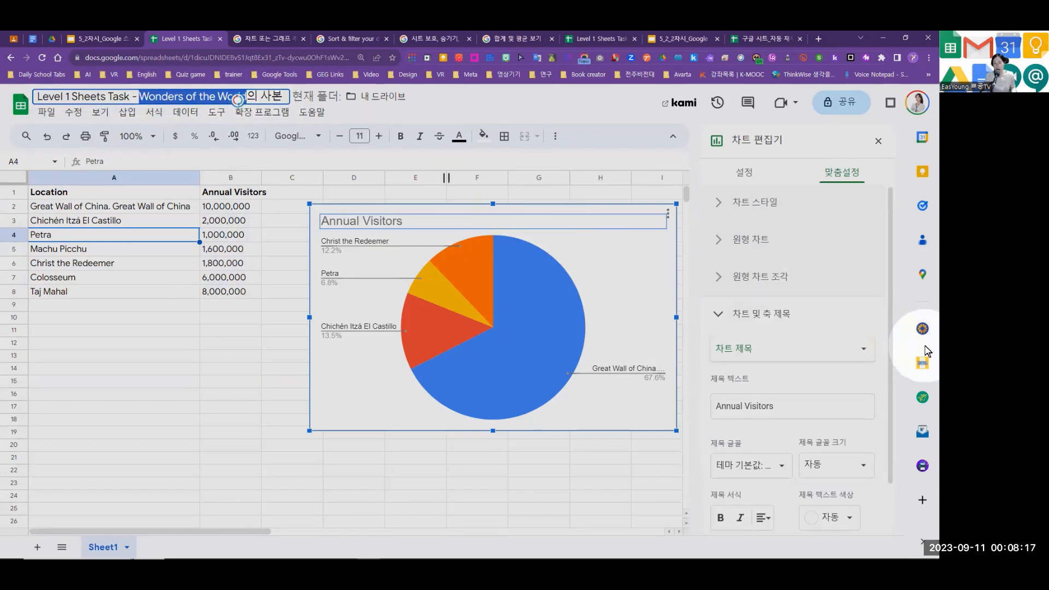
pyautogui.moveTo(774, 405); pyautogui.dragTo(713, 405)
pyautogui.write('Wonders of the World')
pyautogui.click(720, 283)
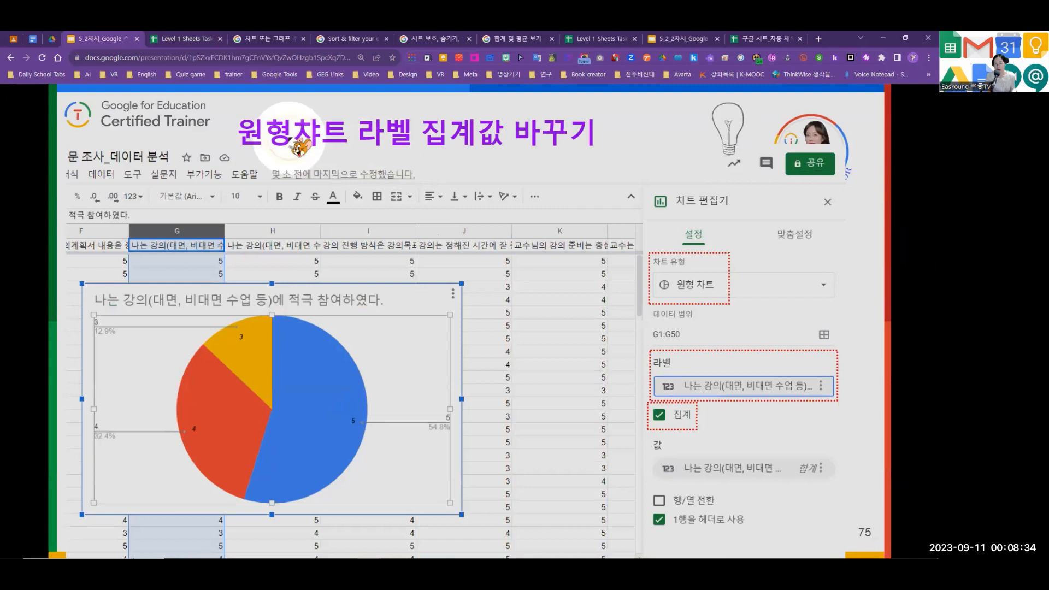
# Review the slide on changing a pie chart's label aggregation and return to the Wonders of the World spreadsheet
pyautogui.press('Right')
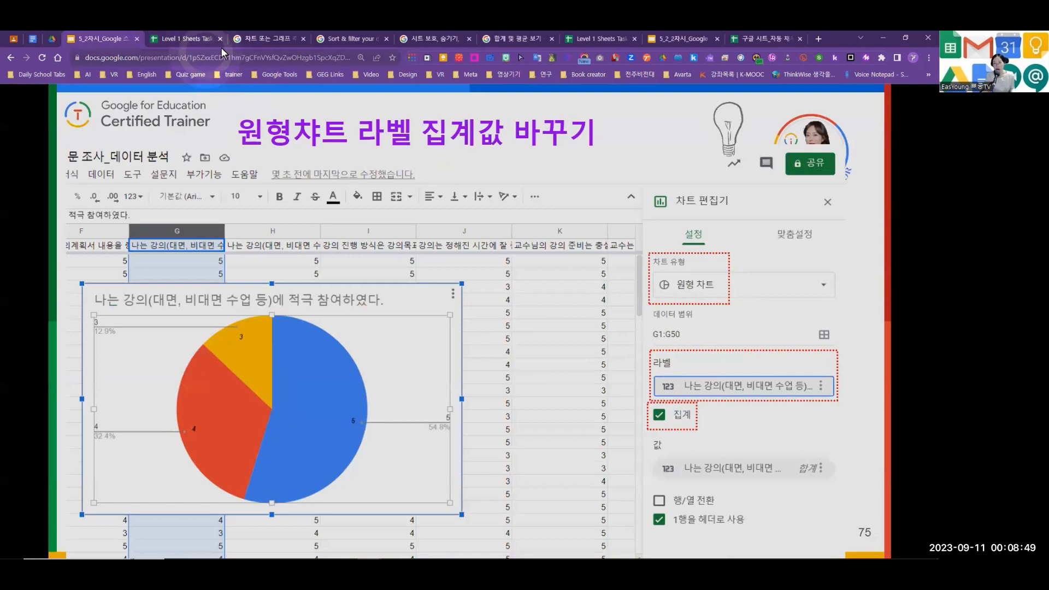
pyautogui.click(171, 38)
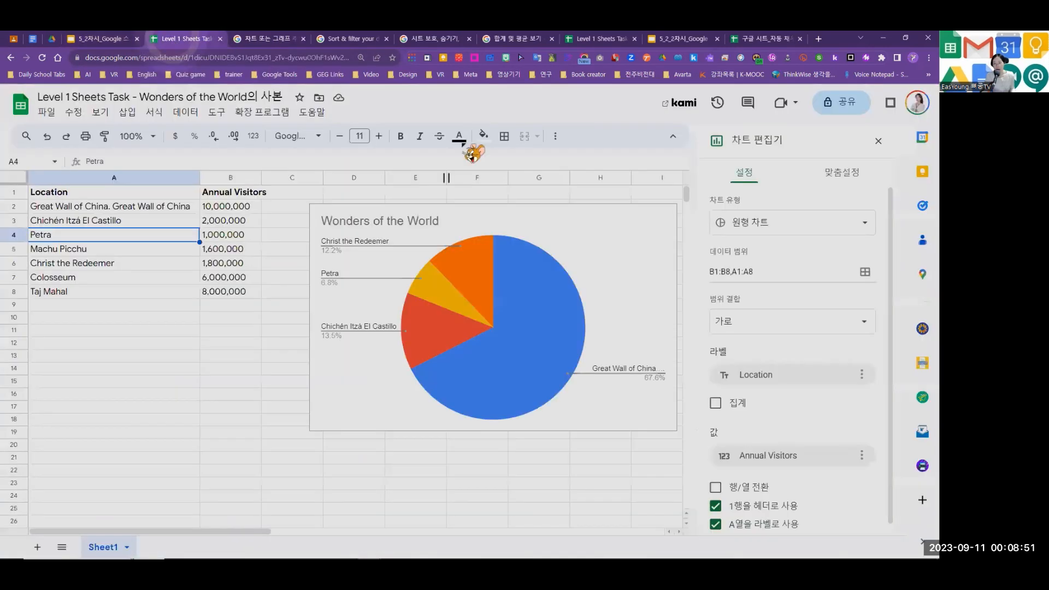
# Try the recommended column chart and bar chart as the type of the Wonders of the World pie chart
pyautogui.click(870, 224)
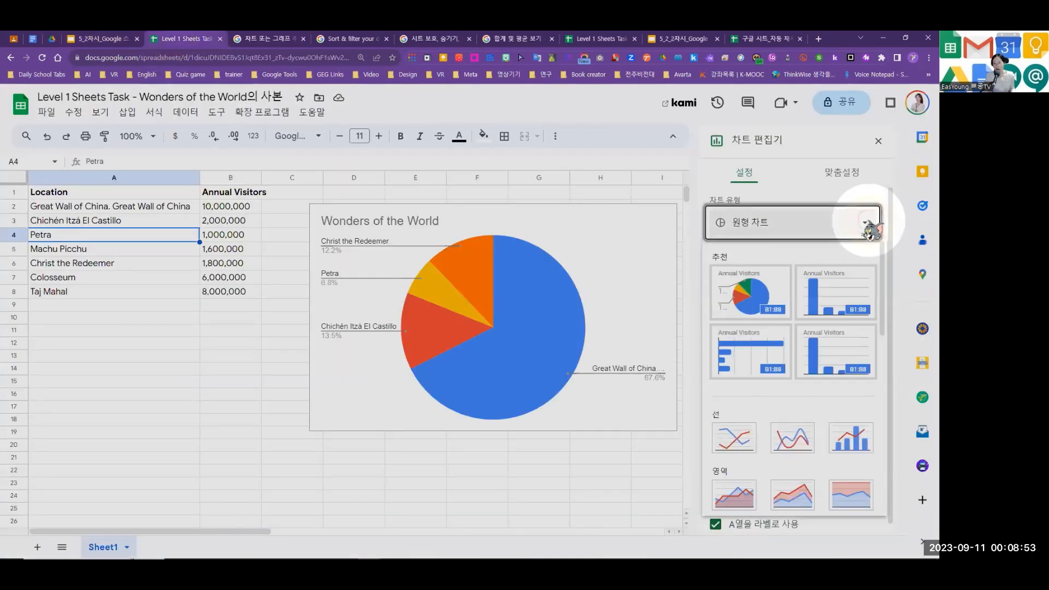
pyautogui.click(816, 301)
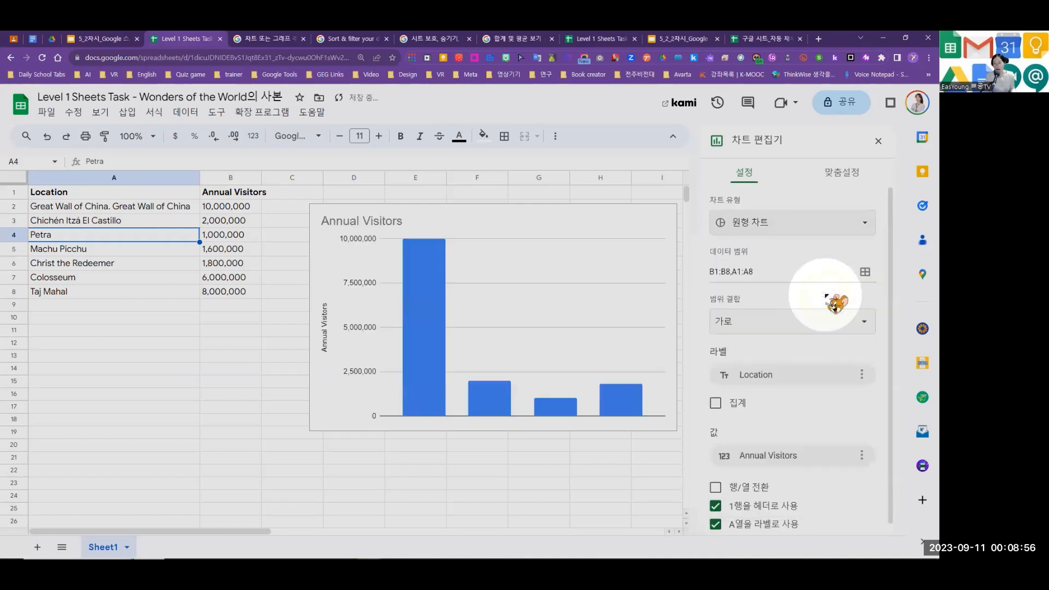
pyautogui.click(833, 225)
pyautogui.click(764, 356)
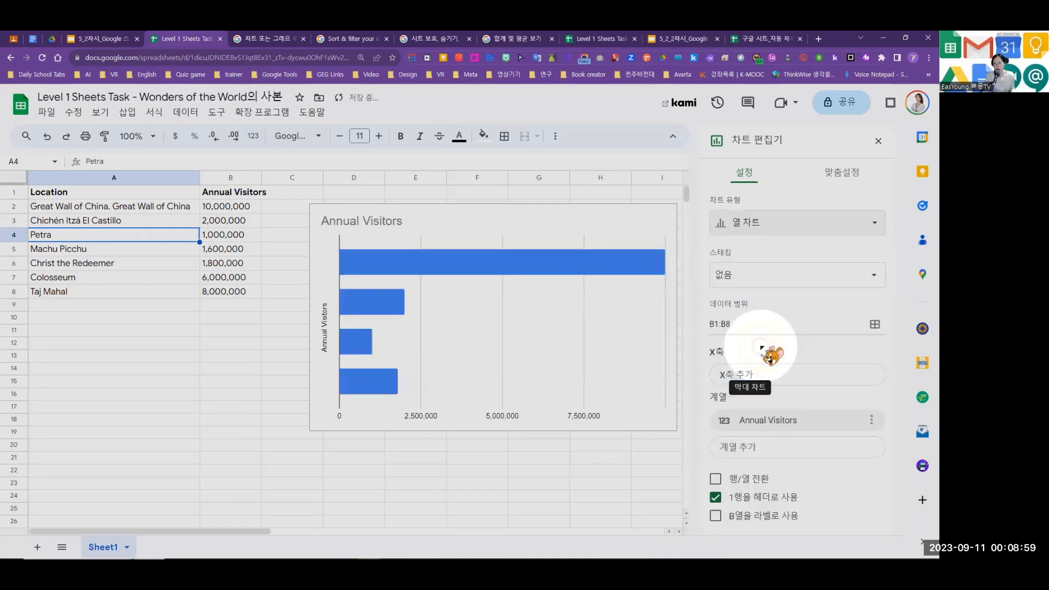
# Try the smooth line chart and the combo chart for the annual visitors data
pyautogui.click(824, 221)
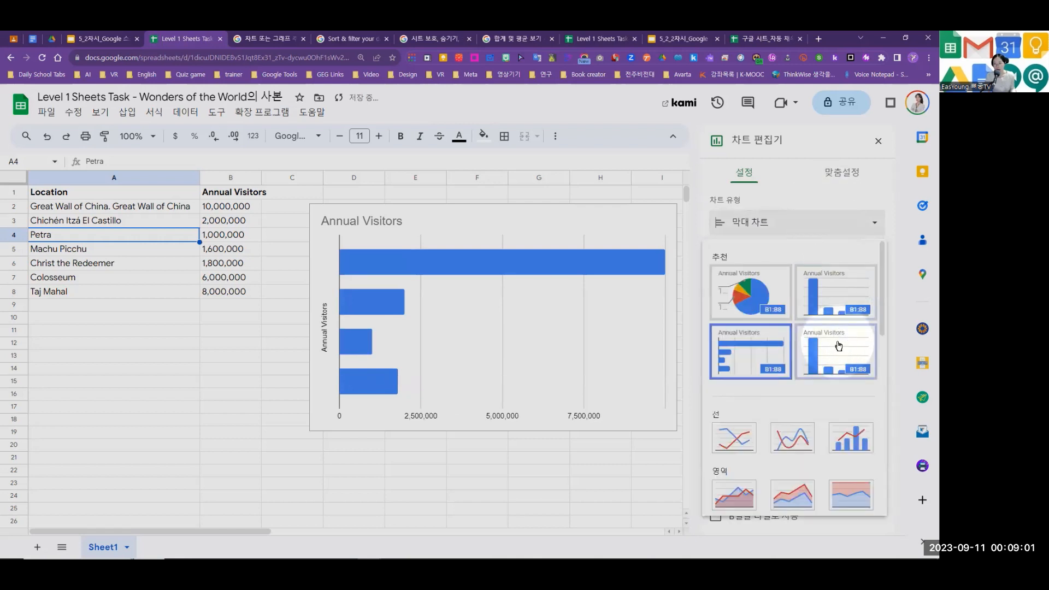
pyautogui.scroll(-2, 838, 338)
pyautogui.click(788, 344)
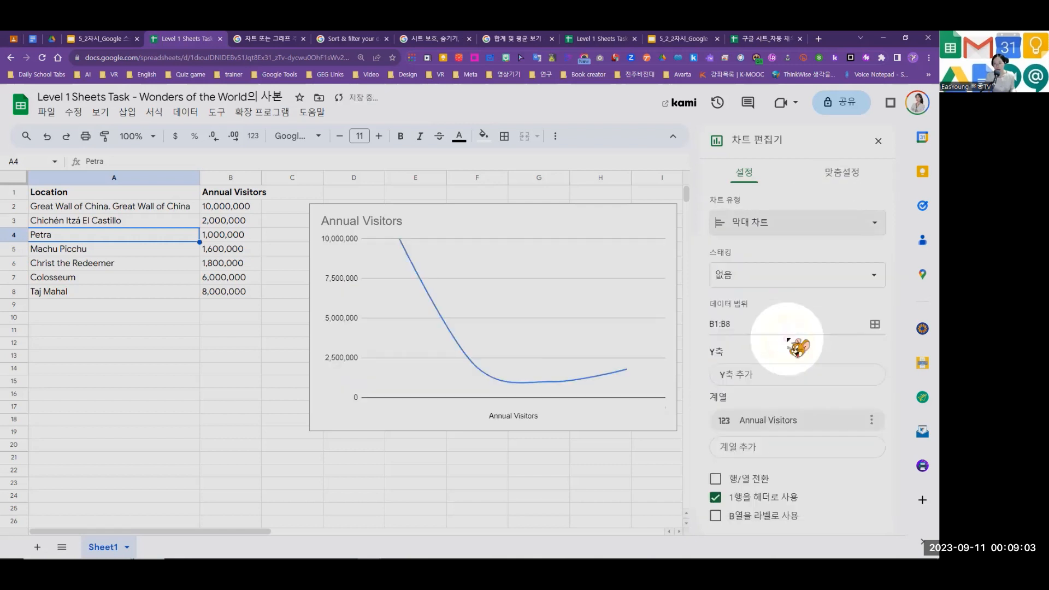
pyautogui.click(863, 233)
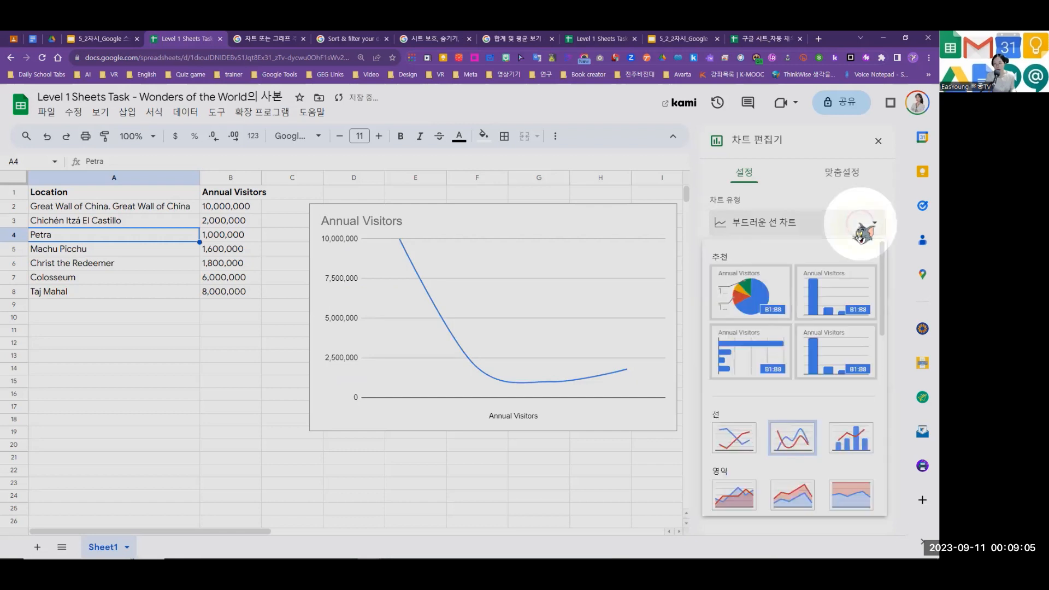
pyautogui.click(849, 445)
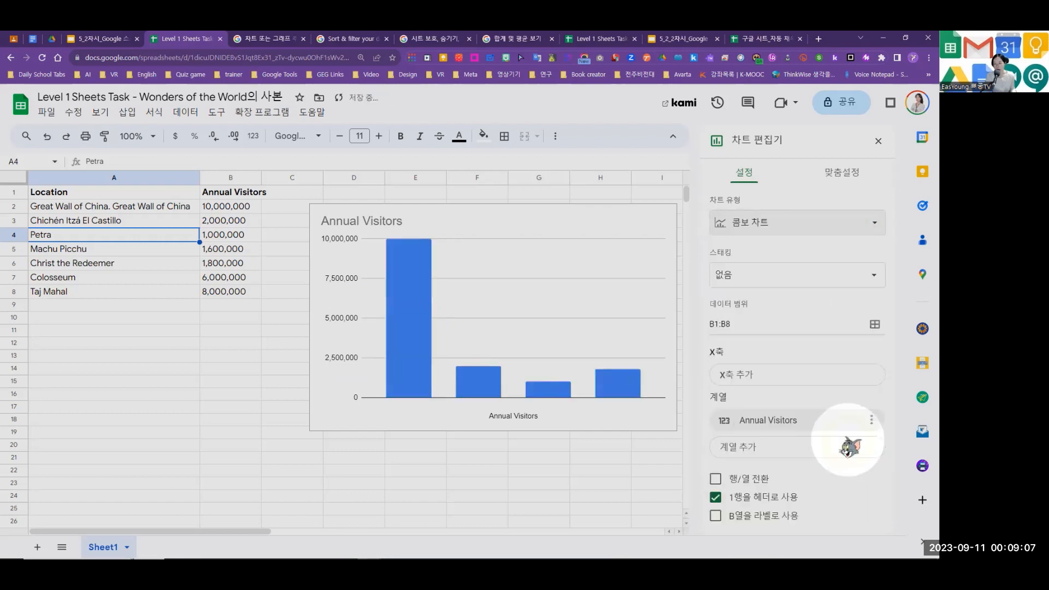
# Switch the annual visitors chart to a column chart and to a doughnut chart for comparison
pyautogui.click(874, 224)
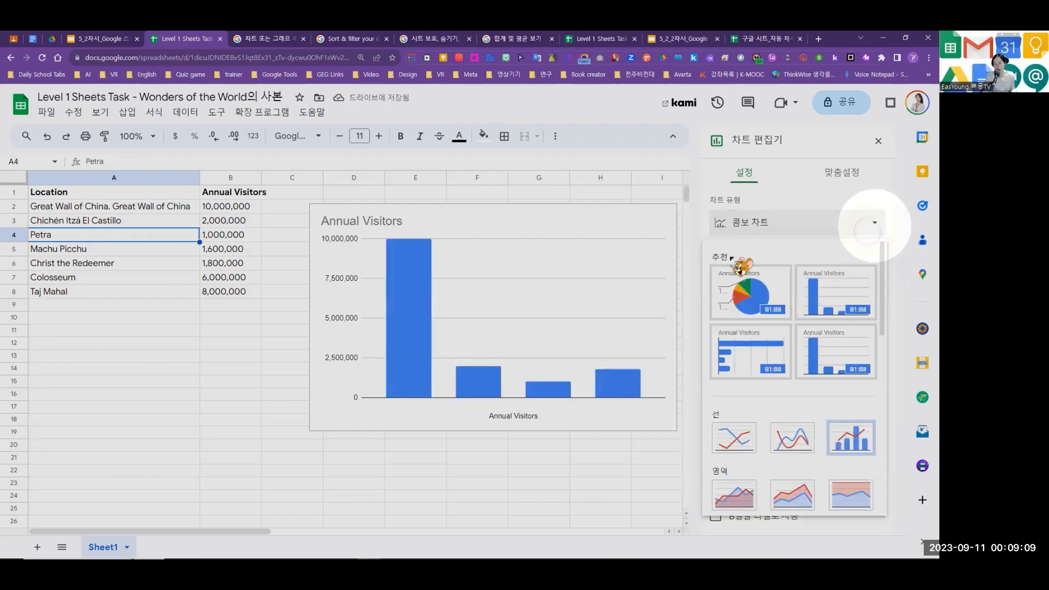
pyautogui.scroll(-3, 772, 468)
pyautogui.scroll(-2, 776, 472)
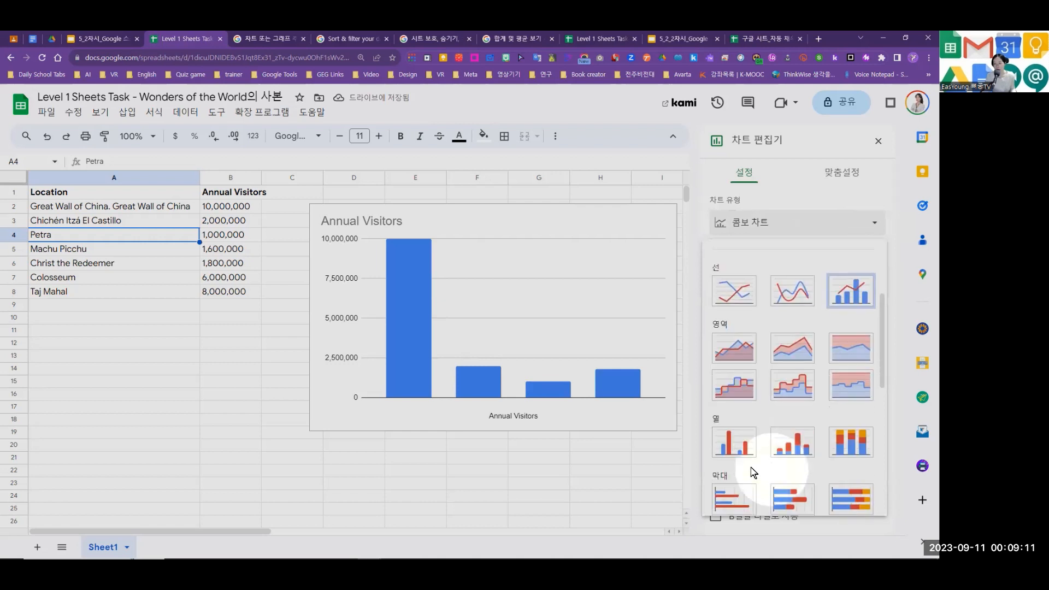
pyautogui.click(736, 443)
pyautogui.click(875, 227)
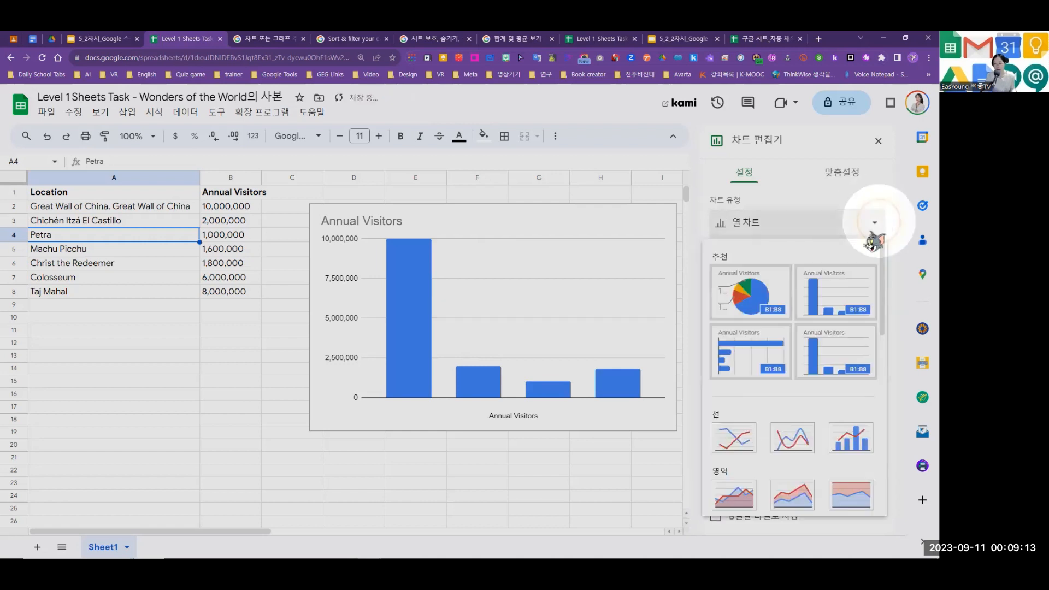
pyautogui.scroll(-5, 788, 457)
pyautogui.scroll(-3, 789, 462)
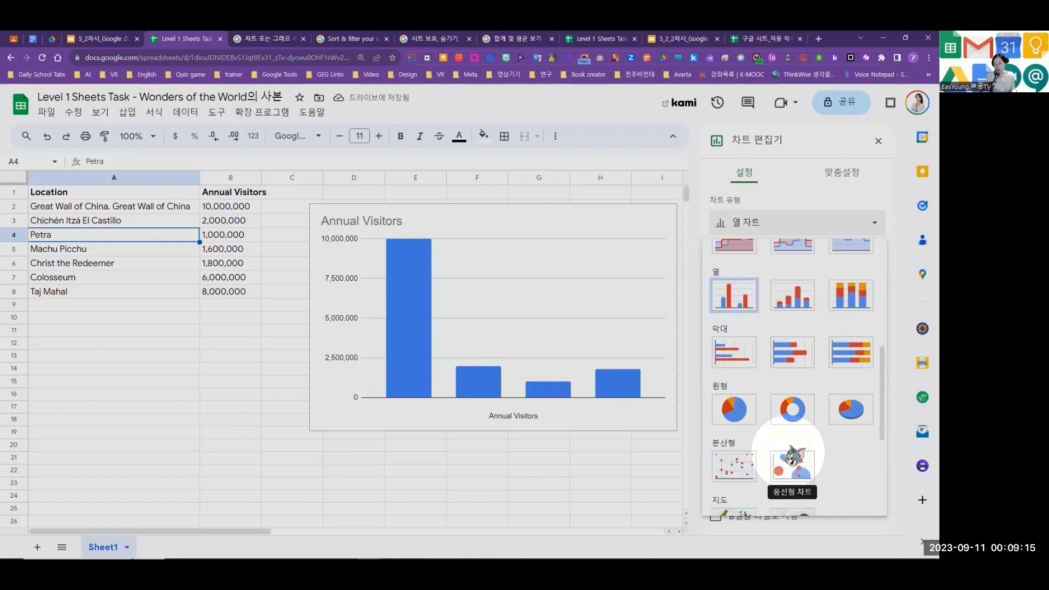
pyautogui.click(793, 362)
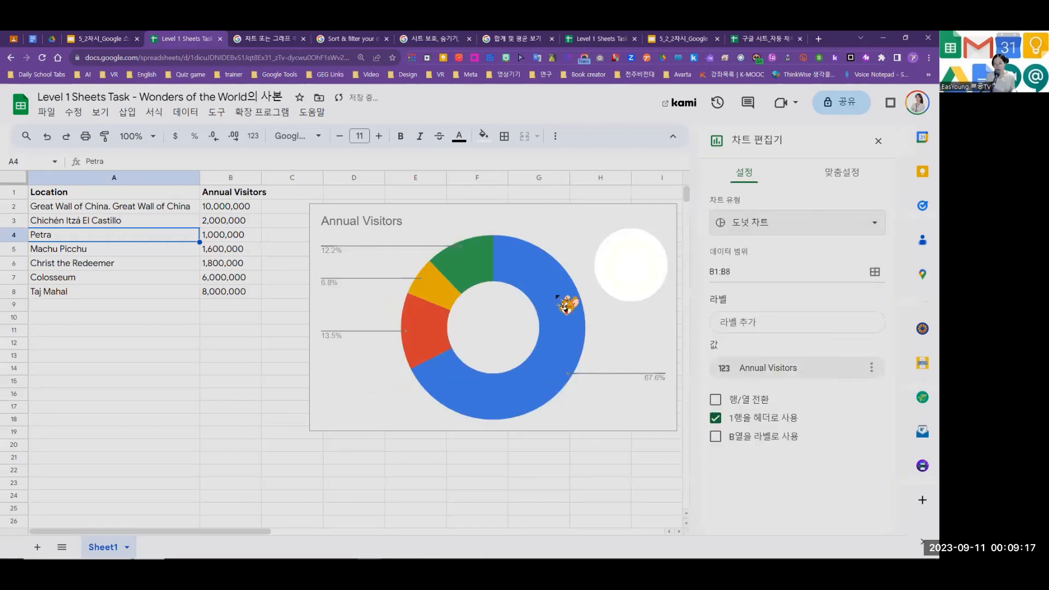
# Convert the doughnut chart of annual visitors to a 3D pie chart
pyautogui.click(874, 224)
pyautogui.scroll(-5, 788, 393)
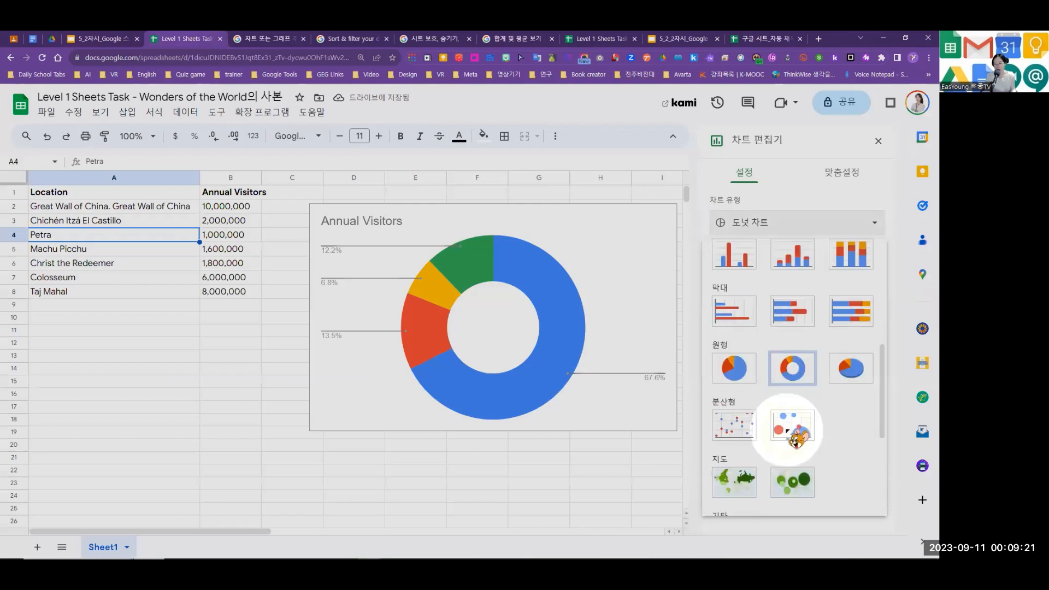
pyautogui.scroll(-2, 863, 305)
pyautogui.click(850, 310)
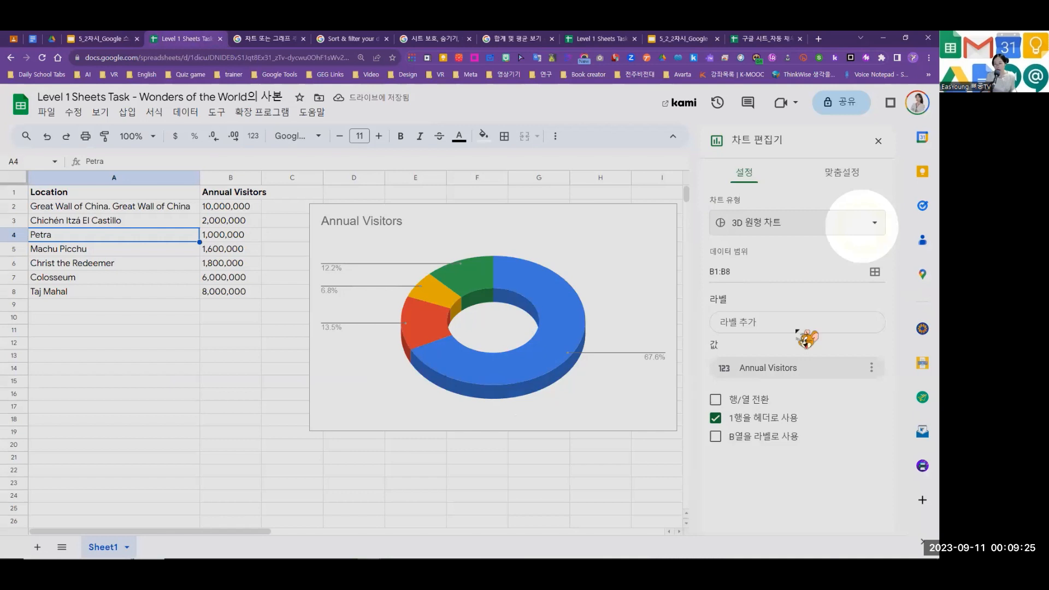
# Reset the chart to a standard pie chart to remove the centre hole, and convert it to a 3D pie chart
pyautogui.scroll(-3, 771, 361)
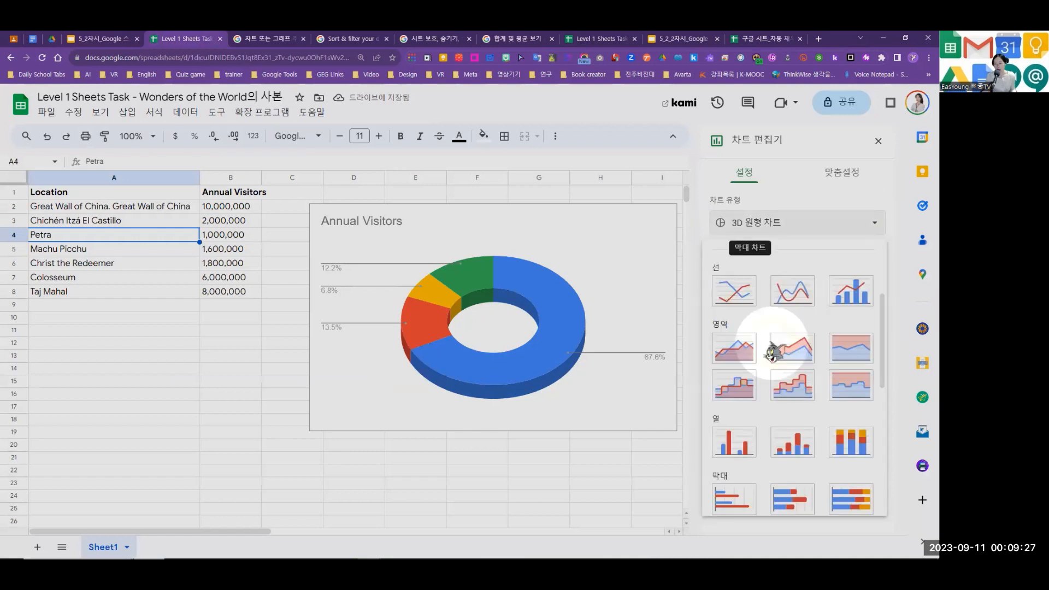
pyautogui.scroll(-3, 771, 354)
pyautogui.scroll(-3, 746, 390)
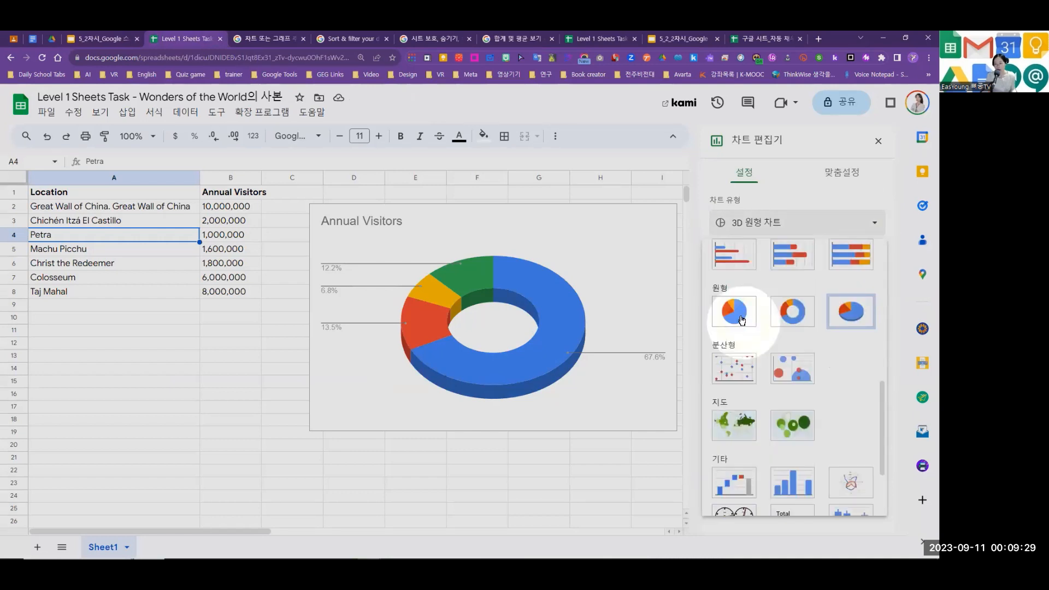
pyautogui.click(741, 319)
pyautogui.click(841, 174)
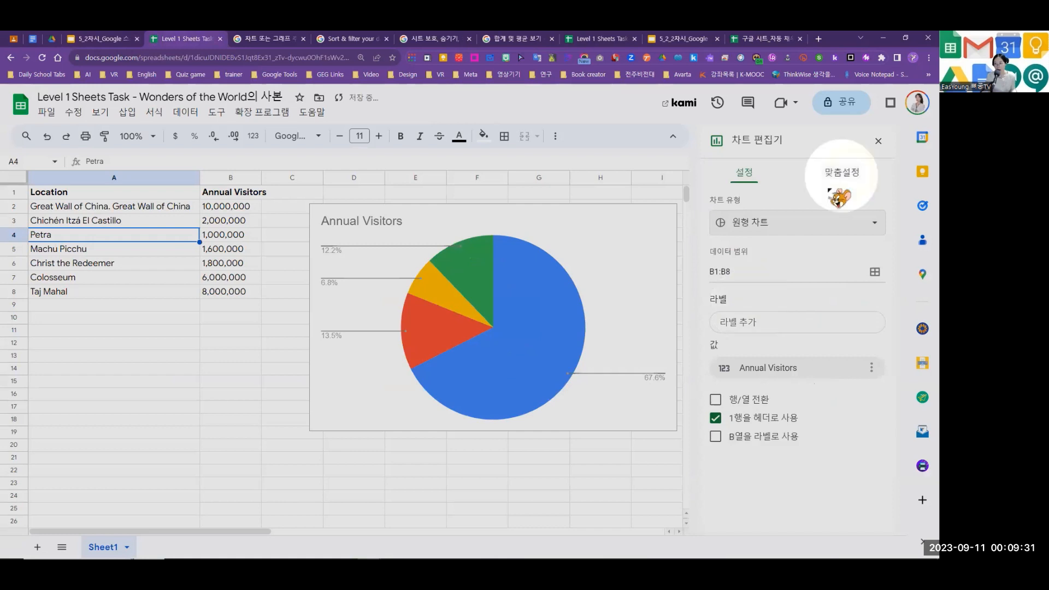
pyautogui.click(846, 229)
pyautogui.scroll(-4, 850, 387)
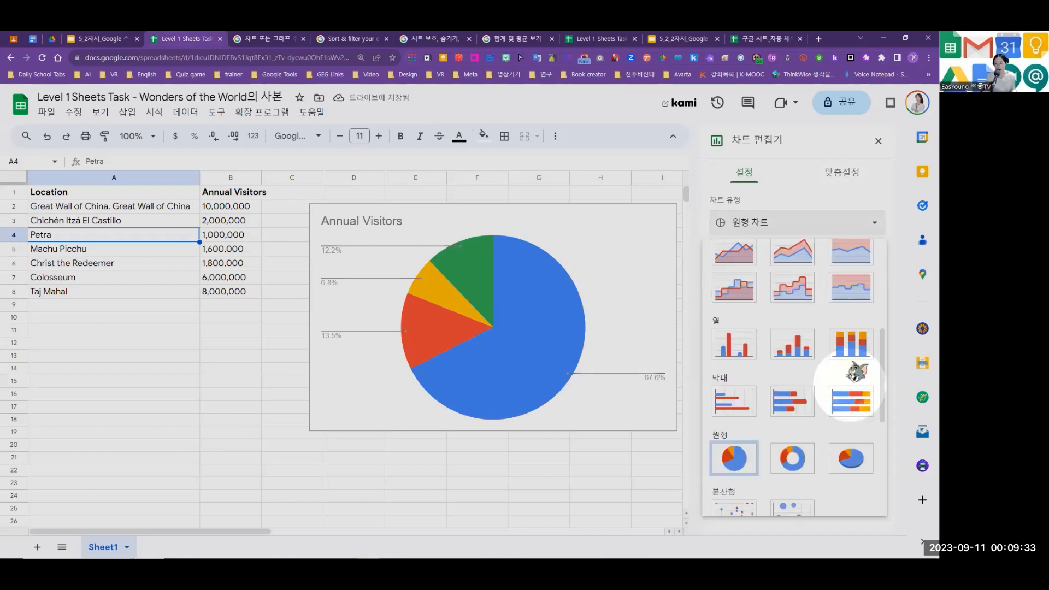
pyautogui.scroll(-2, 855, 372)
pyautogui.click(853, 360)
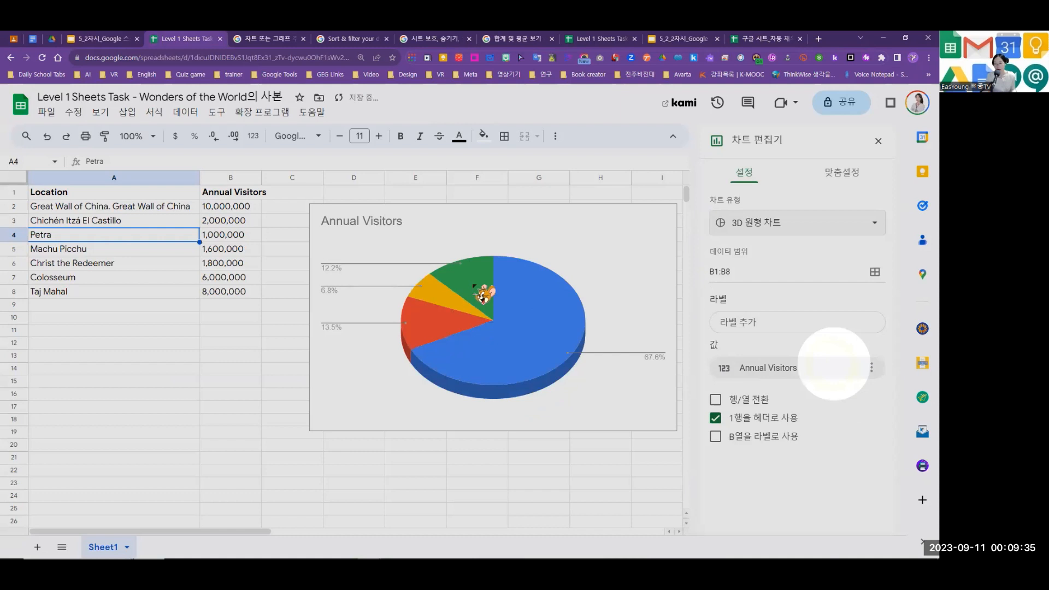
# Switch to the Google Slides lesson presentation and advance past the pie chart label slide to the lesson summary slide
pyautogui.click(398, 224)
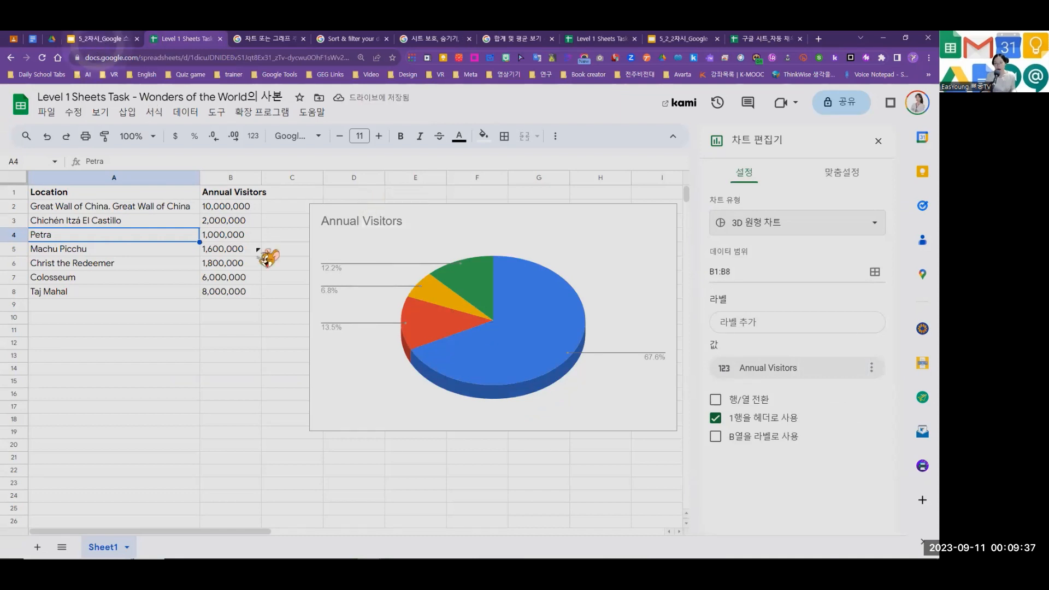
pyautogui.click(288, 410)
pyautogui.click(288, 410)
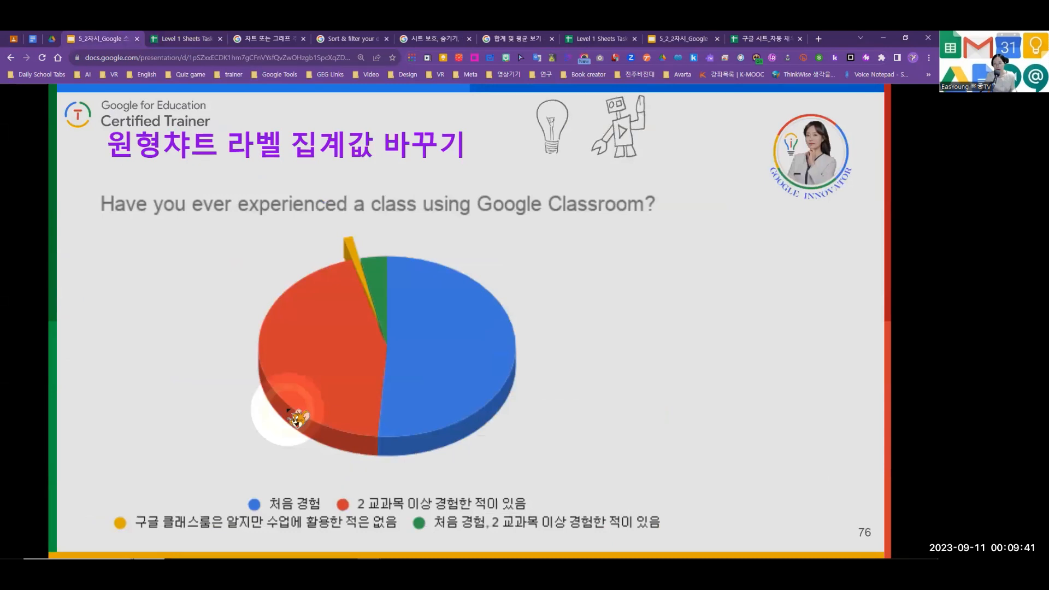
pyautogui.click(288, 410)
pyautogui.click(309, 279)
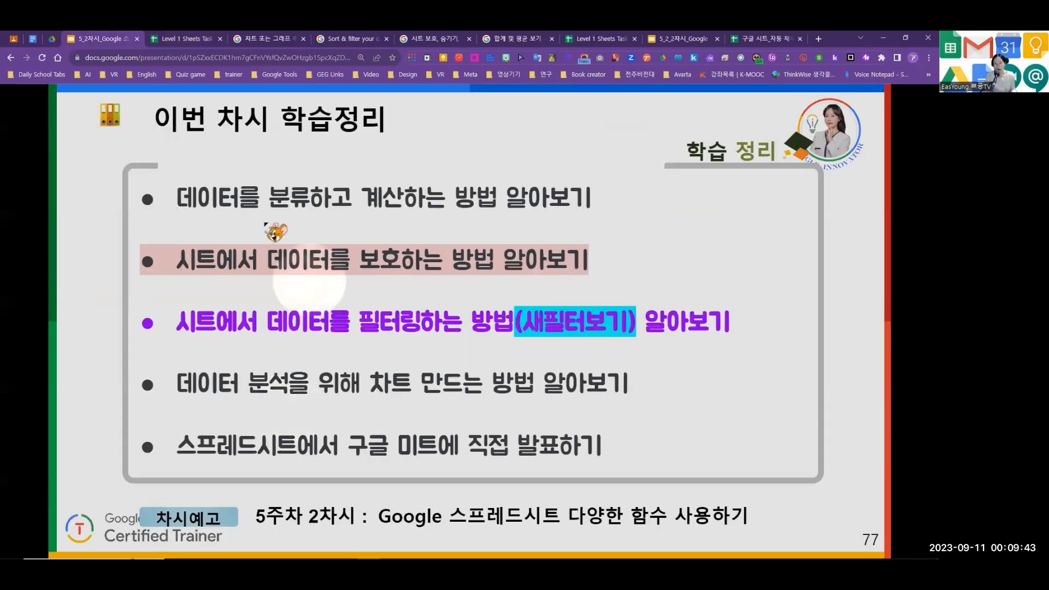
# Review the summary slide's points on sorting and calculating data, protecting sheet data, and filtering with new filter views
pyautogui.click(266, 207)
pyautogui.click(269, 198)
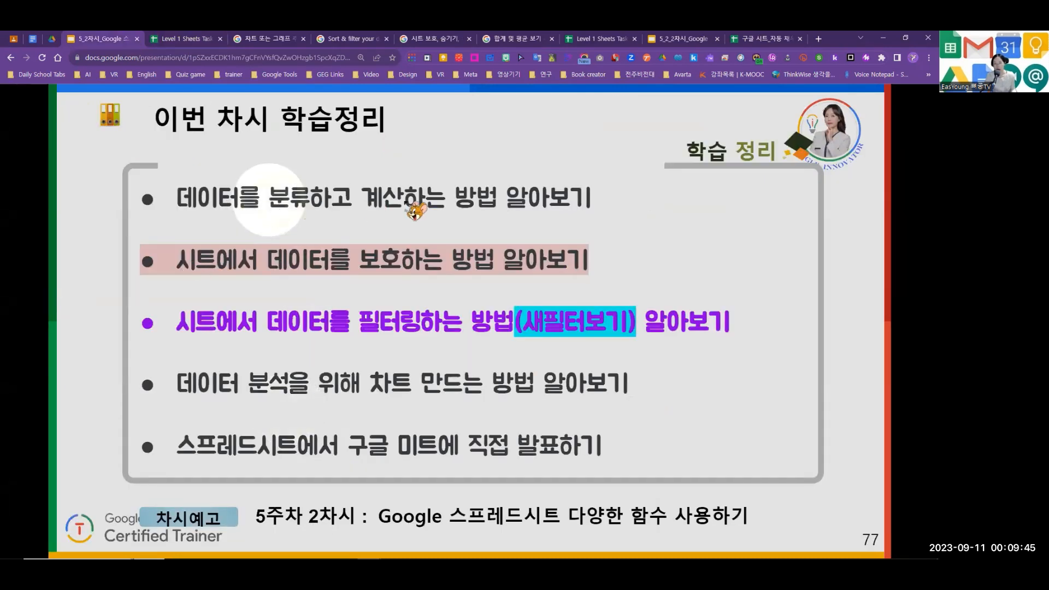
pyautogui.click(441, 201)
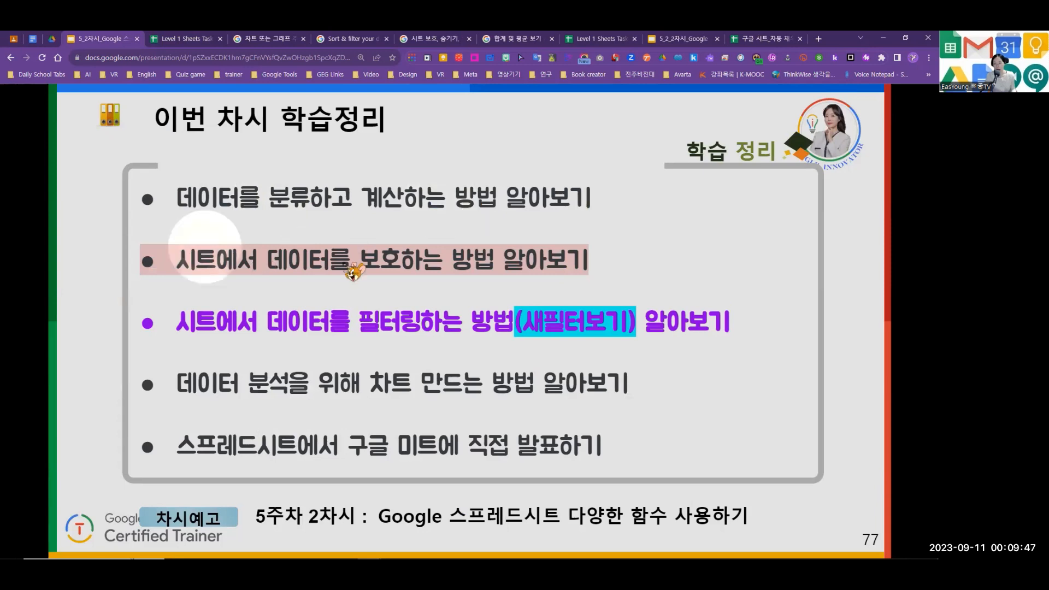
pyautogui.click(386, 270)
pyautogui.click(269, 303)
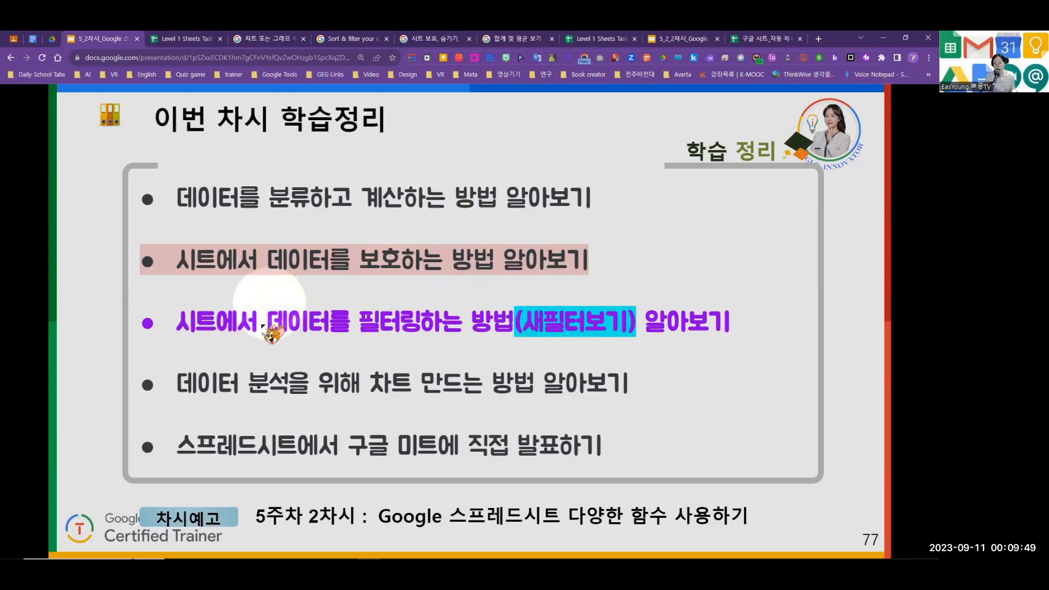
pyautogui.click(366, 327)
pyautogui.click(489, 329)
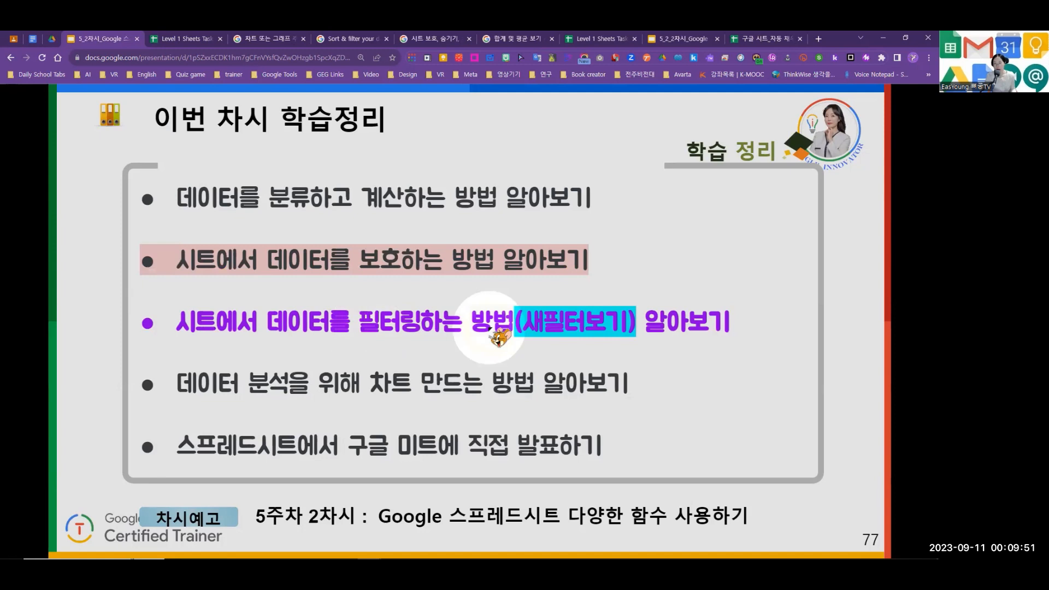
pyautogui.click(620, 327)
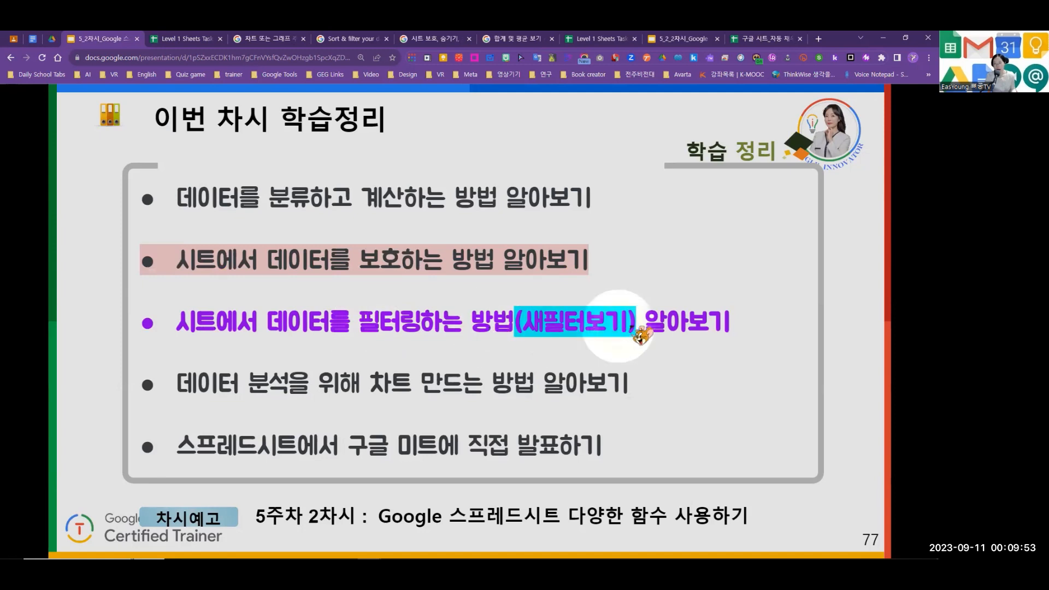